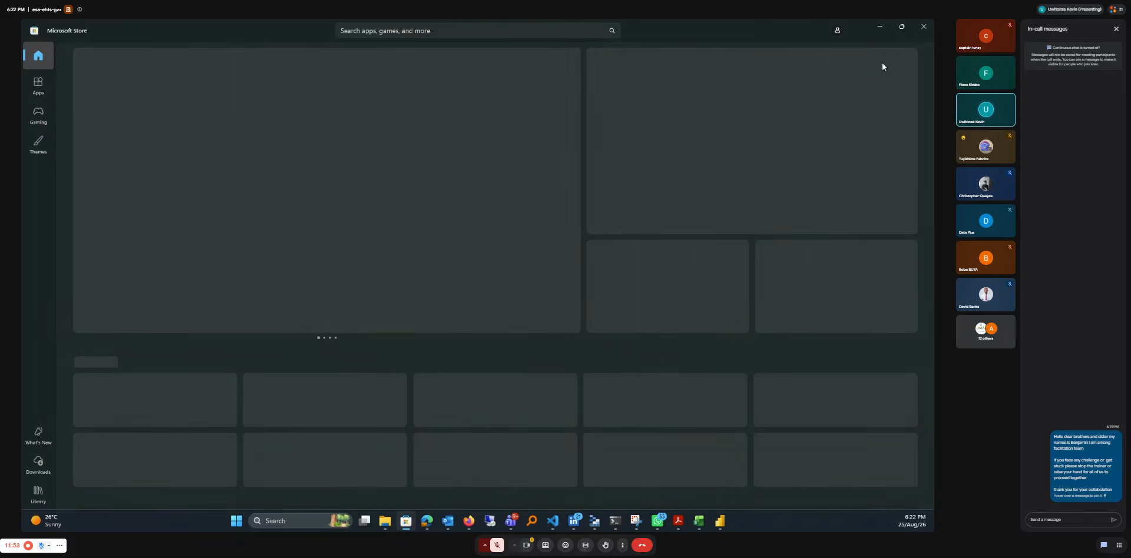
# Step: Search the Microsoft Store for "azure cli"
pyautogui.click(502, 31)
pyautogui.write('azure cli')
pyautogui.press('Return')
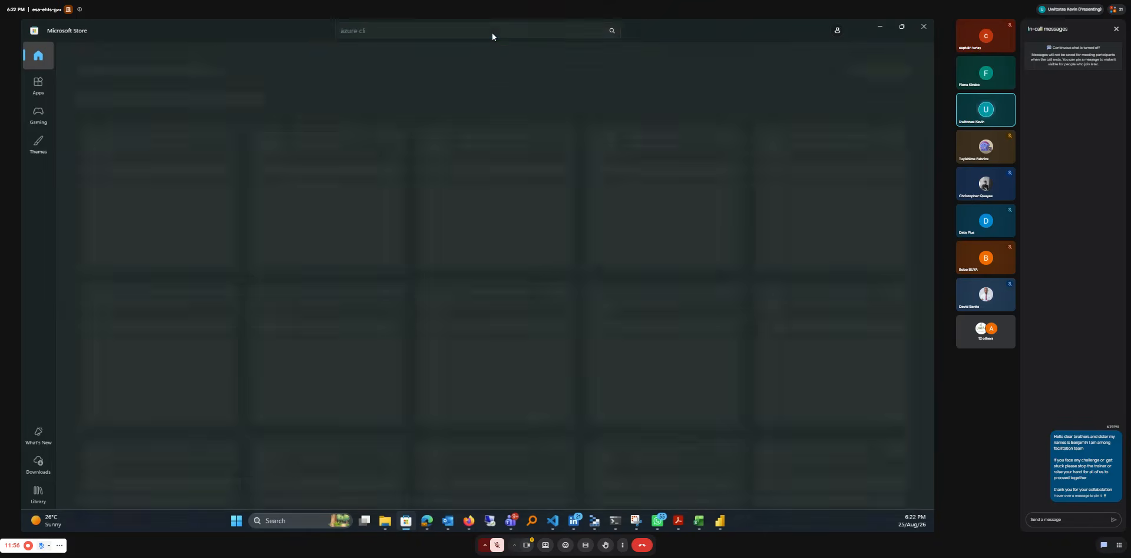
# Step: Replace the store search term with "POWER BI" and locate the Power BI Desktop app among the results
pyautogui.click(481, 30)
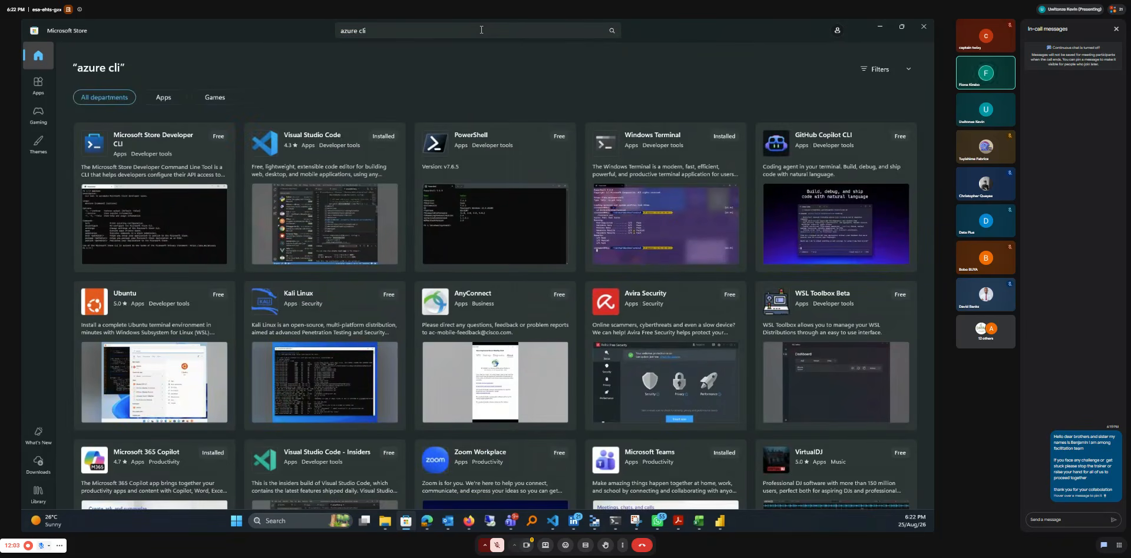
pyautogui.click(481, 30)
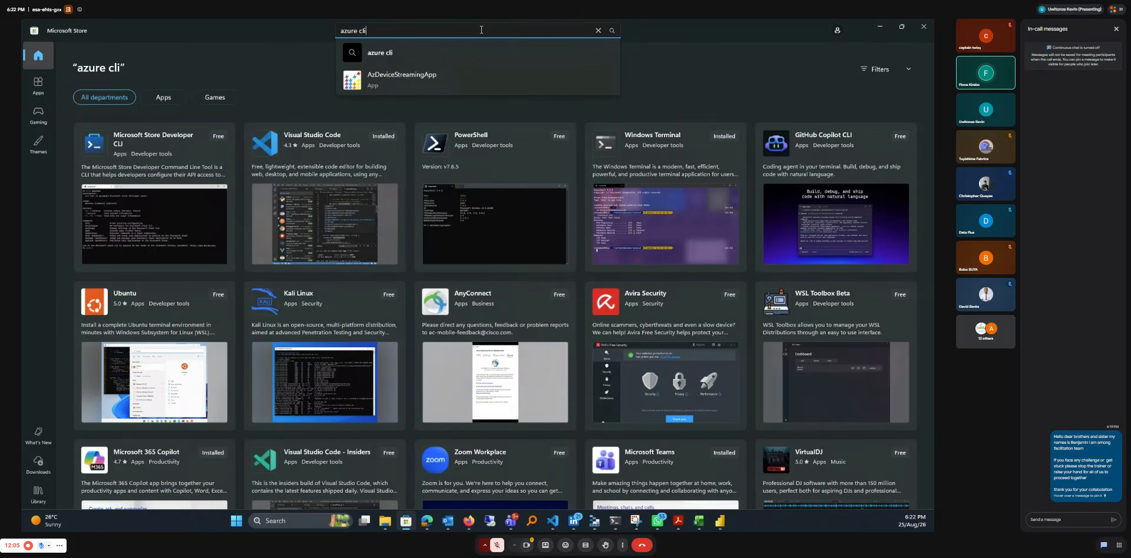
pyautogui.press('BackSpace')
pyautogui.press('BackSpace')
pyautogui.press('BackSpace')
pyautogui.press('BackSpace')
pyautogui.press('BackSpace')
pyautogui.press('BackSpace')
pyautogui.press('BackSpace')
pyautogui.press('BackSpace')
pyautogui.press('BackSpace')
pyautogui.write('POWER')
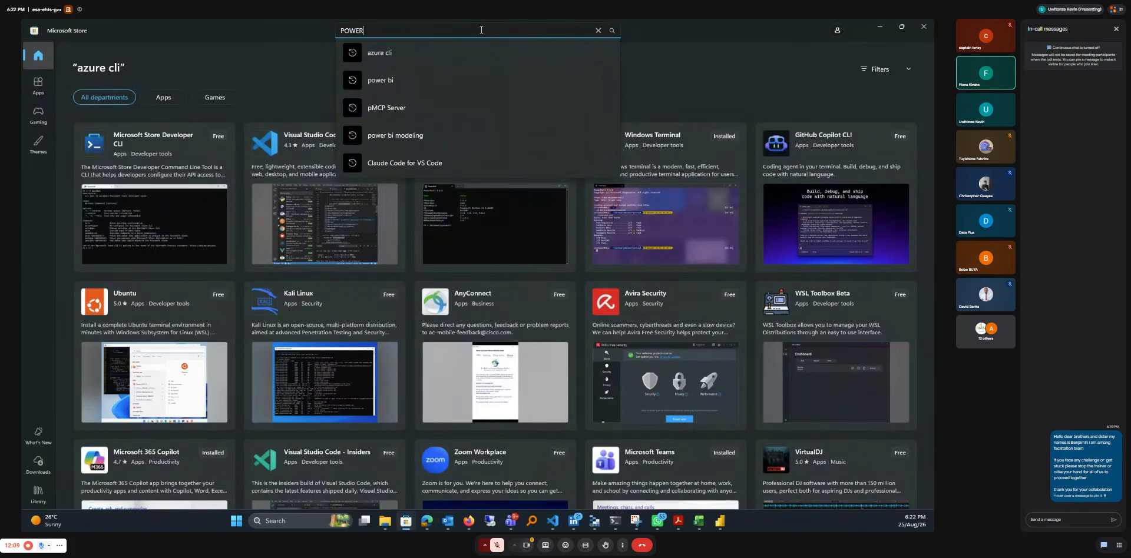
pyautogui.write(' BI')
pyautogui.press('Return')
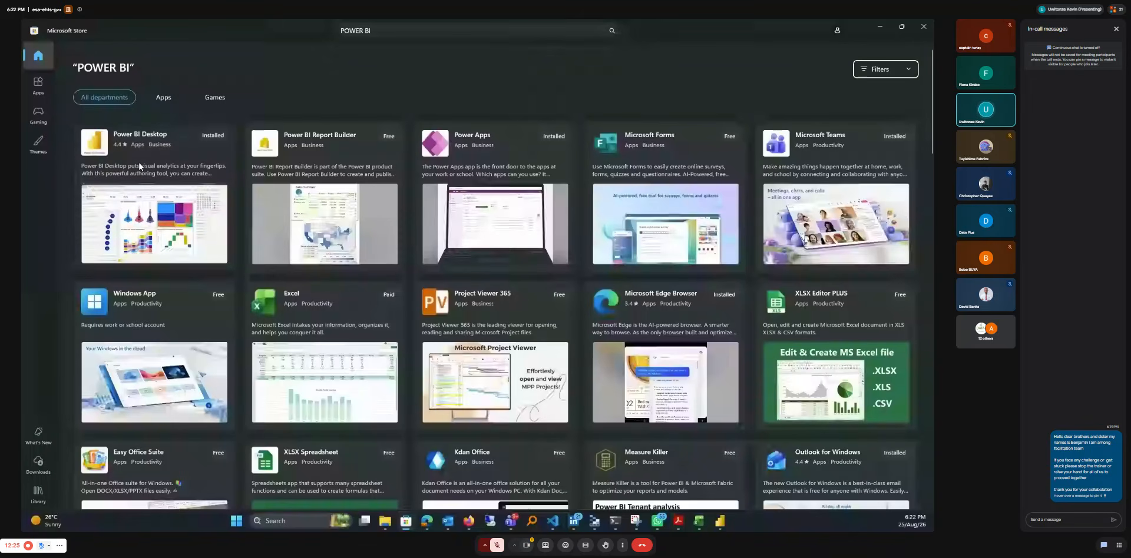
pyautogui.moveTo(139, 140)
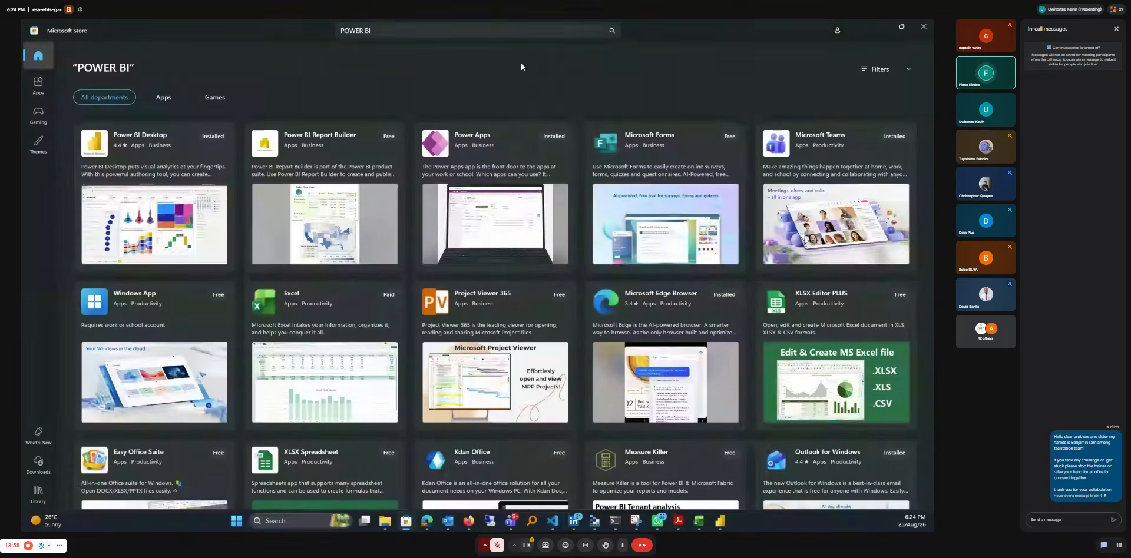
# Step: Switch to the browser, download the English Power BI Desktop installer from the Microsoft Download Center, and close the downloads list
pyautogui.moveTo(649, 523)
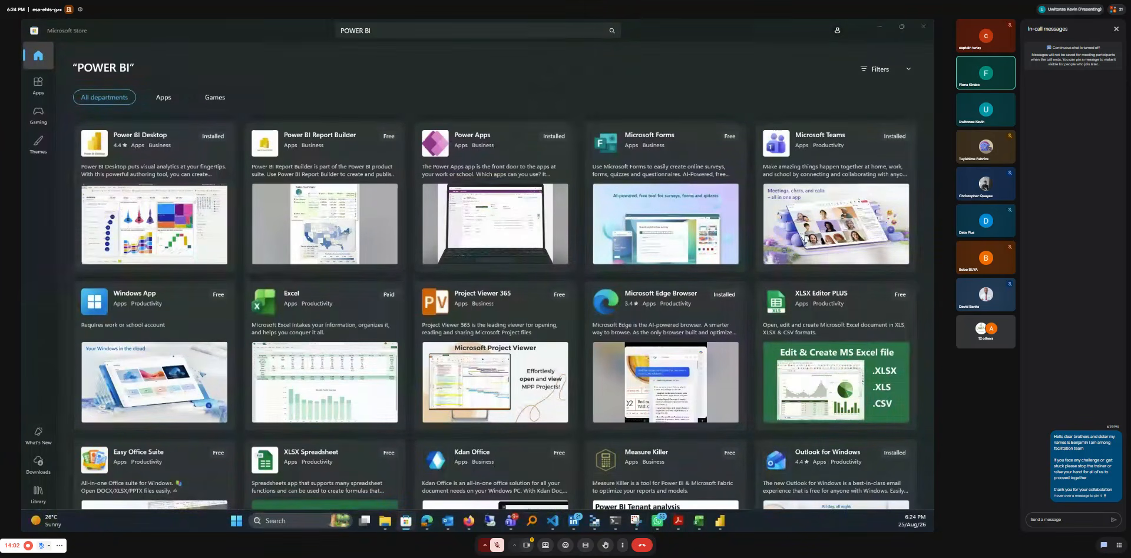
pyautogui.click(657, 521)
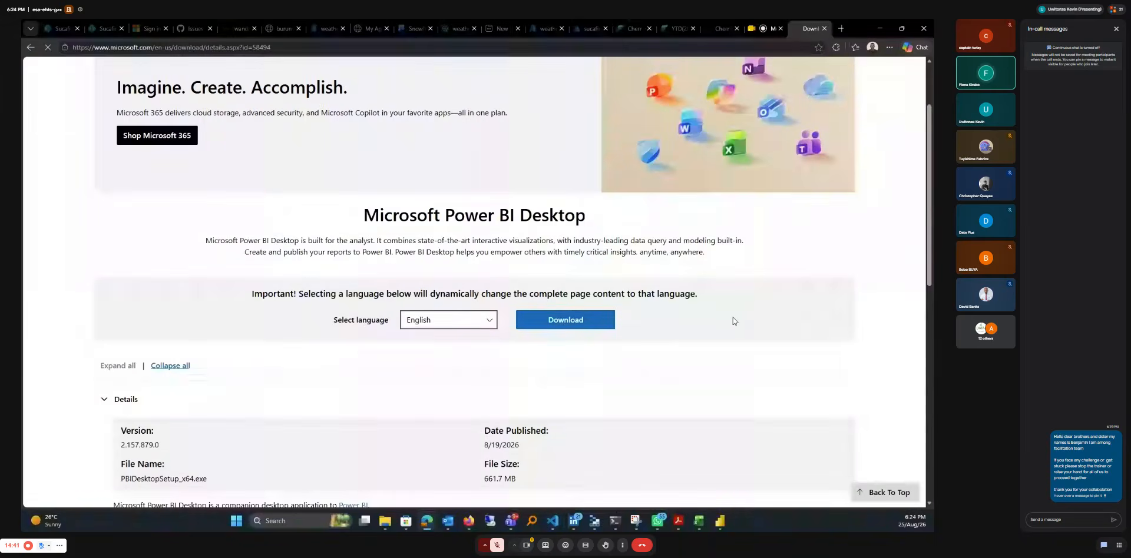
pyautogui.scroll(2, 777, 372)
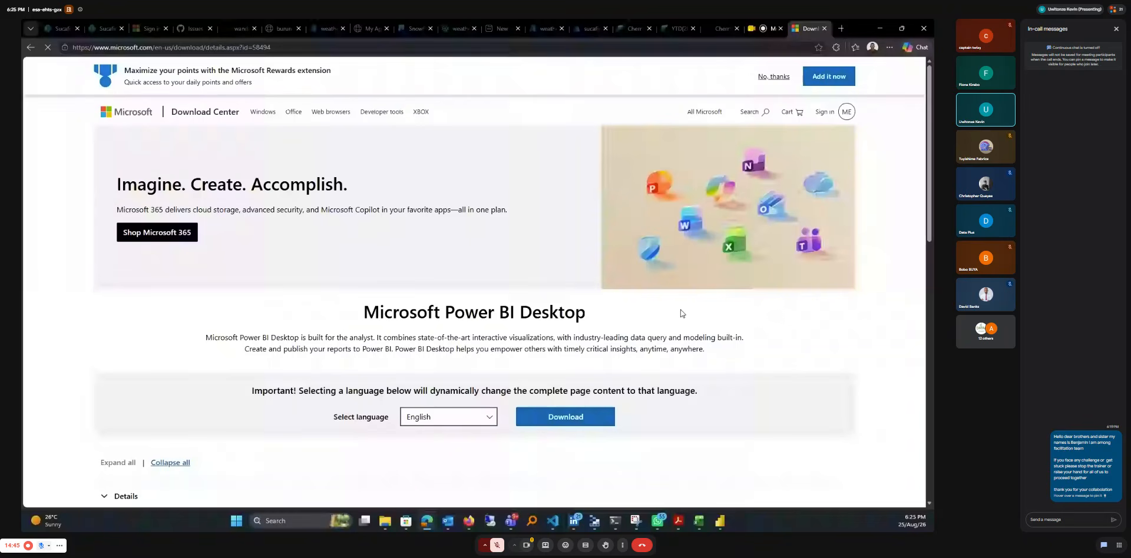
pyautogui.scroll(-3, 682, 313)
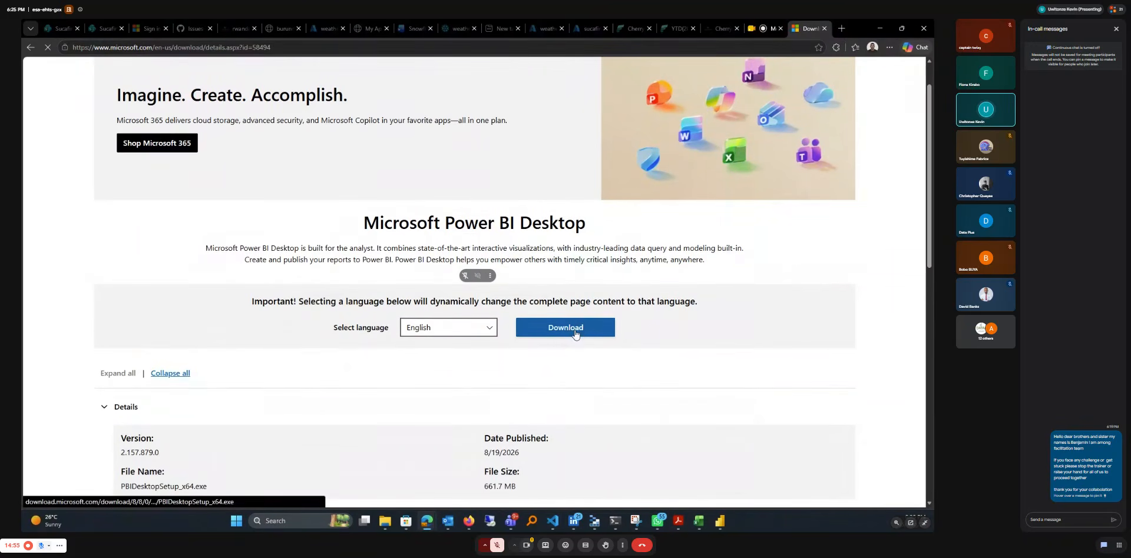
pyautogui.scroll(-2, 576, 334)
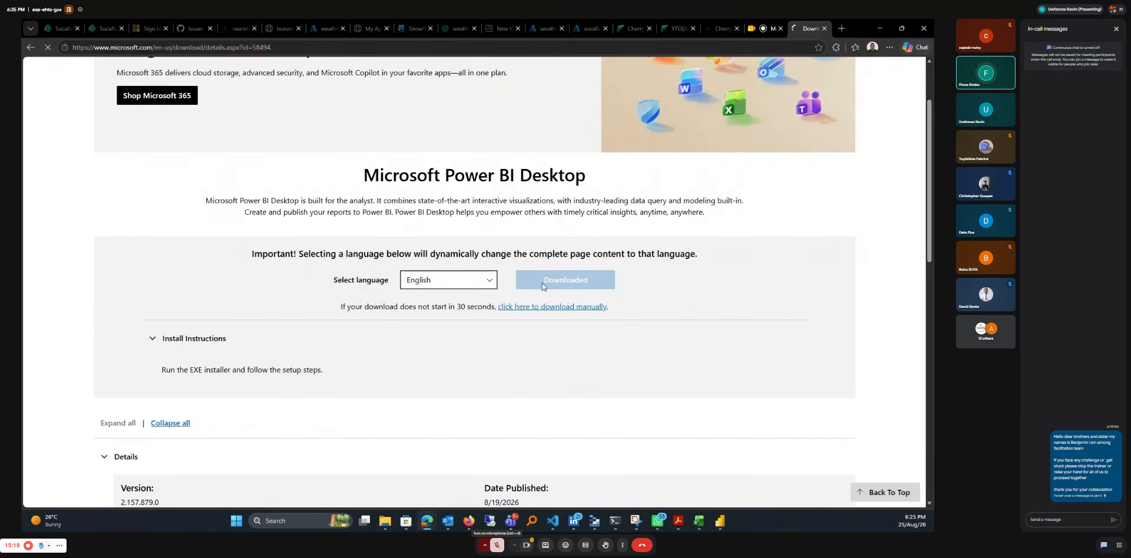
pyautogui.click(497, 547)
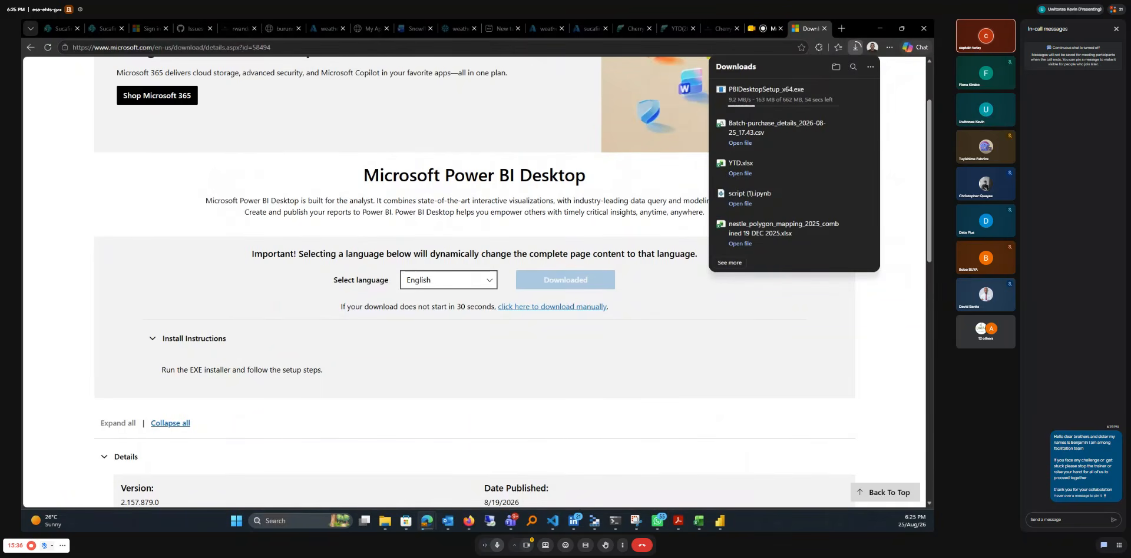
pyautogui.click(901, 112)
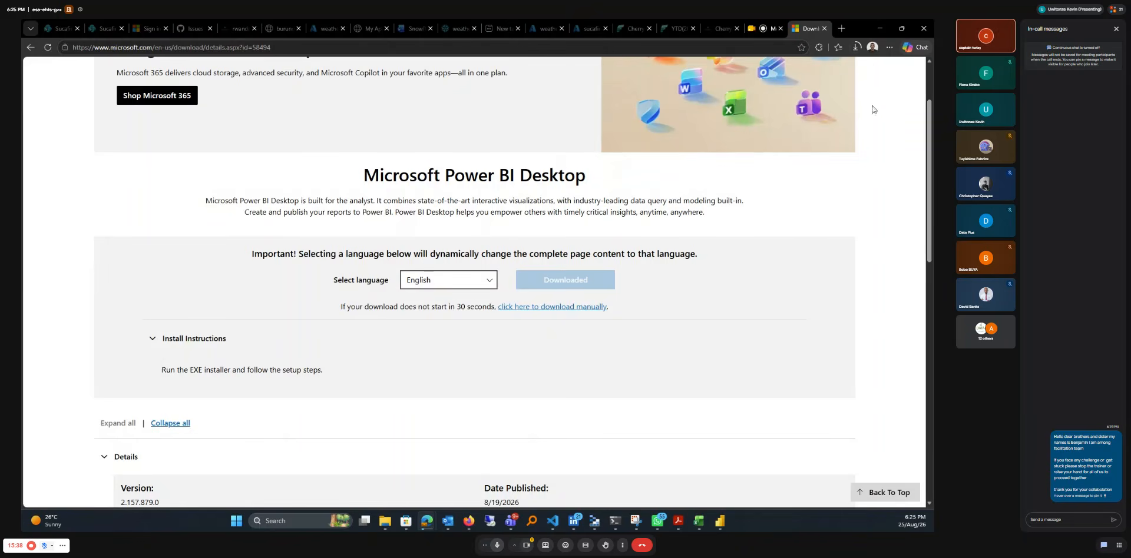
# Step: Minimize the browser to return to the Microsoft Store and mute the microphone in the meeting
pyautogui.click(766, 29)
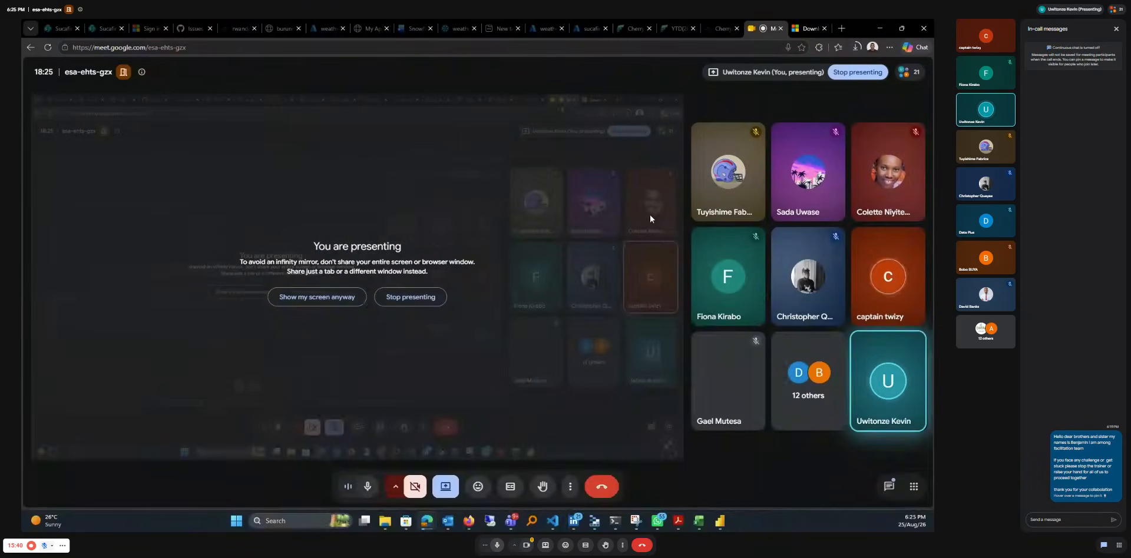
pyautogui.click(879, 28)
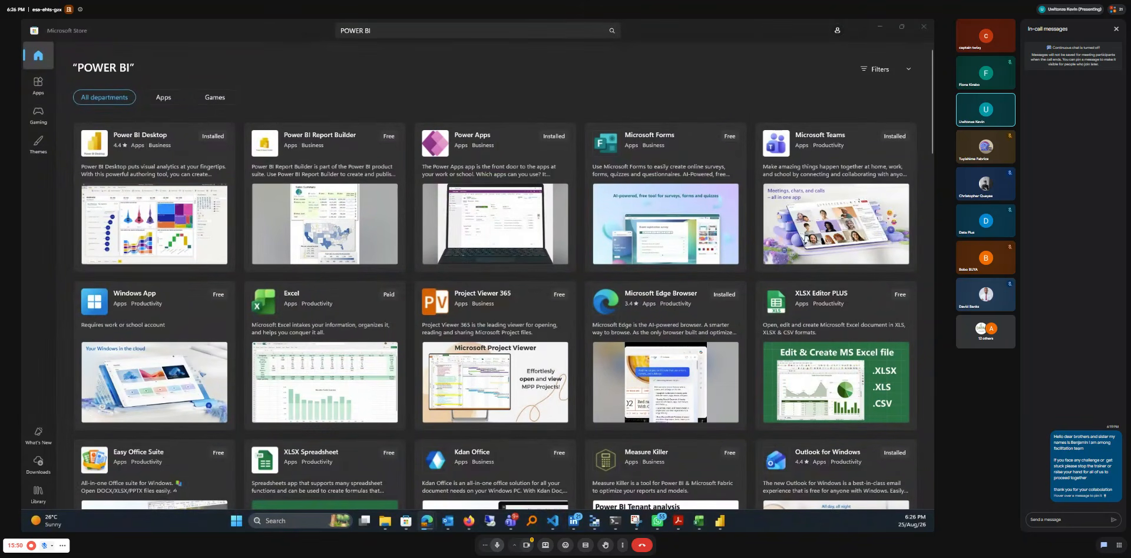
pyautogui.click(497, 546)
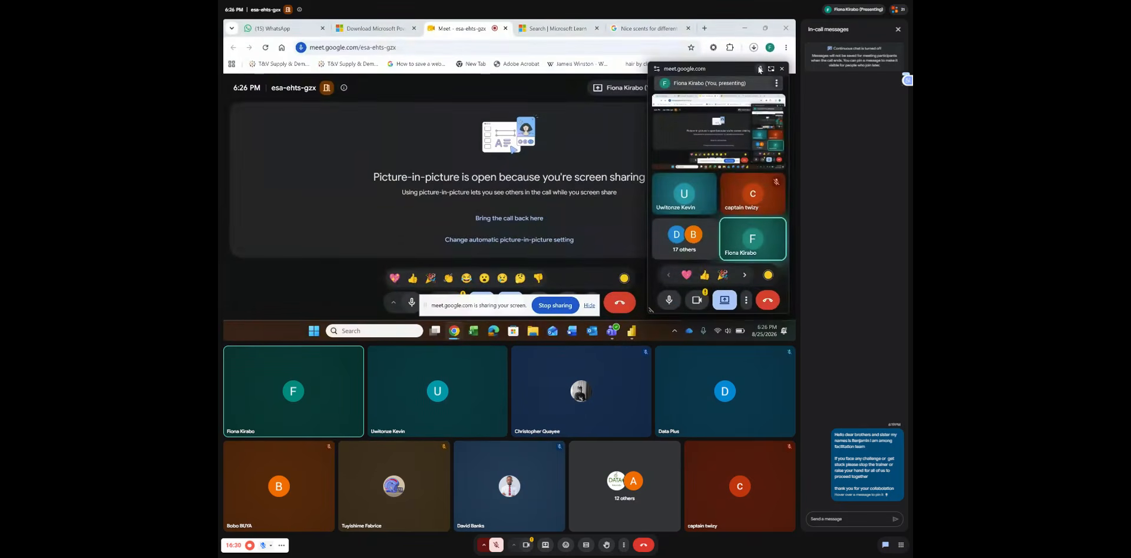
# Step: Close the picture-in-picture call window, allow the meeting page to show the presented screen, and stop sharing
pyautogui.click(781, 69)
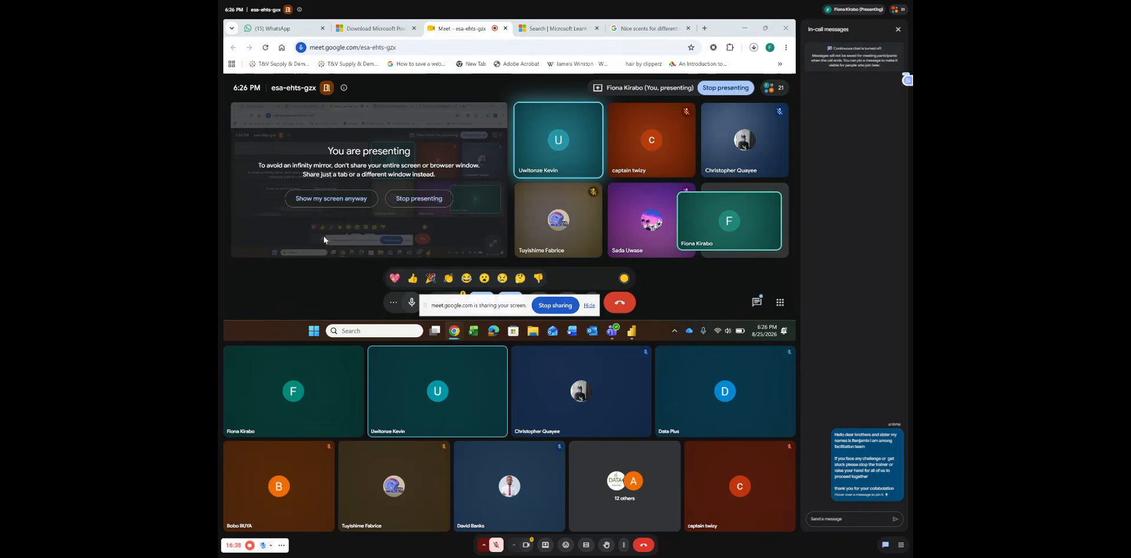
pyautogui.click(341, 201)
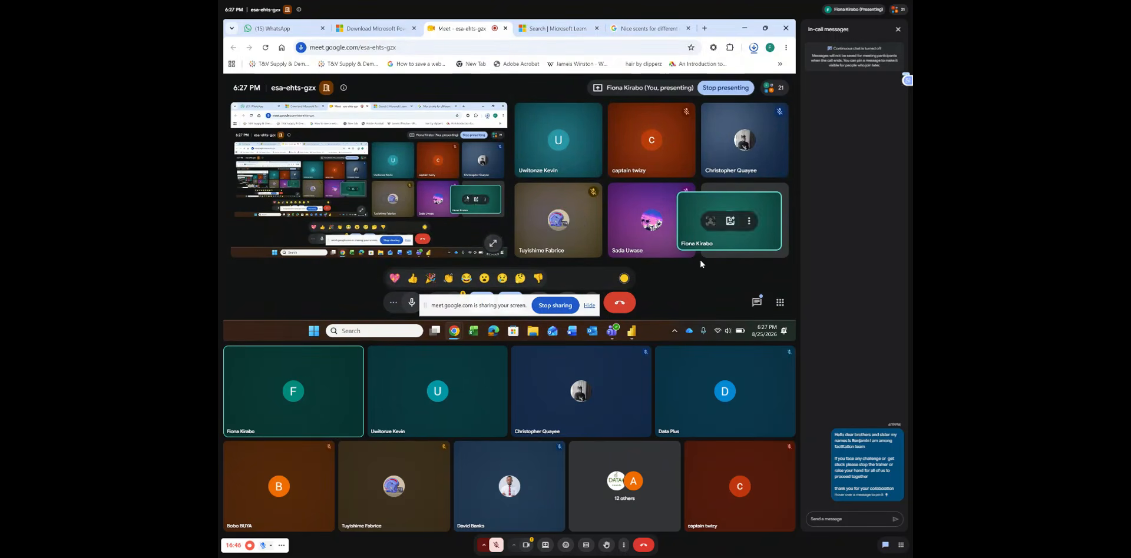
pyautogui.click(556, 306)
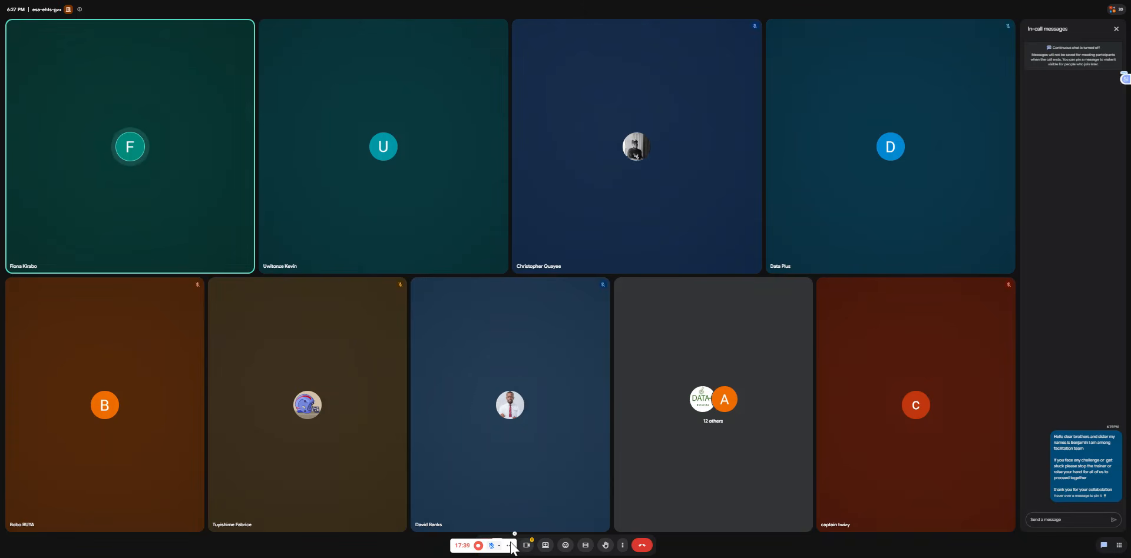
# Step: Move the recording toolbar clear of the meeting controls and toggle the meeting microphone
pyautogui.moveTo(510, 545); pyautogui.dragTo(91, 542)
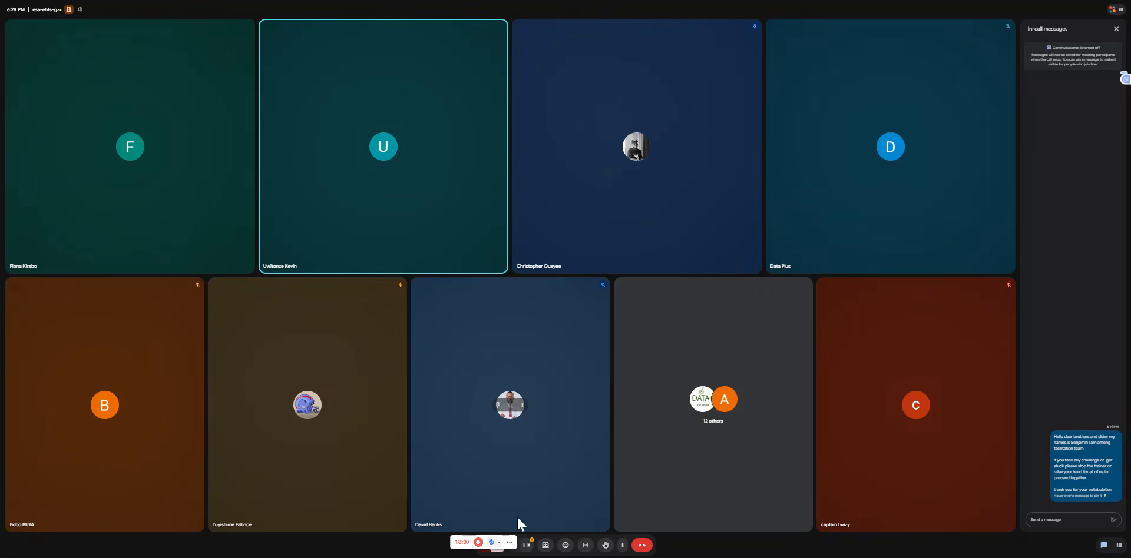
pyautogui.moveTo(507, 542); pyautogui.dragTo(62, 547)
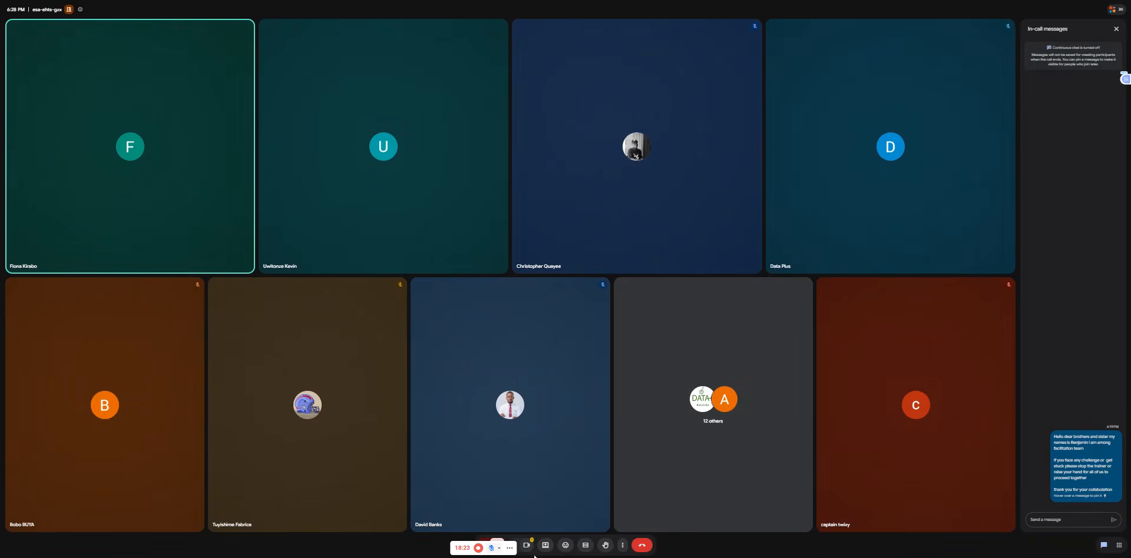
pyautogui.moveTo(507, 548); pyautogui.dragTo(217, 535)
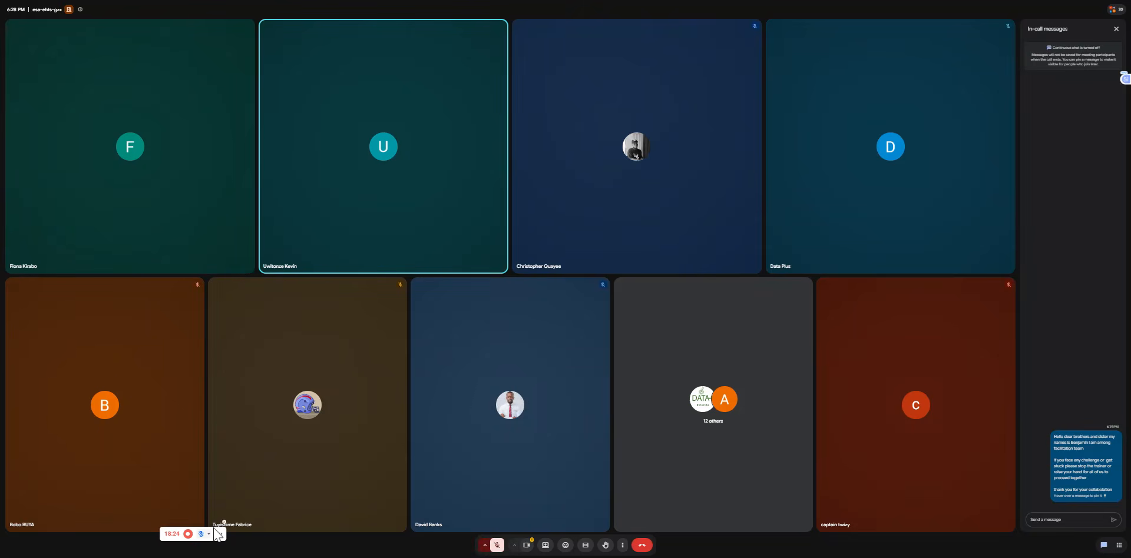
pyautogui.click(497, 546)
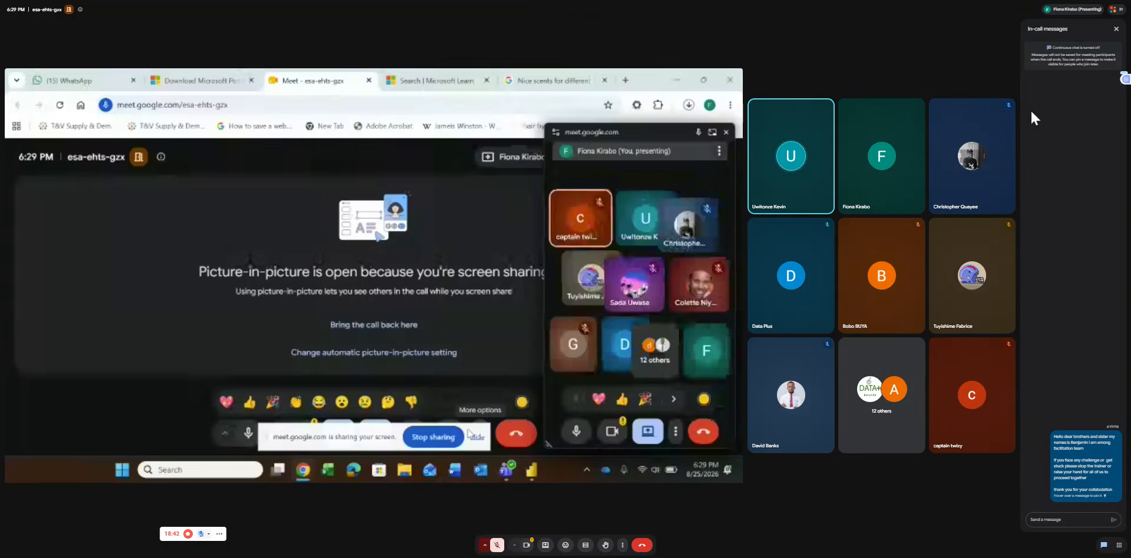
# Step: Close the picture-in-picture call window and open the full download history to check the PBIDesktopSetup_x64 (1).exe download
pyautogui.click(1072, 2)
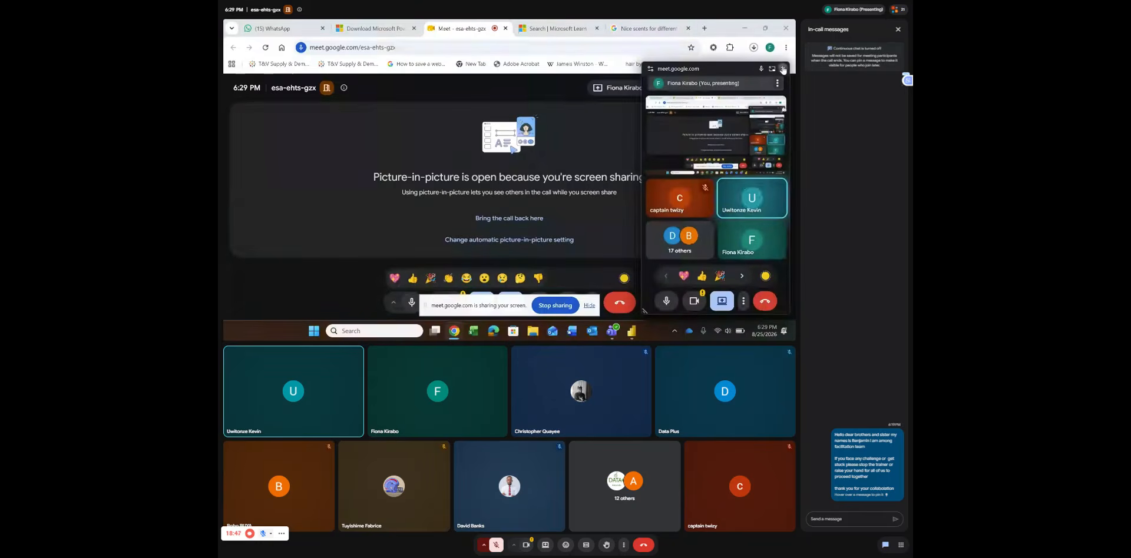
pyautogui.click(782, 69)
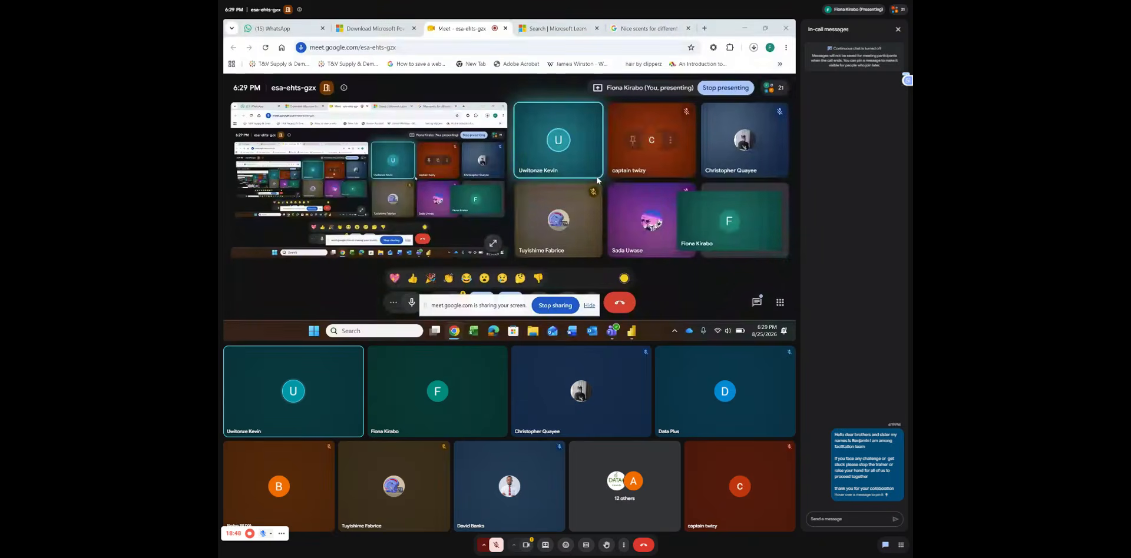
pyautogui.click(753, 48)
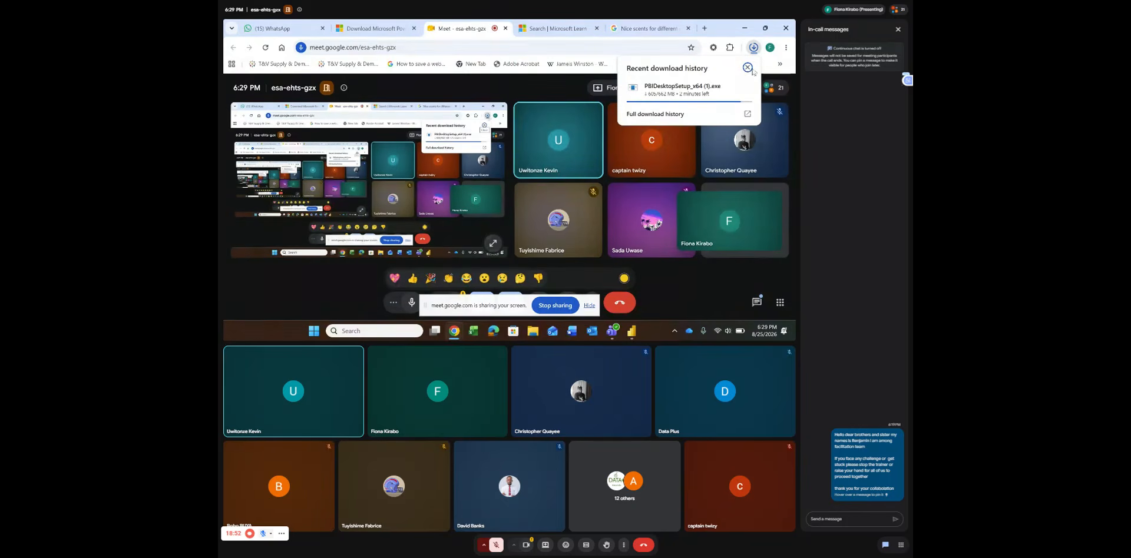
pyautogui.moveTo(728, 91)
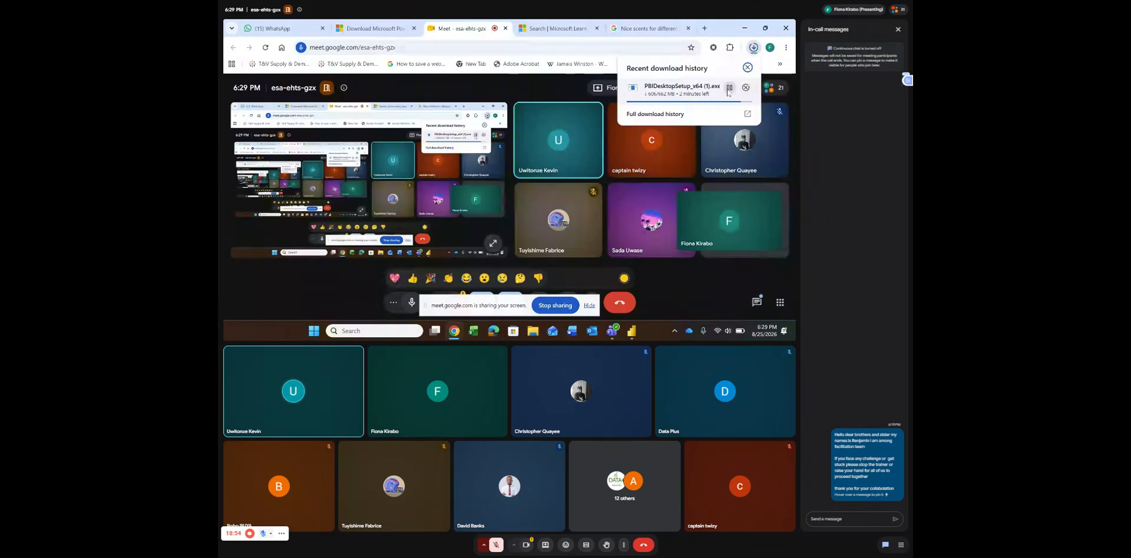
pyautogui.moveTo(764, 96)
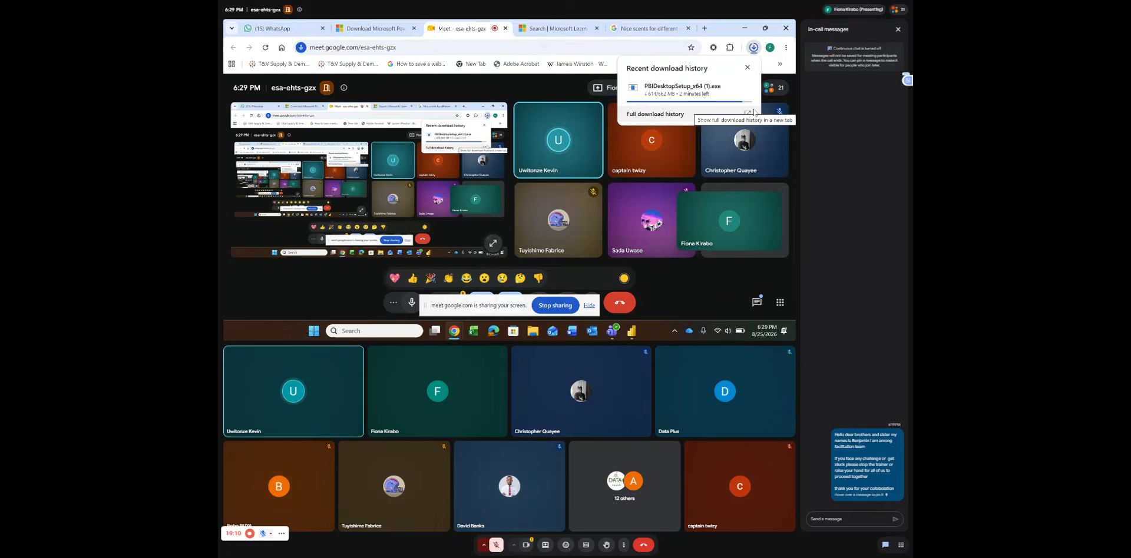
pyautogui.click(753, 48)
pyautogui.click(753, 47)
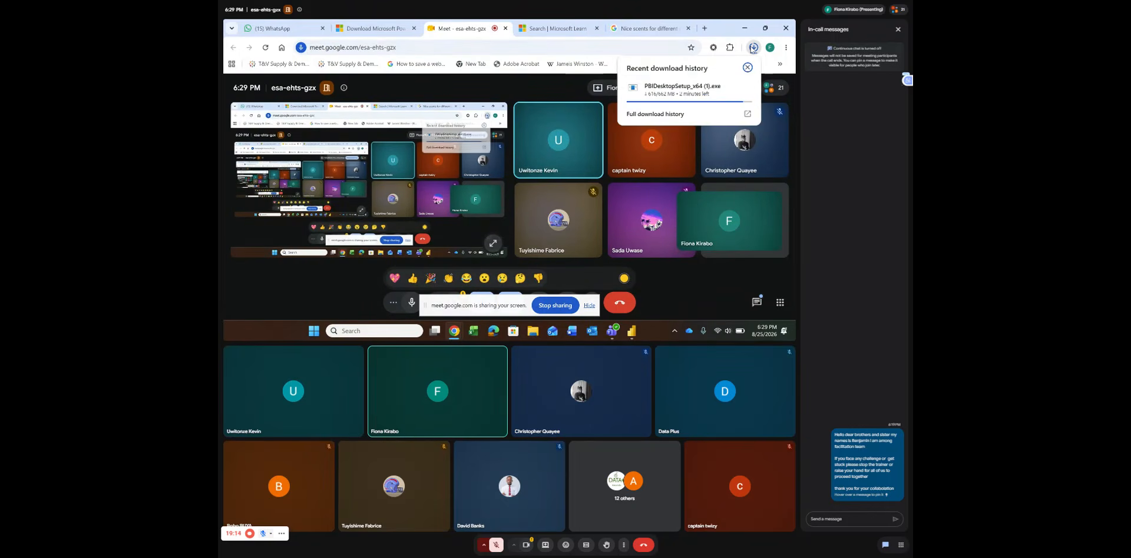
pyautogui.click(669, 114)
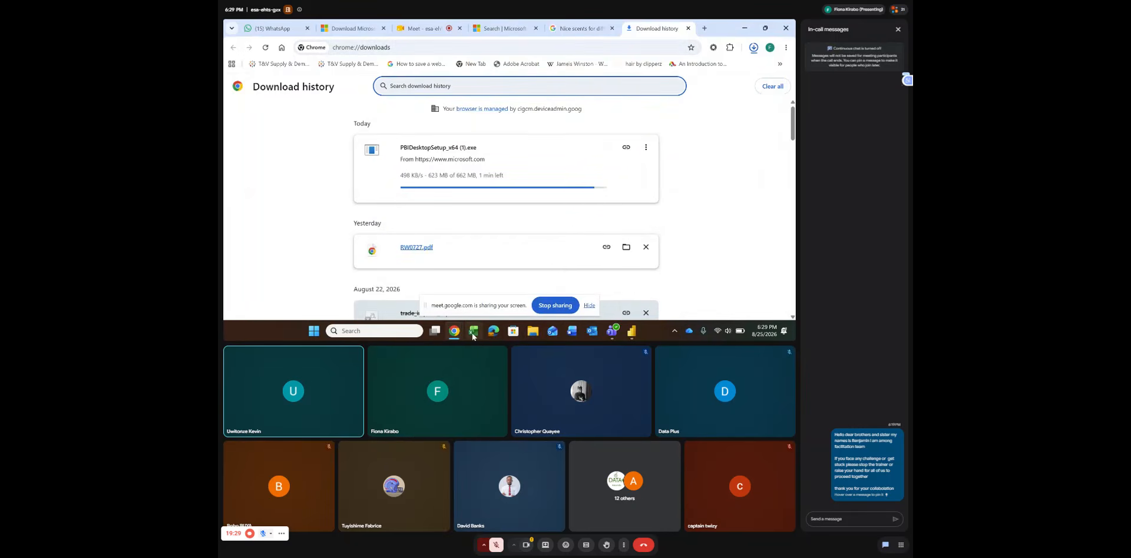
# Step: Switch from the browser to the Power BI Desktop home page
pyautogui.moveTo(460, 332)
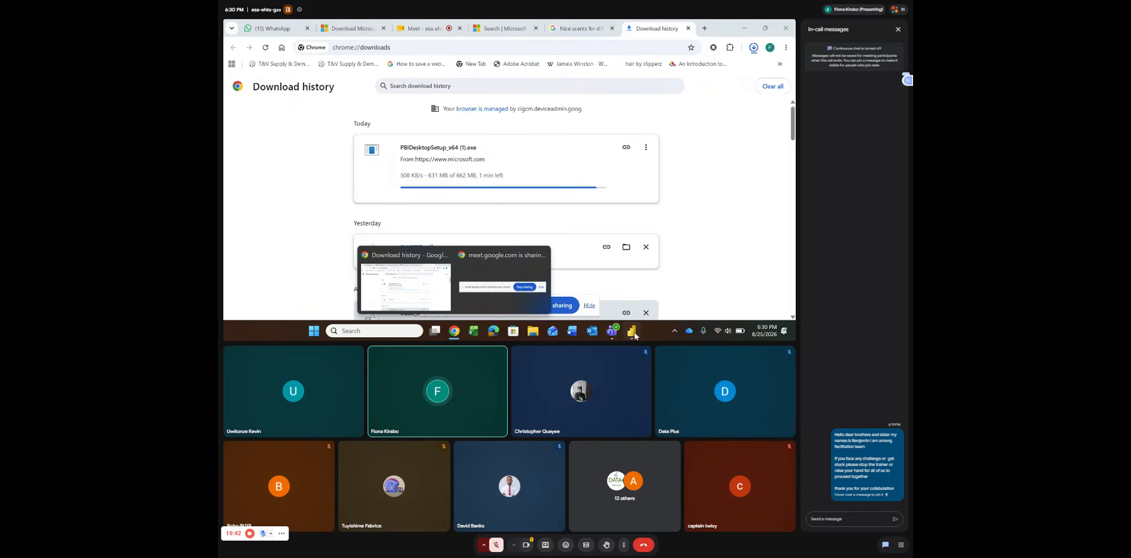
pyautogui.click(633, 333)
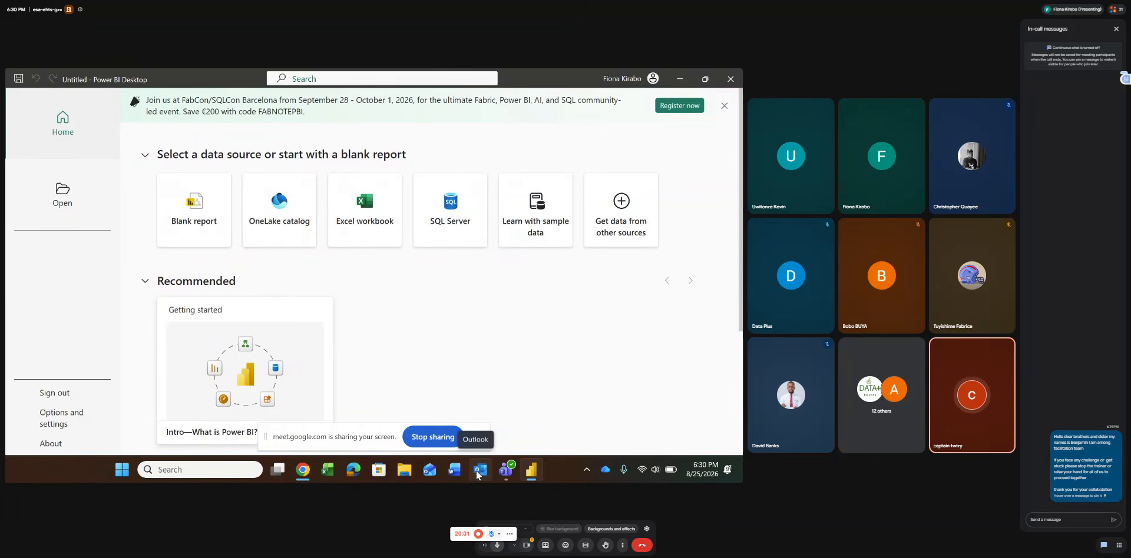
pyautogui.moveTo(537, 473)
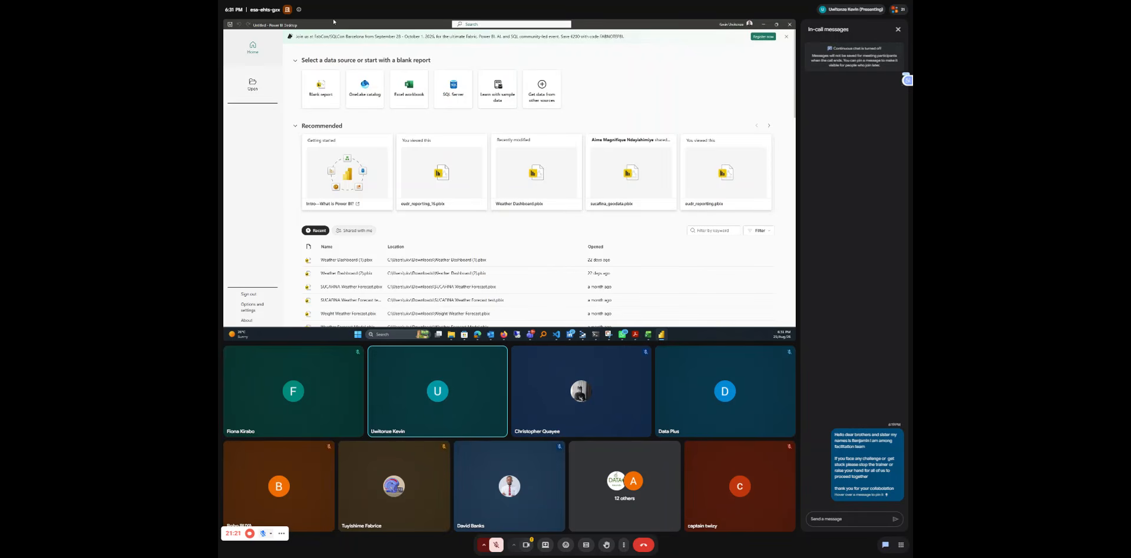
# Step: Create a blank report in Power BI Desktop and go back to the File home page
pyautogui.click(322, 92)
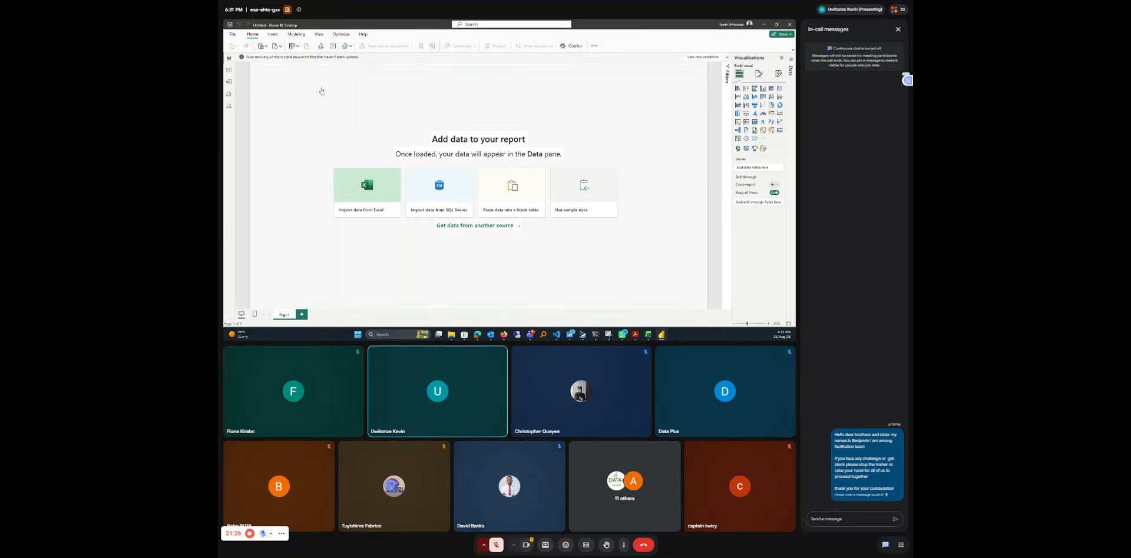
pyautogui.click(233, 36)
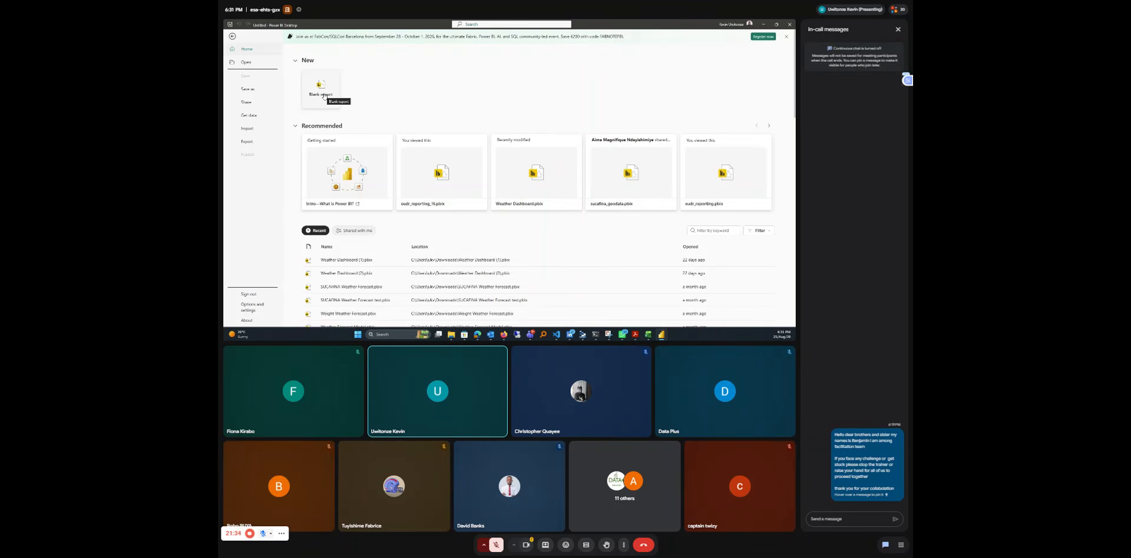
# Step: Create a blank report, close the in-call messages, and remove the unopened auto-recovery files
pyautogui.click(323, 94)
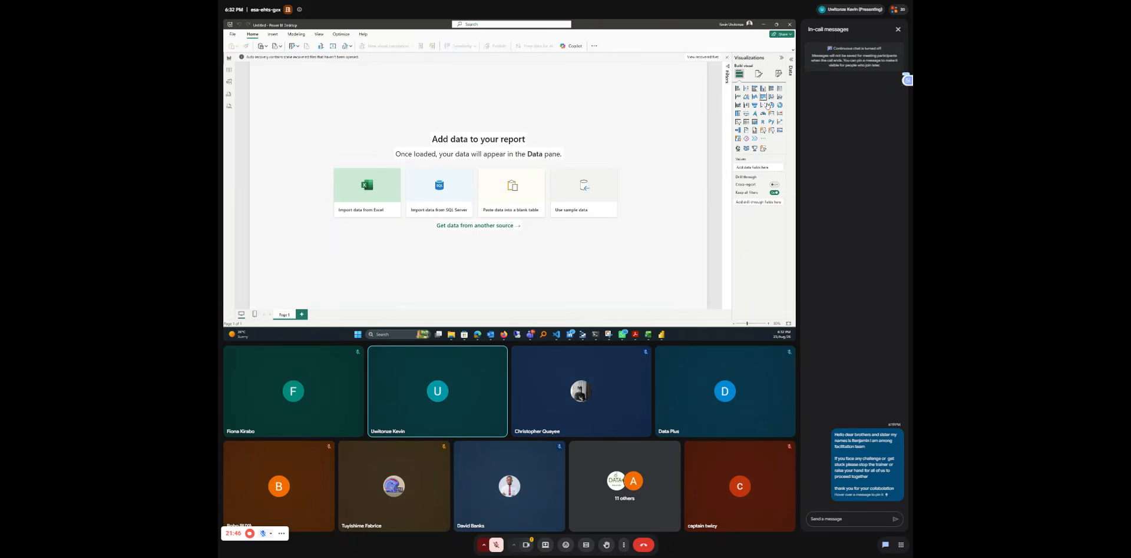
pyautogui.click(897, 31)
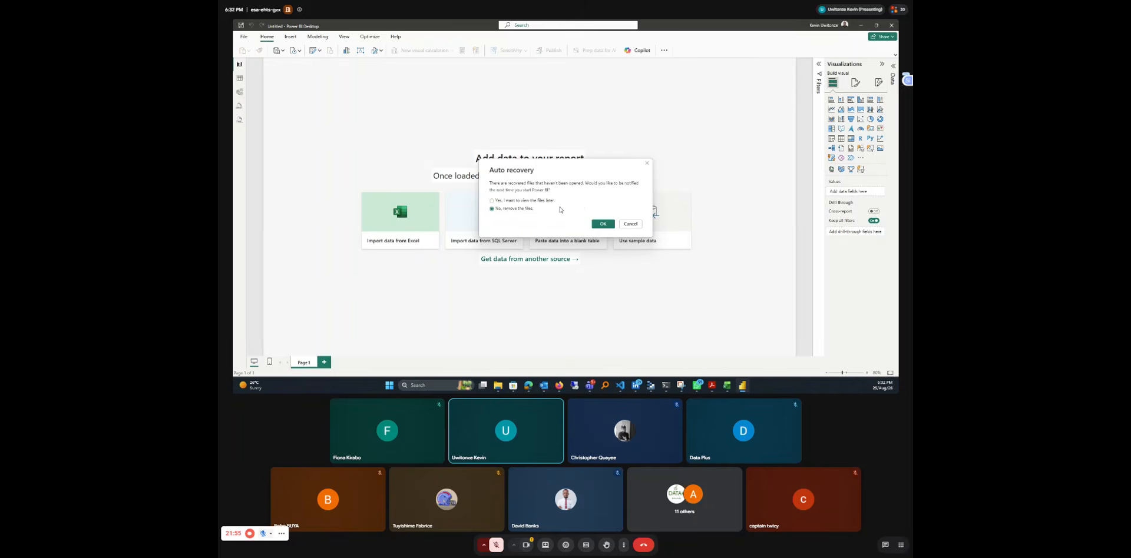
pyautogui.click(602, 224)
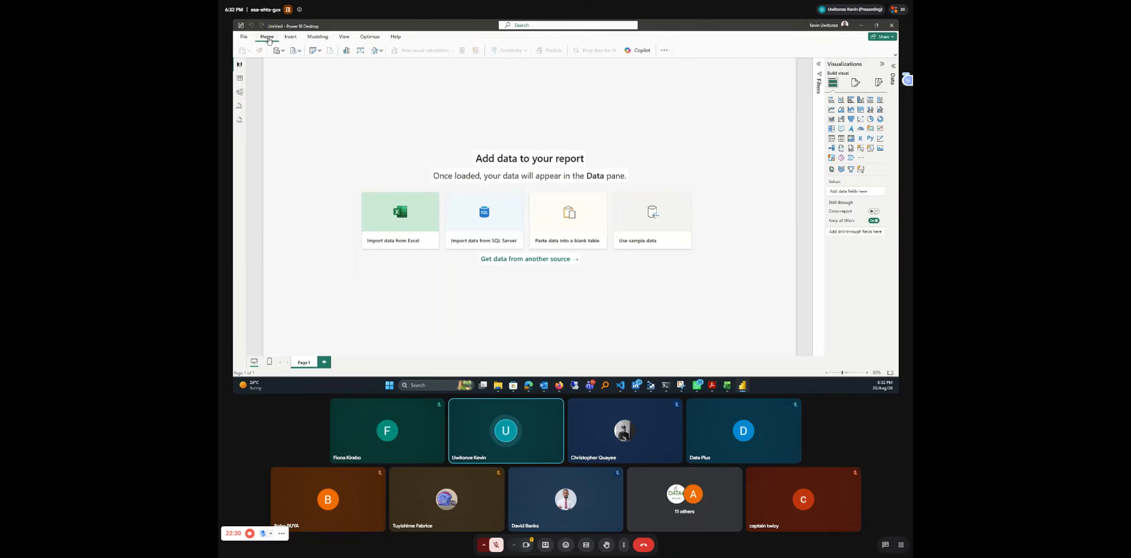
# Step: Browse the full Get Data connector list, select the Folder connector, and cancel without connecting
pyautogui.click(242, 38)
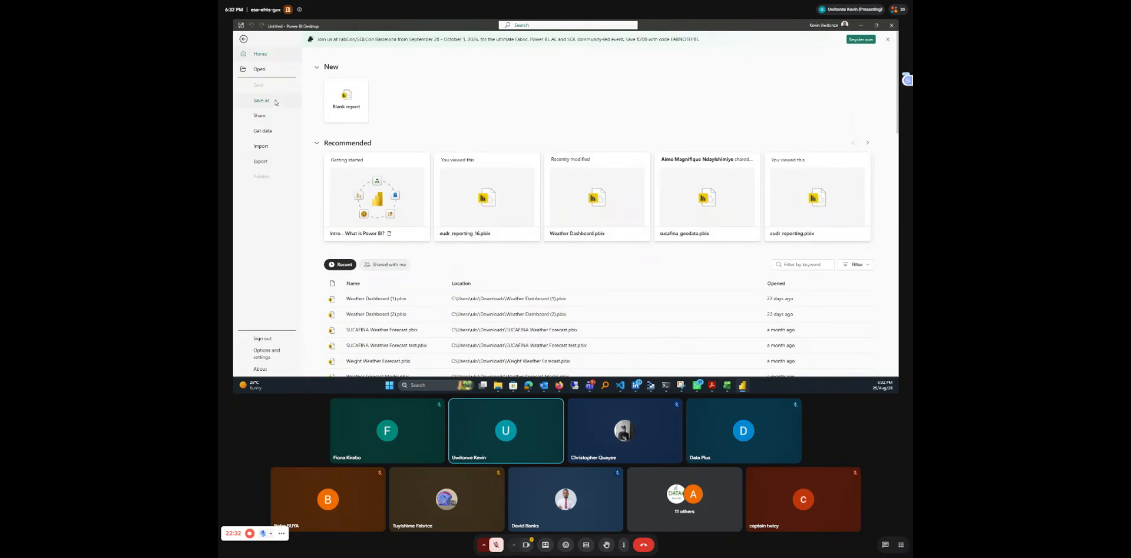
pyautogui.click(263, 132)
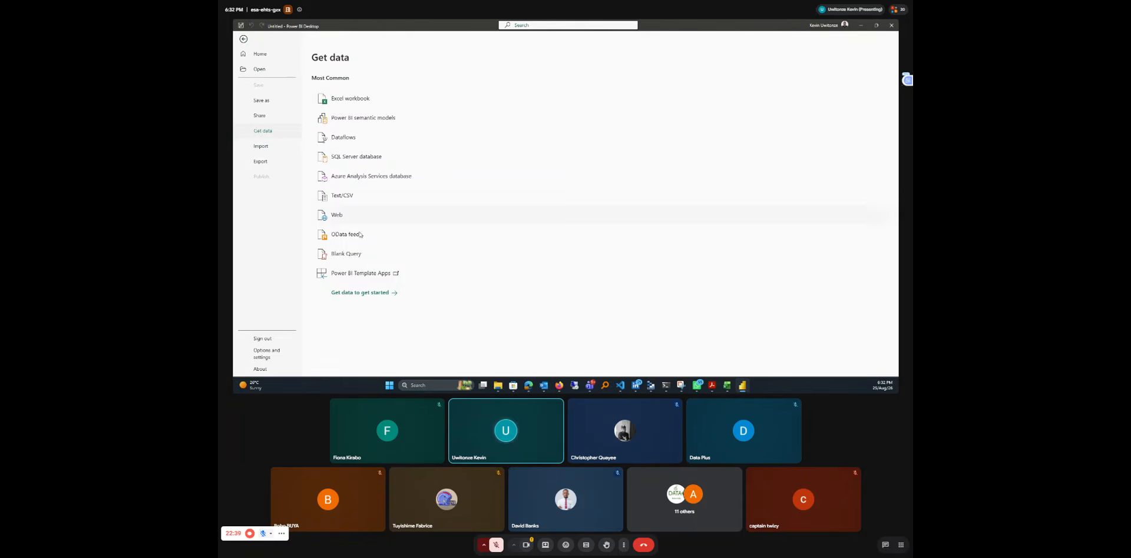
pyautogui.click(352, 301)
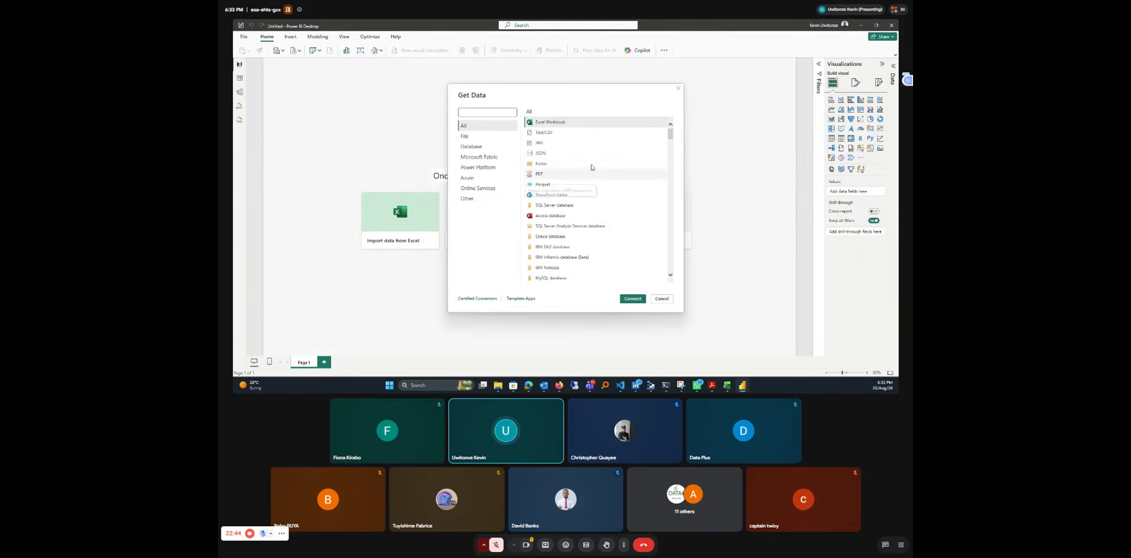
pyautogui.scroll(-2, 593, 166)
pyautogui.scroll(2, 592, 167)
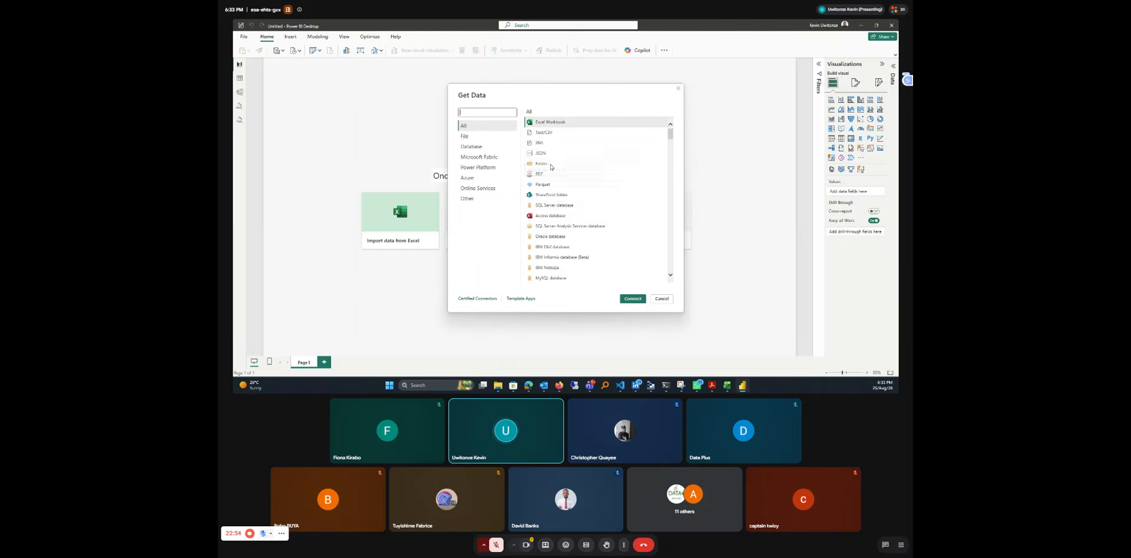
pyautogui.click(549, 165)
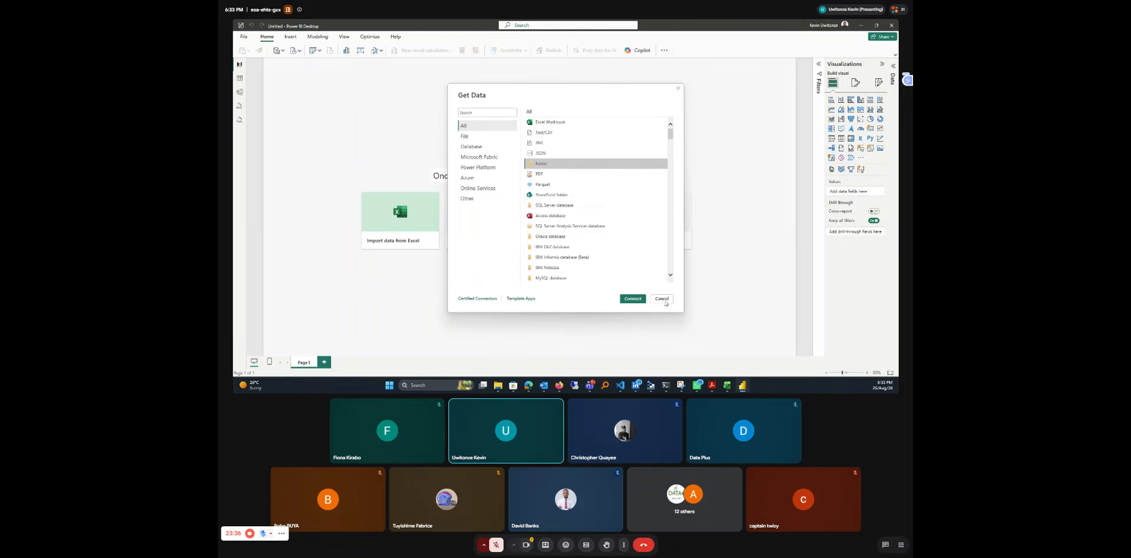
pyautogui.click(662, 298)
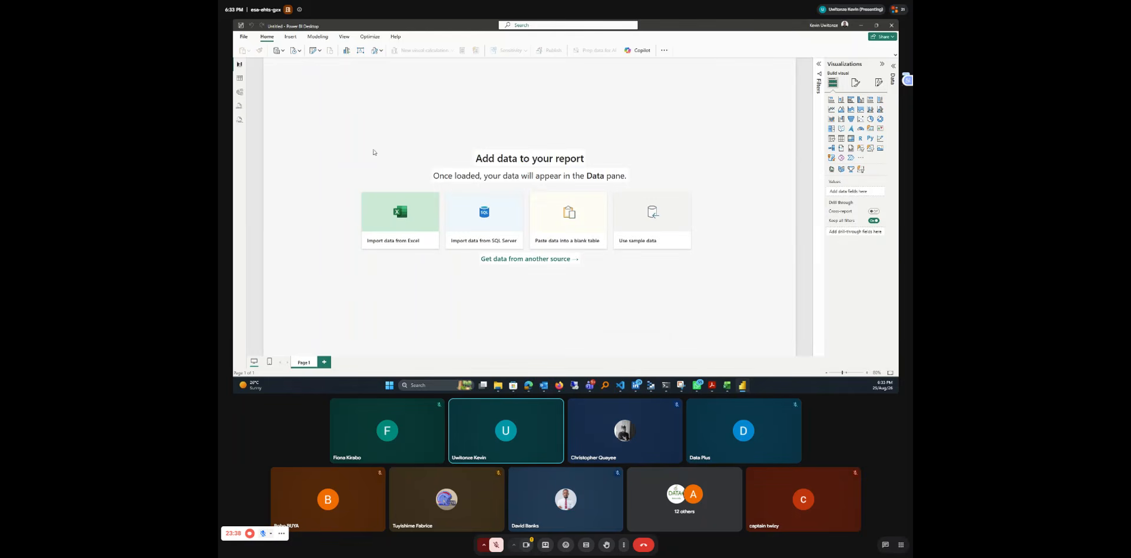
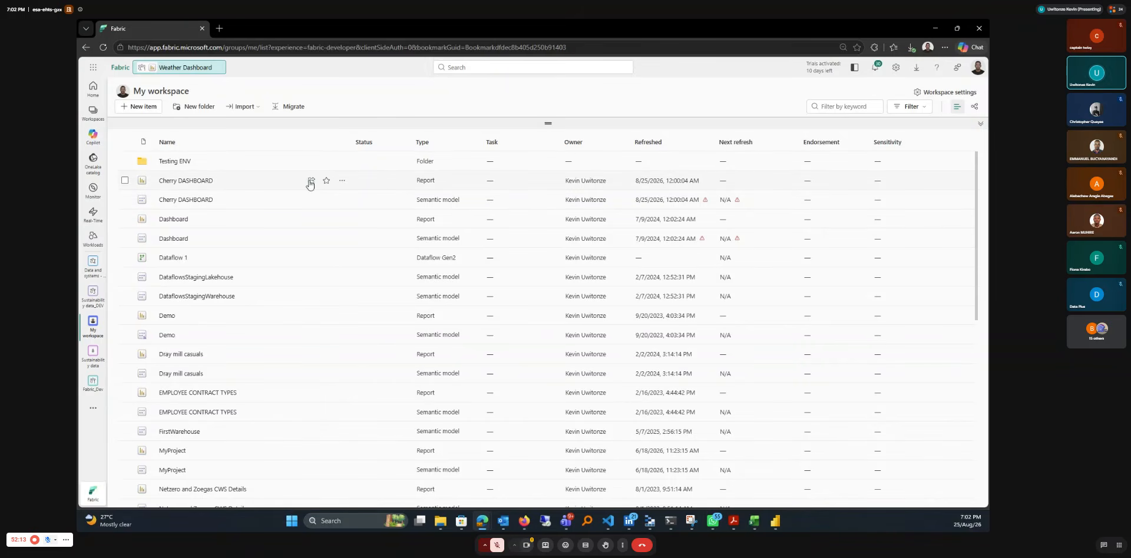
# Step: Examine the Cherry DASHBOARD report's permissions in My workspace, including its direct access list and the removal options for the non-admin user
pyautogui.click(343, 183)
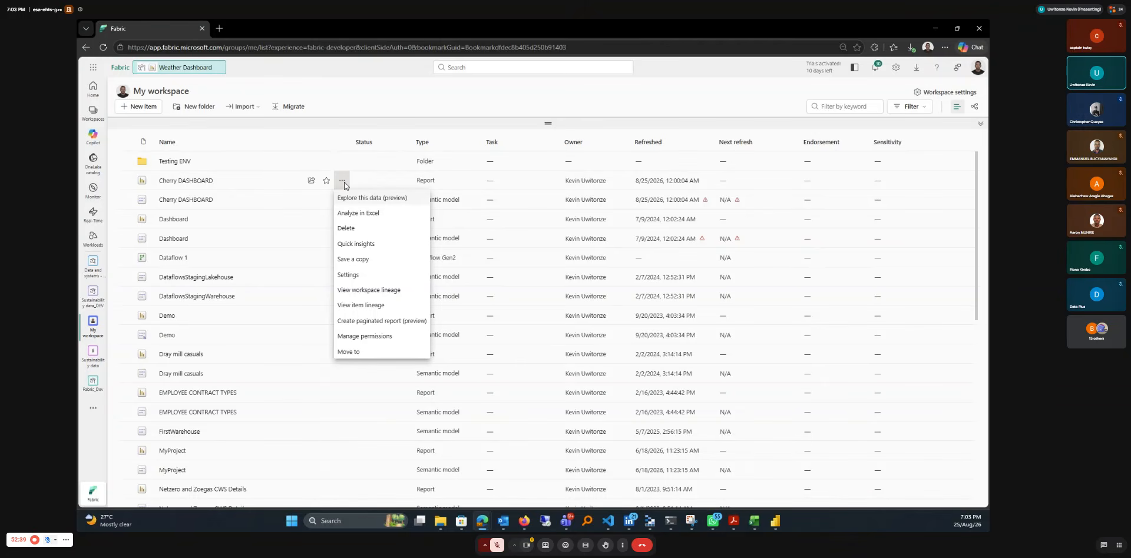
pyautogui.click(371, 336)
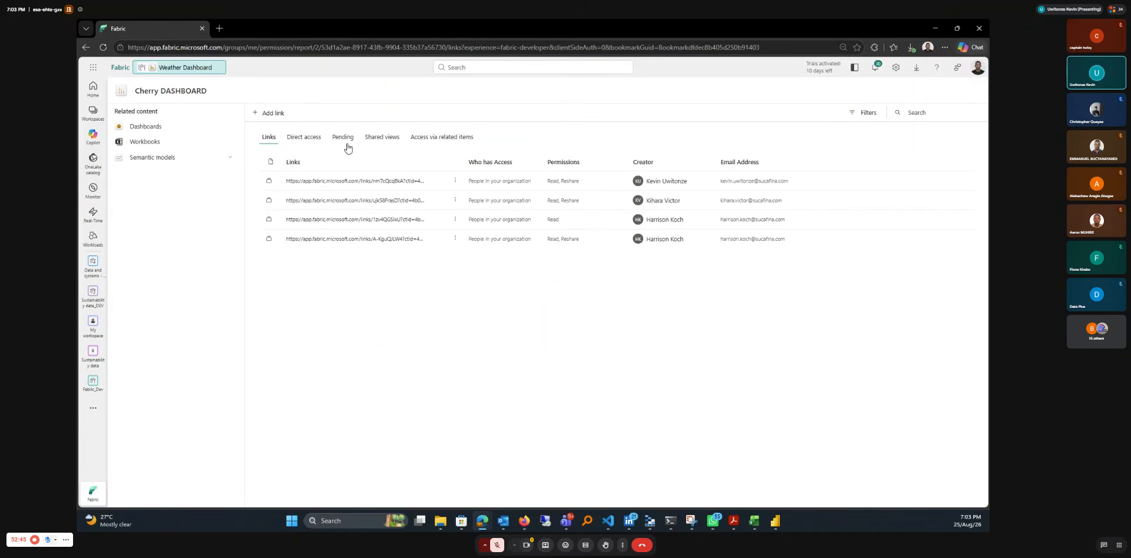
pyautogui.click(301, 137)
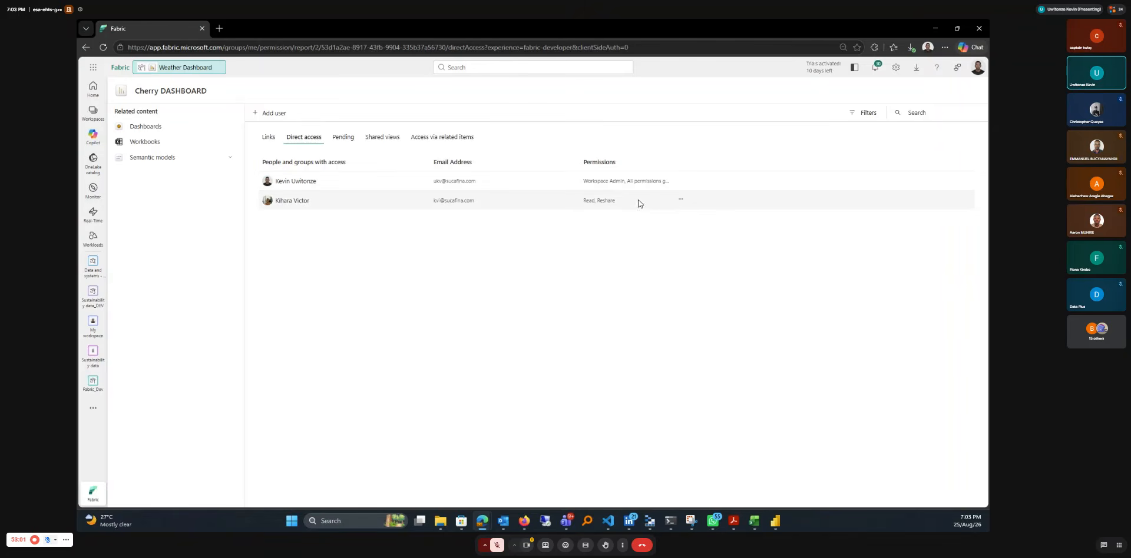
pyautogui.click(682, 202)
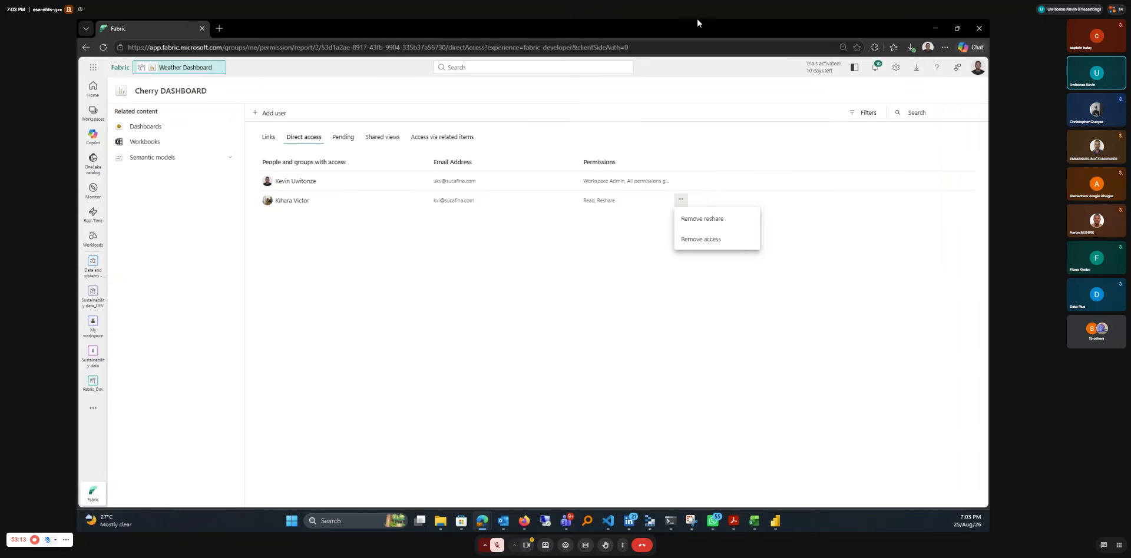
# Step: Close the Fabric browser window and advance the presentation to the Practical Exercises and Labs slide
pyautogui.click(977, 28)
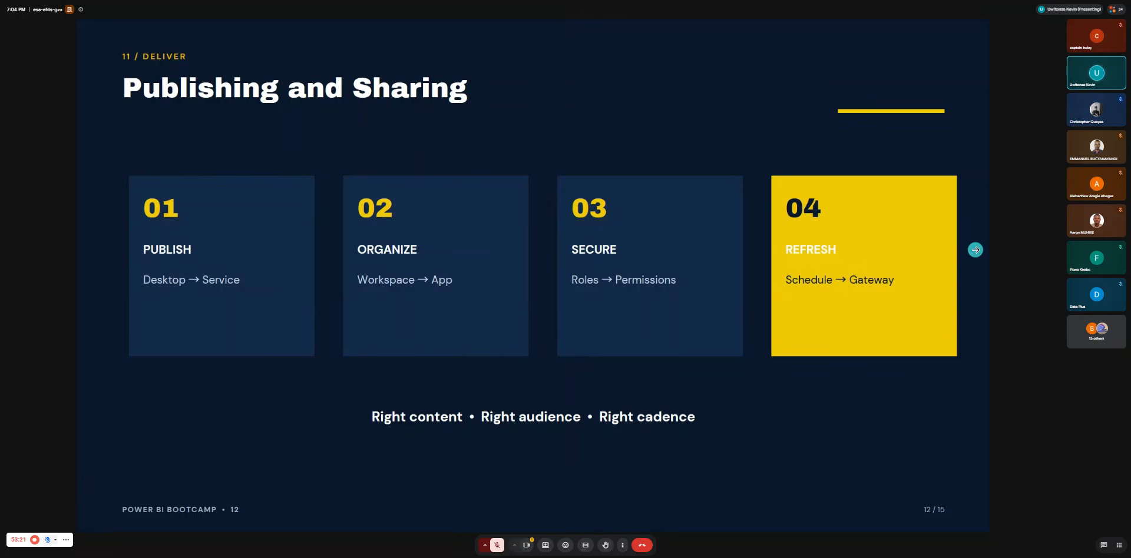
pyautogui.click(976, 250)
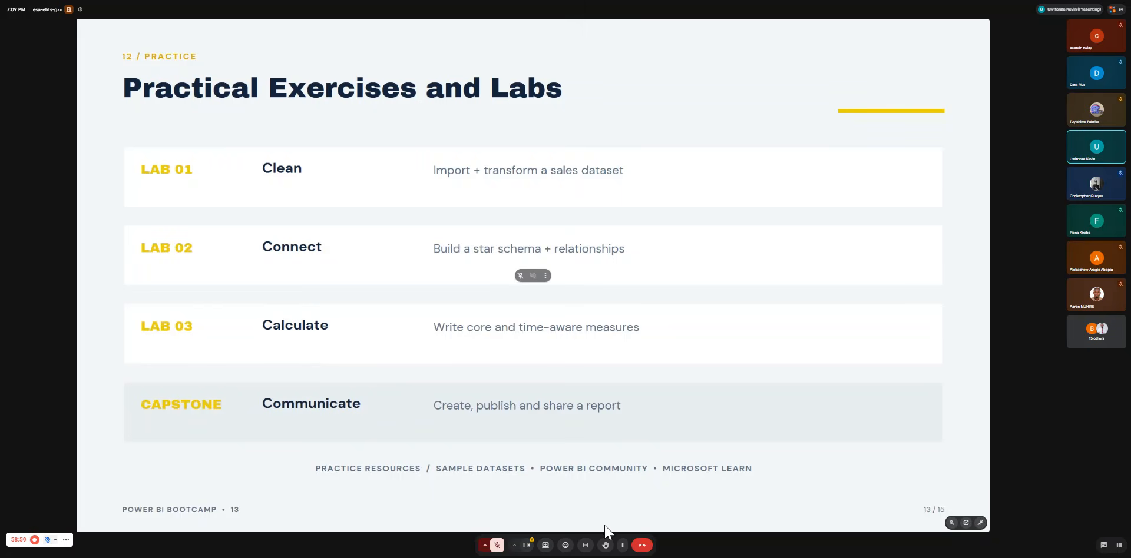
# Step: Raise and lower the hand in the meeting, and unmute and mute the microphone
pyautogui.click(605, 546)
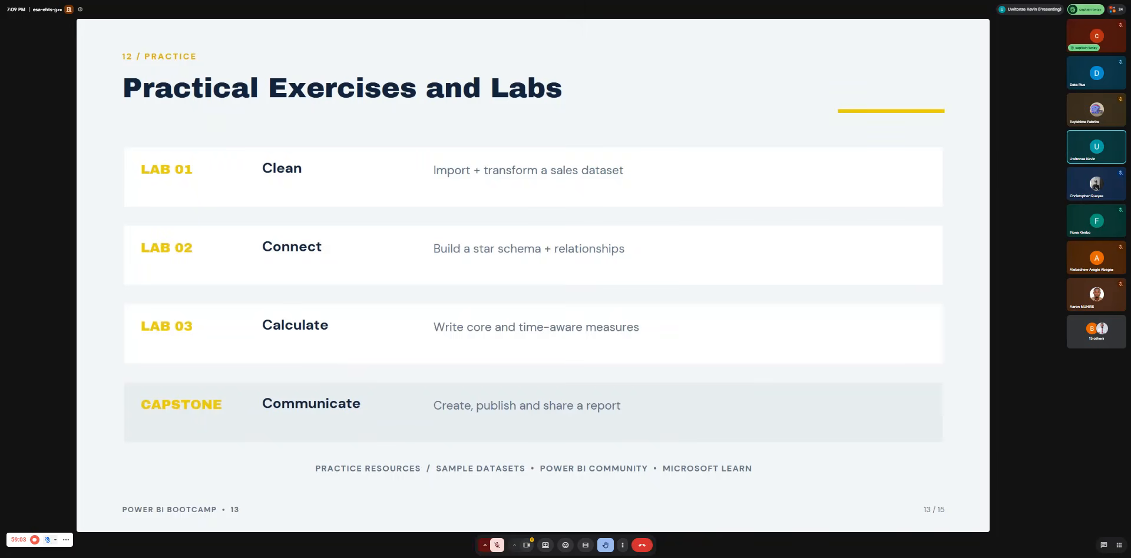
pyautogui.click(605, 545)
pyautogui.click(498, 546)
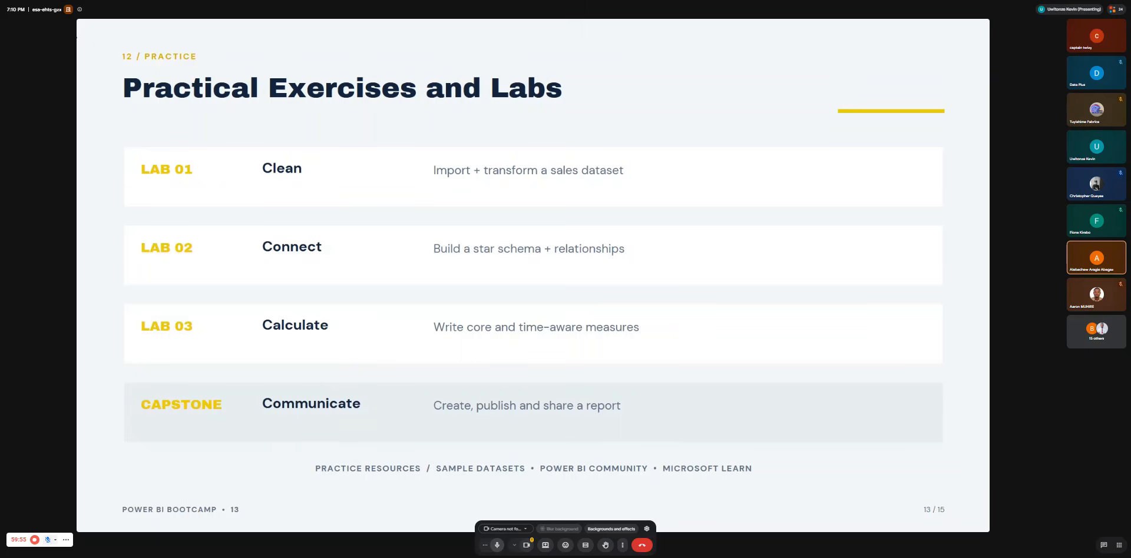
pyautogui.hotkey('ctrl', 'd')
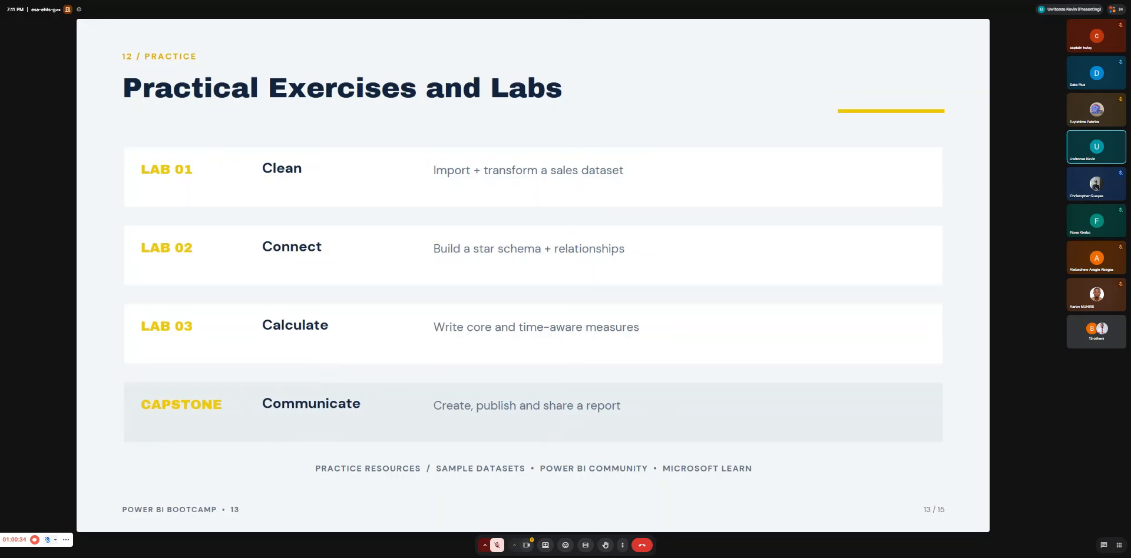
# Step: Check the list of people in the meeting and close it
pyautogui.click(1116, 10)
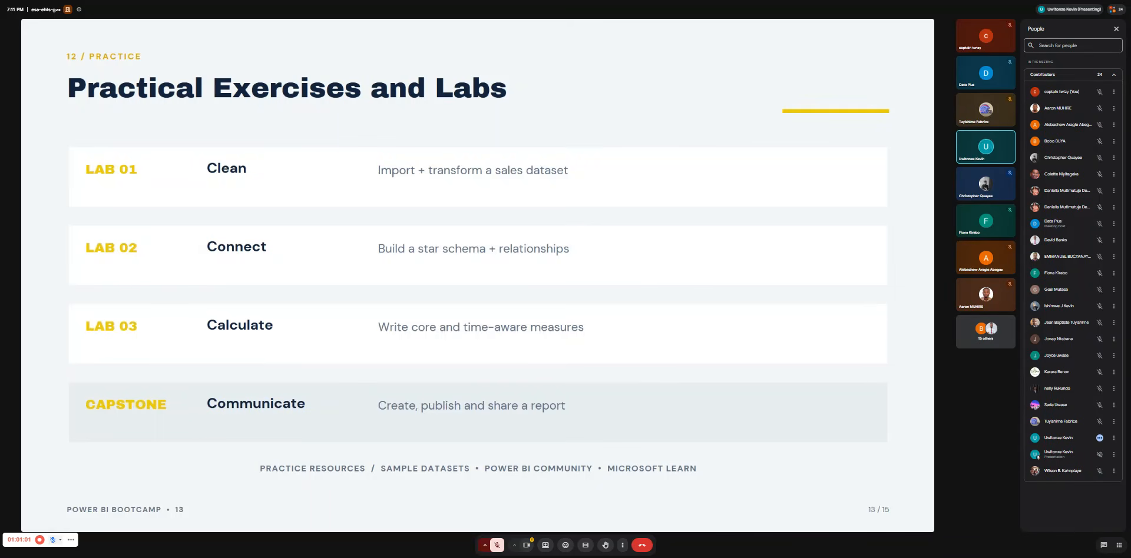
pyautogui.click(1116, 29)
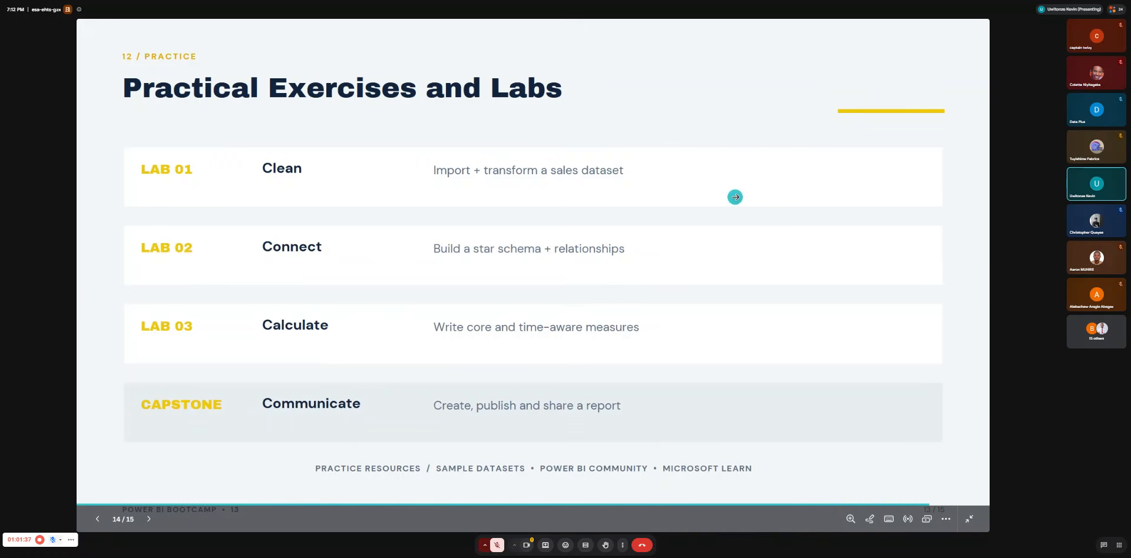
# Step: Leave the full-screen Canva presentation and switch to the blank report in Power BI Desktop
pyautogui.click(735, 196)
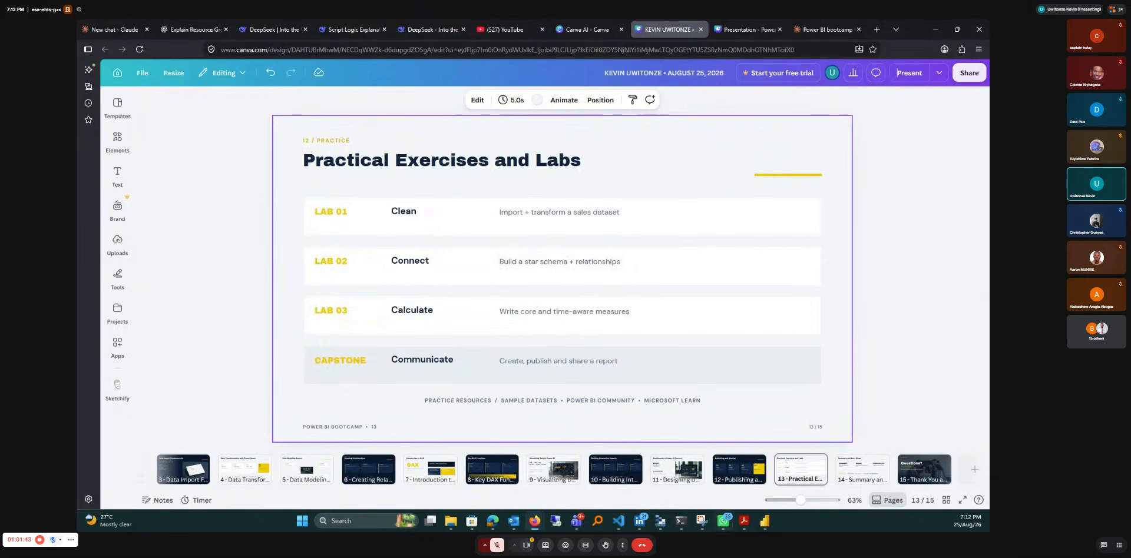
pyautogui.moveTo(767, 523)
pyautogui.click(659, 501)
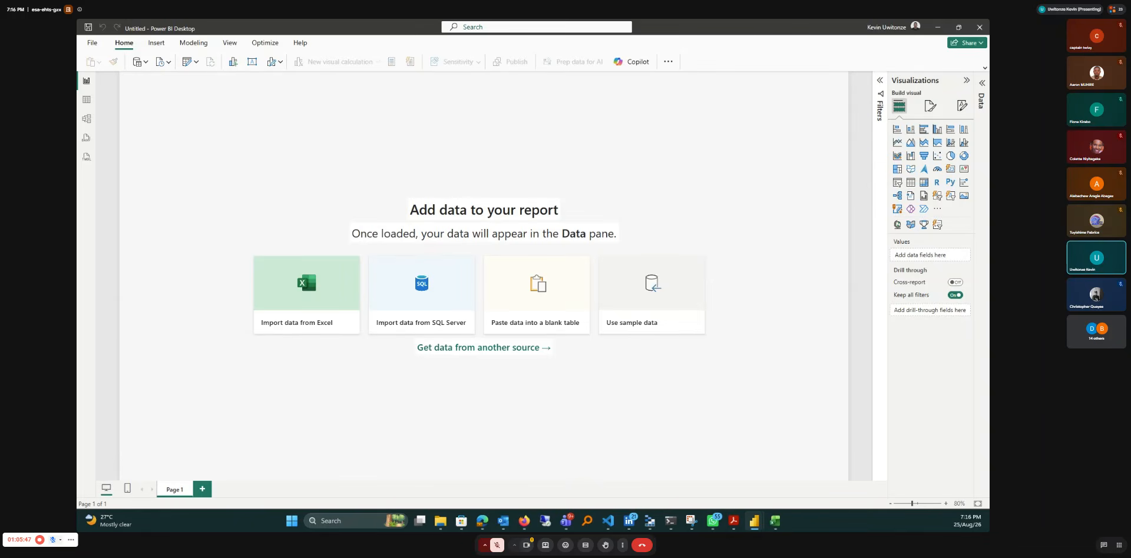
# Step: Cancel the Excel import file selection and switch to the PowerQuery_Transactions_RAW_v2_sharing workbook in Excel, dismissing its Protected View bar
pyautogui.moveTo(204, 396); pyautogui.dragTo(502, 185)
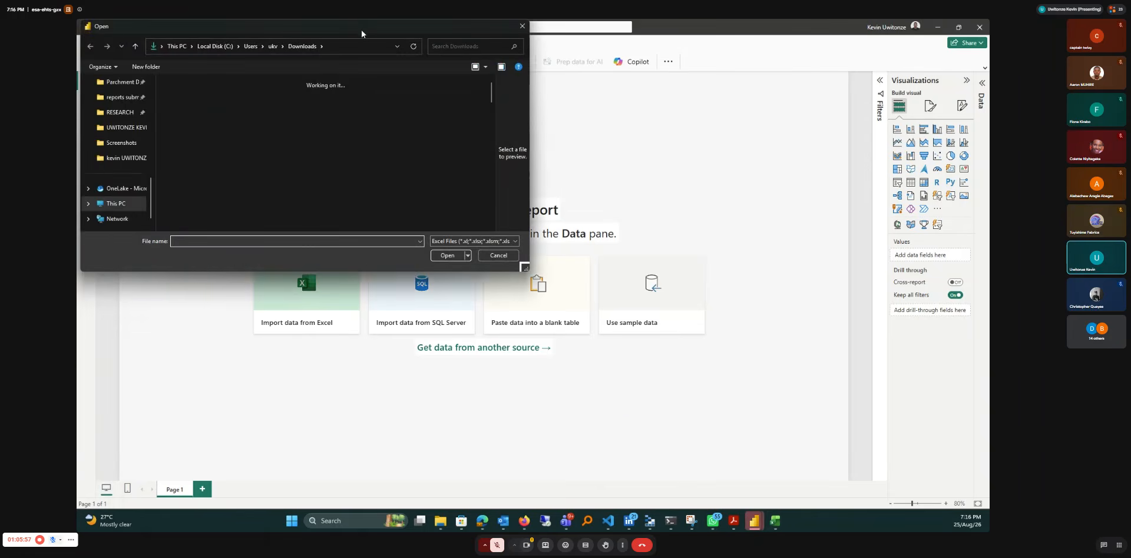
pyautogui.click(498, 255)
pyautogui.click(775, 520)
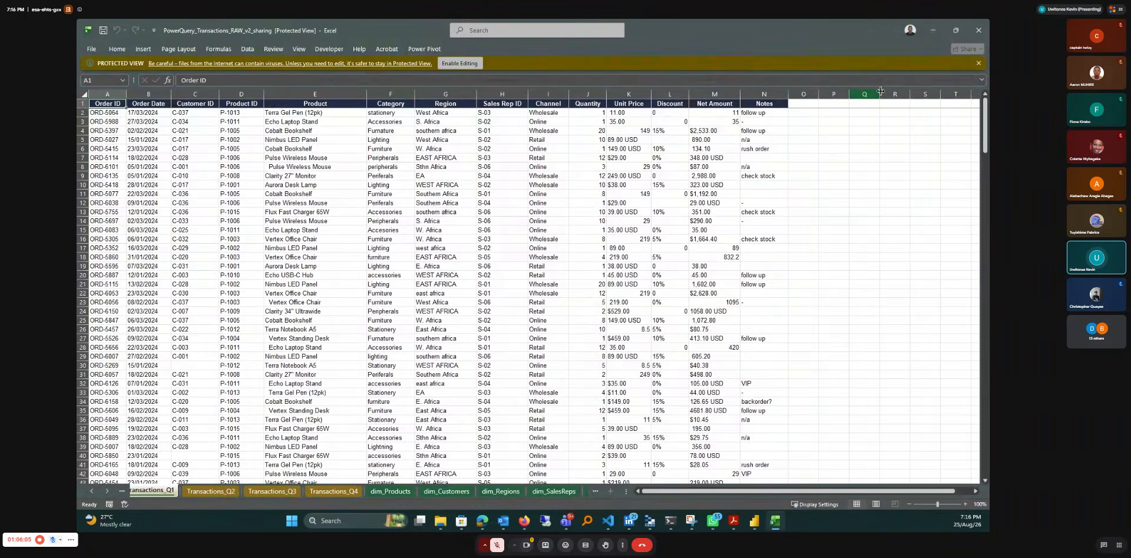
pyautogui.click(978, 63)
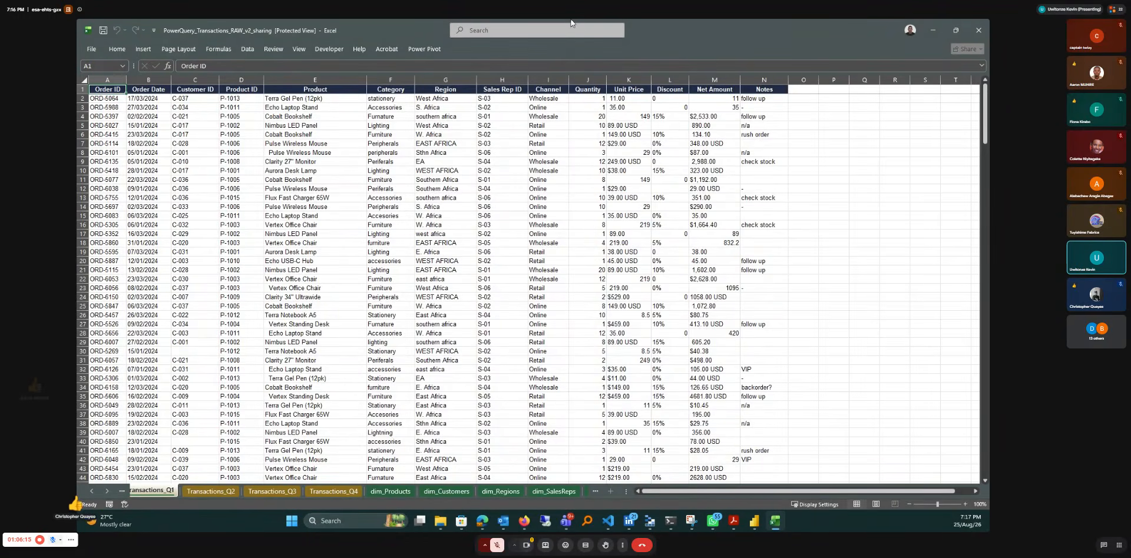
# Step: Look through the workbook's sheets from READ ME to dim_SalesReps, and select the product names B2:B16 on dim_Products
pyautogui.click(122, 493)
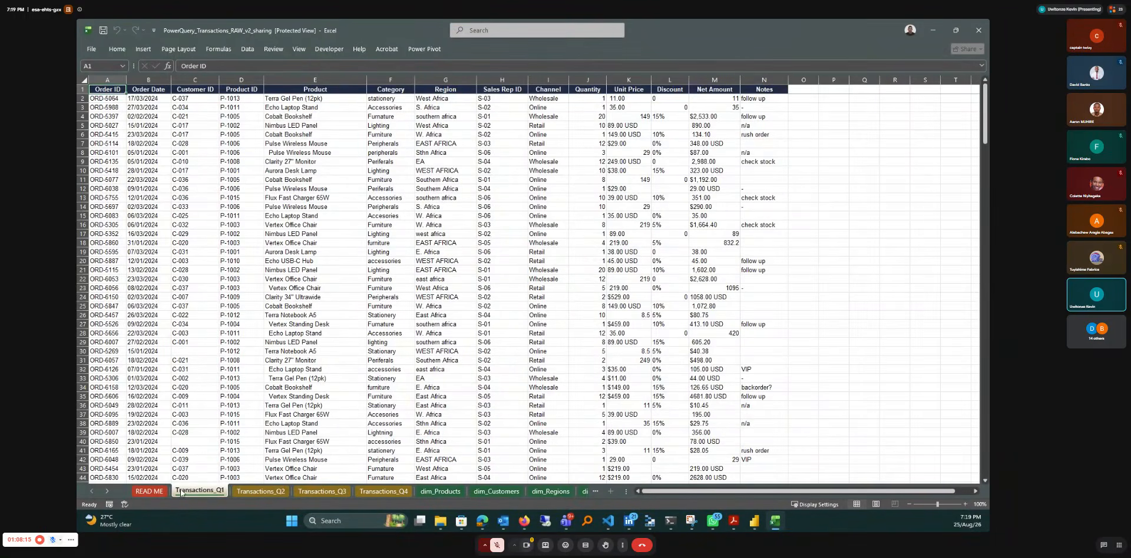
pyautogui.click(596, 491)
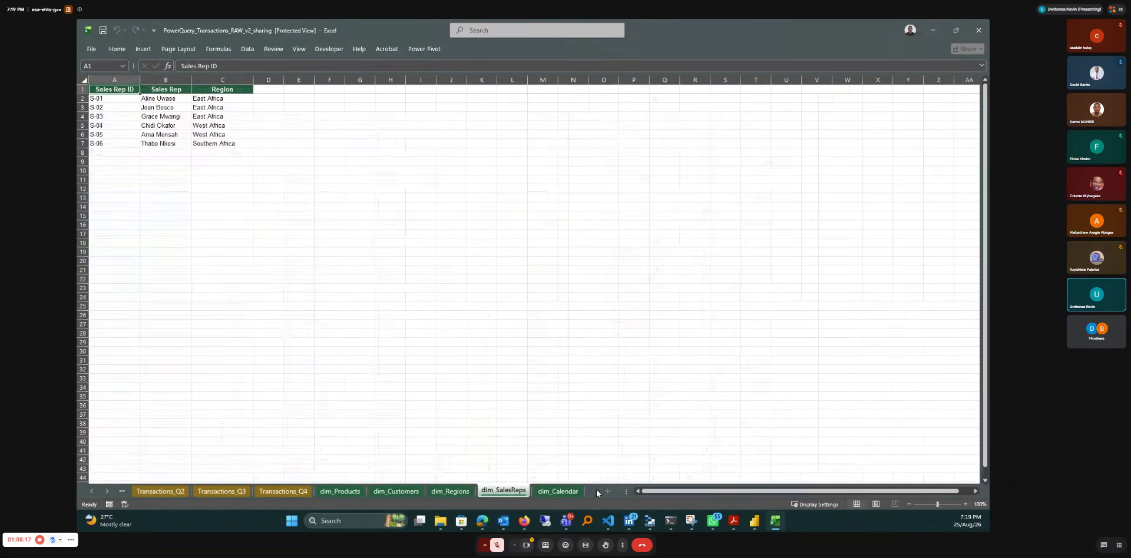
pyautogui.click(341, 491)
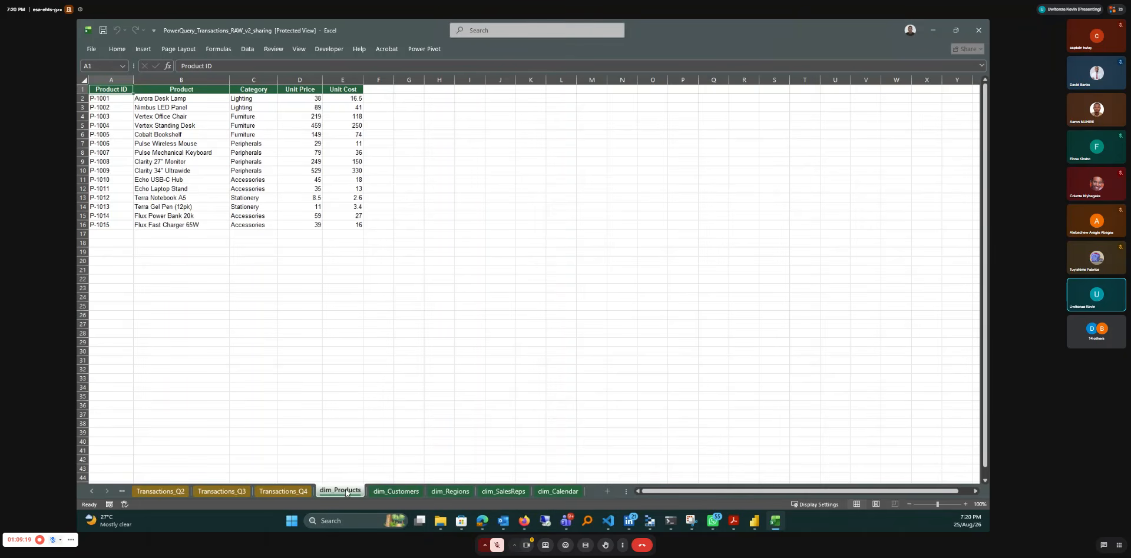
pyautogui.moveTo(163, 102); pyautogui.dragTo(183, 225)
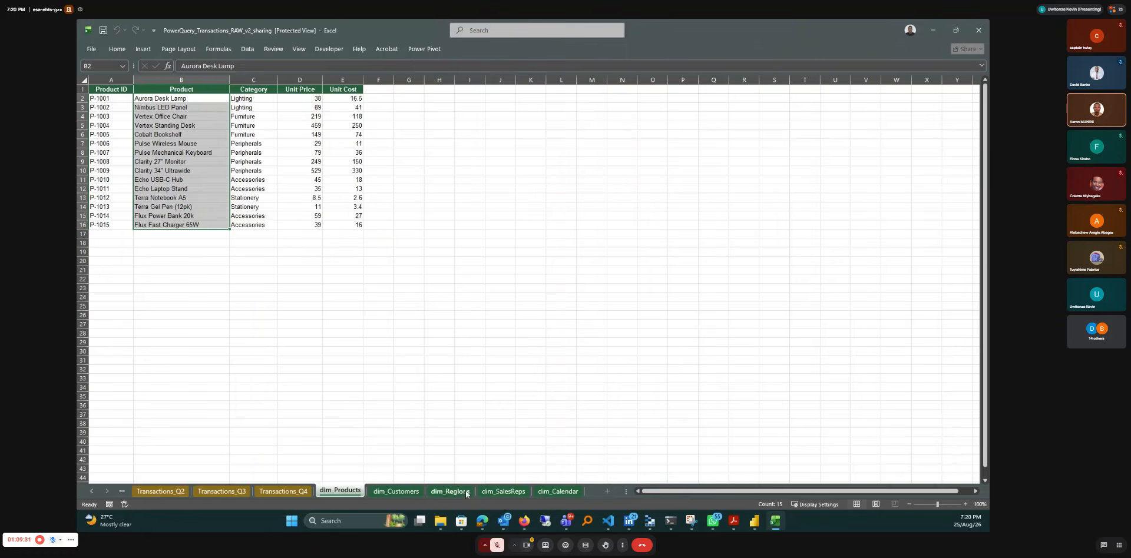
# Step: Review the dim_Customers, dim_Regions, dim_SalesReps and dim_Calendar sheets, going through the calendar's date rows
pyautogui.click(393, 495)
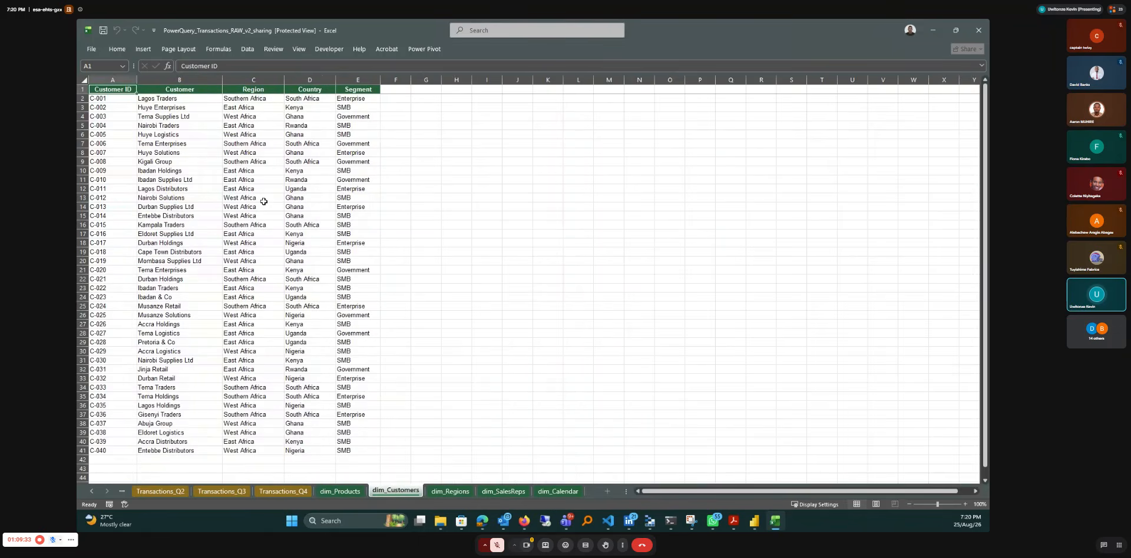
pyautogui.scroll(1, 263, 201)
pyautogui.click(451, 495)
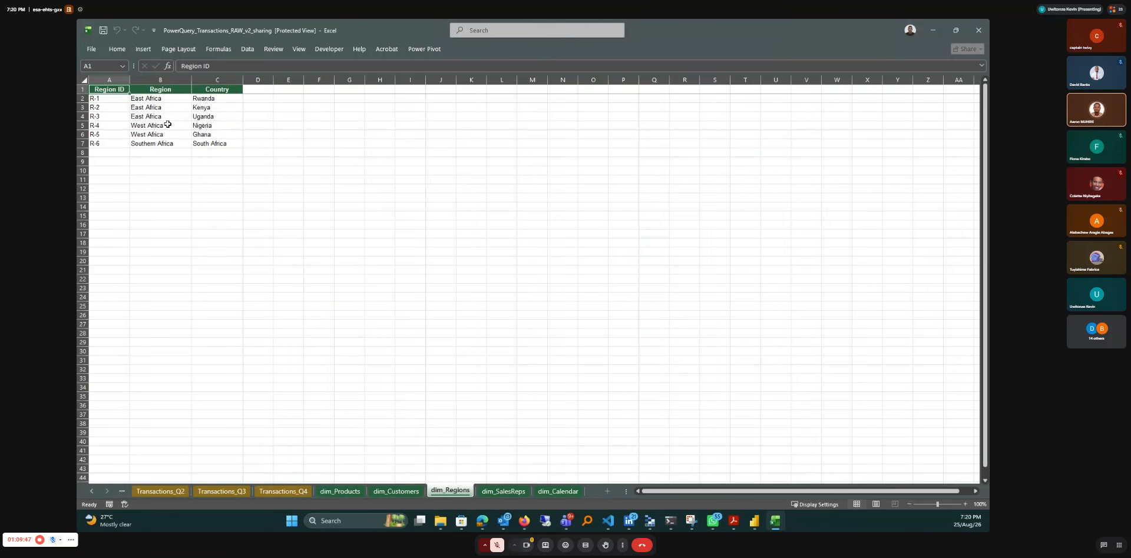
pyautogui.click(506, 493)
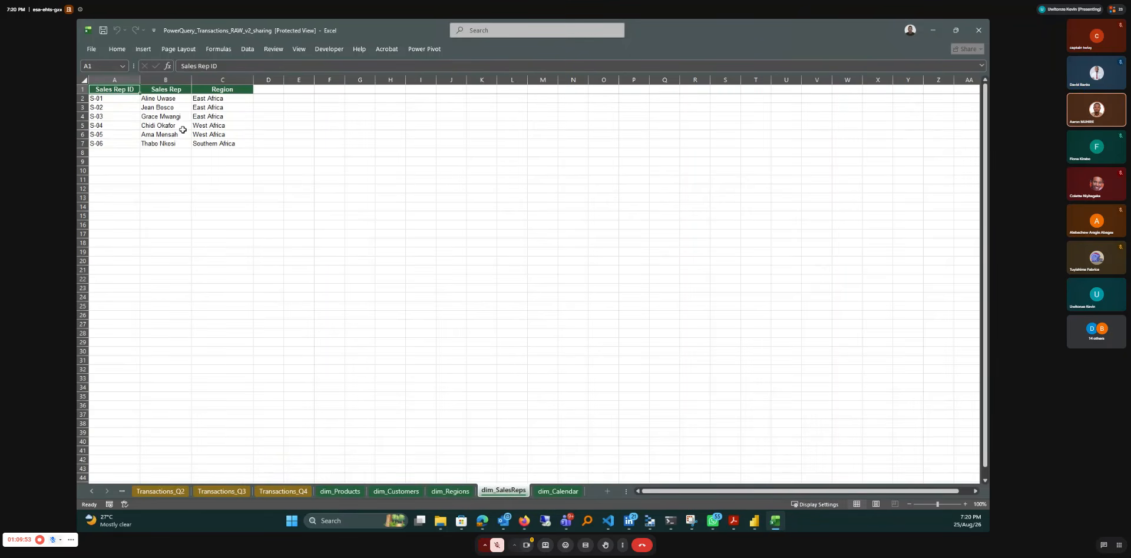
pyautogui.click(558, 491)
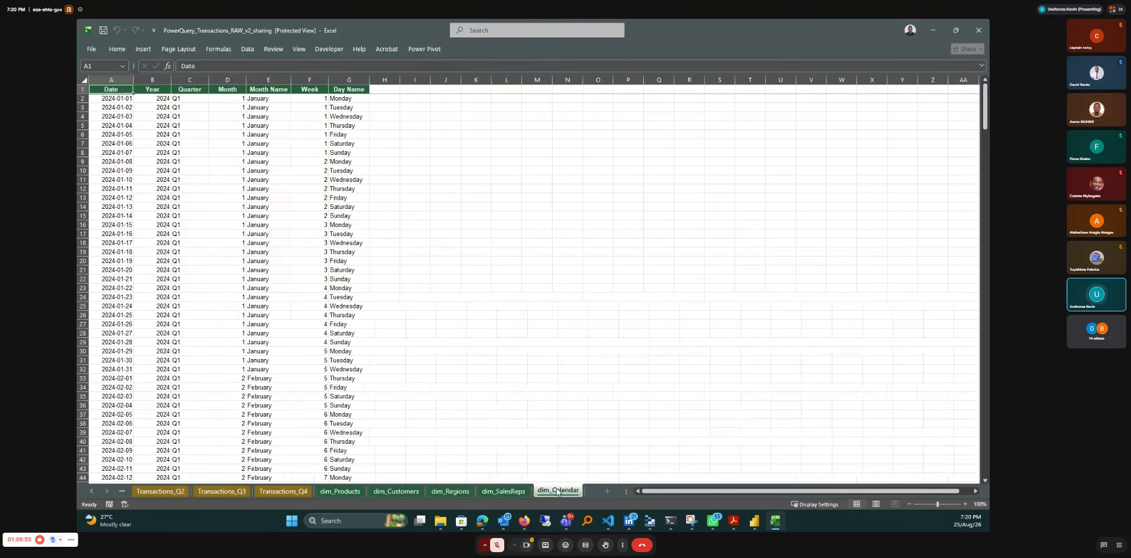
pyautogui.scroll(-14, 227, 217)
pyautogui.scroll(-18, 216, 210)
pyautogui.scroll(6, 216, 211)
pyautogui.scroll(20, 216, 210)
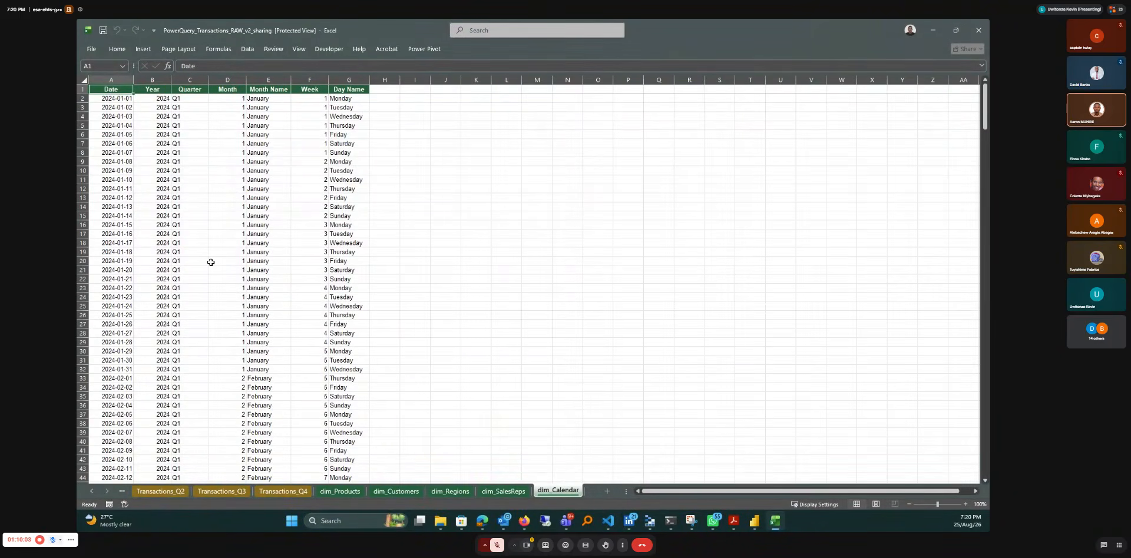
# Step: Review the raw order rows on Transactions_Q2 down to the end of the data, and open Transactions_Q3
pyautogui.click(161, 491)
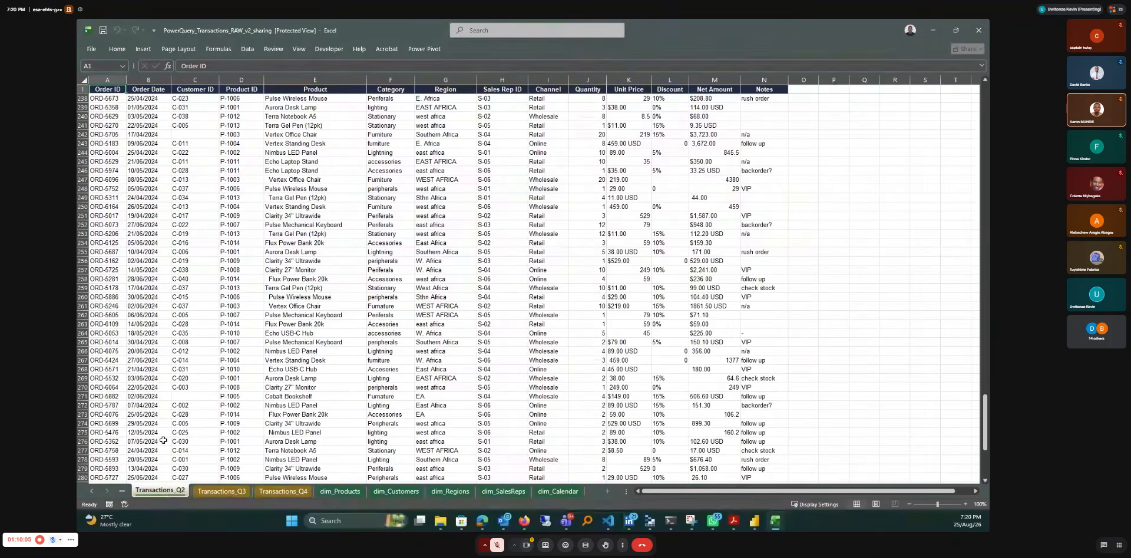
pyautogui.scroll(-14, 172, 268)
pyautogui.scroll(20, 173, 267)
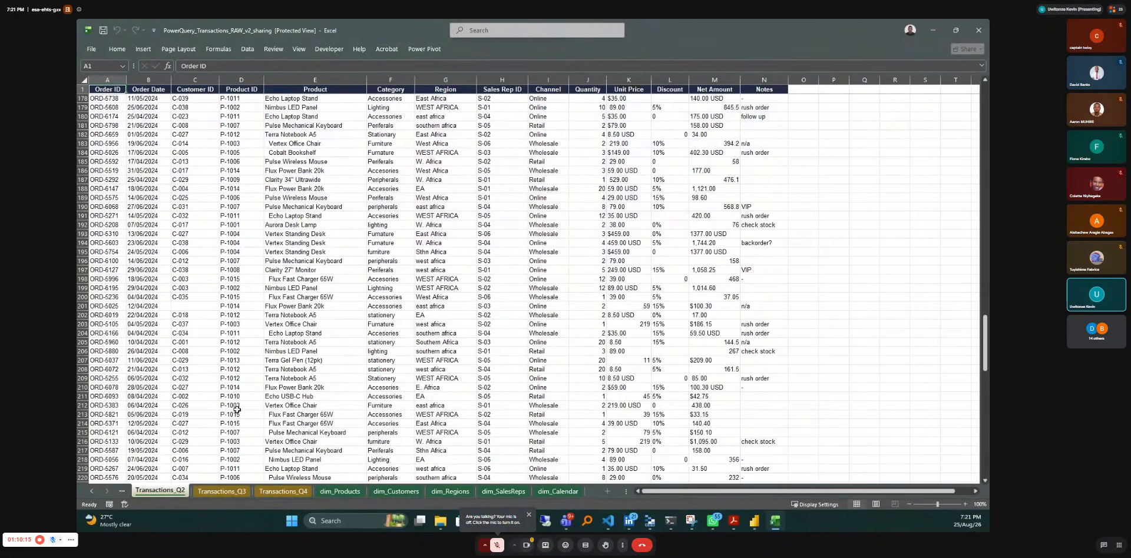
pyautogui.scroll(-3, 237, 410)
pyautogui.scroll(-20, 237, 409)
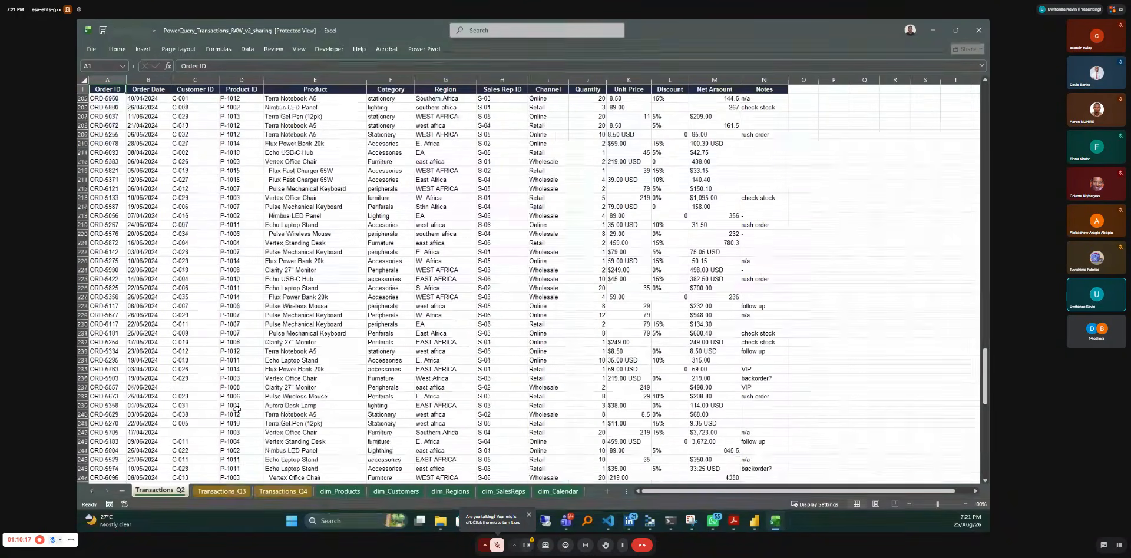
pyautogui.scroll(-7, 237, 409)
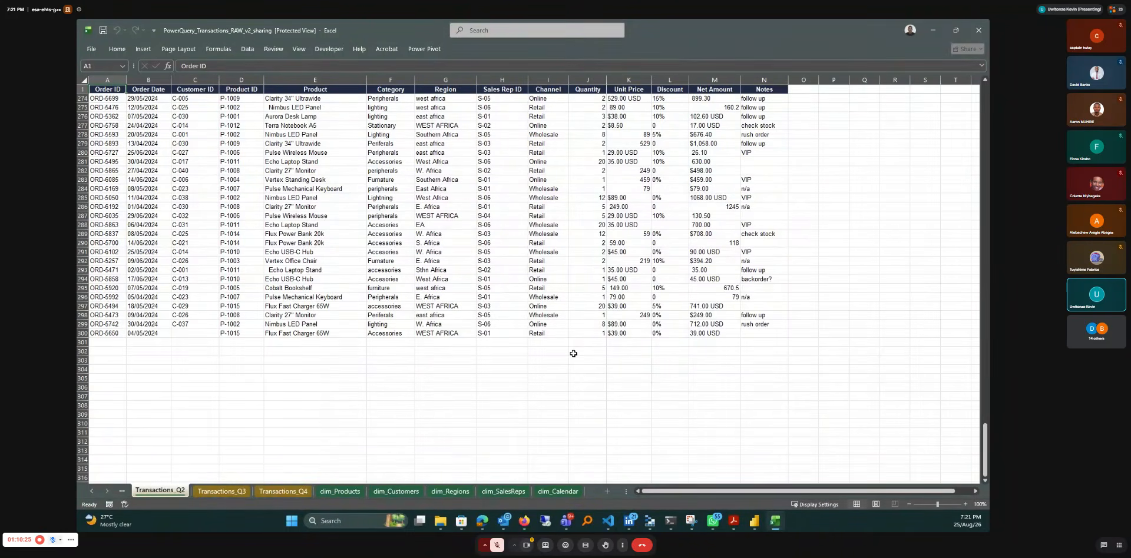
pyautogui.click(212, 494)
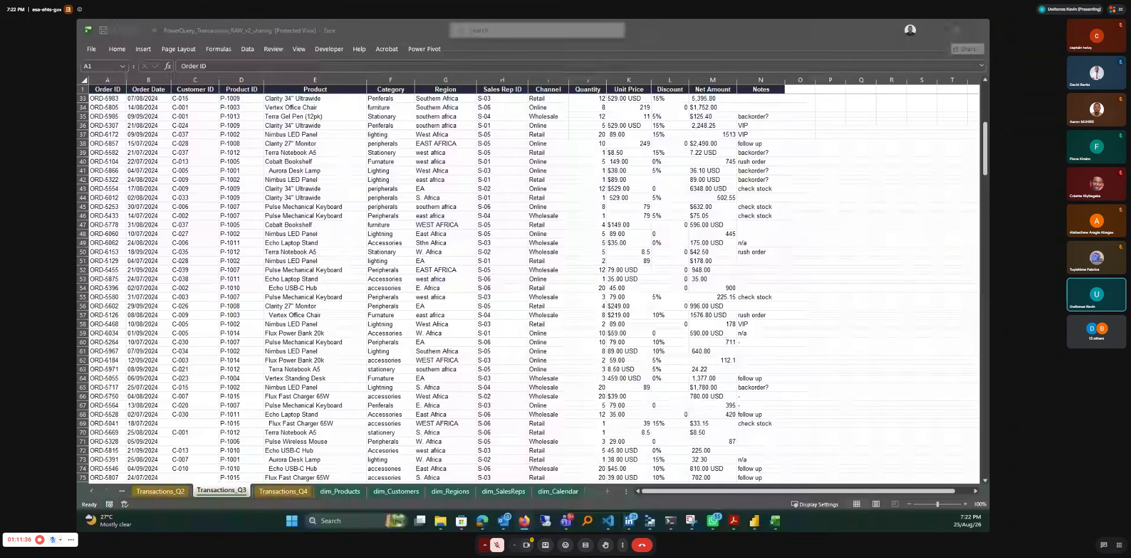
# Step: Examine how regions map to countries on dim_Regions, selecting the region and country values and finishing with C2:C7
pyautogui.click(450, 491)
pyautogui.moveTo(147, 98); pyautogui.dragTo(179, 142)
pyautogui.moveTo(202, 98); pyautogui.dragTo(229, 155)
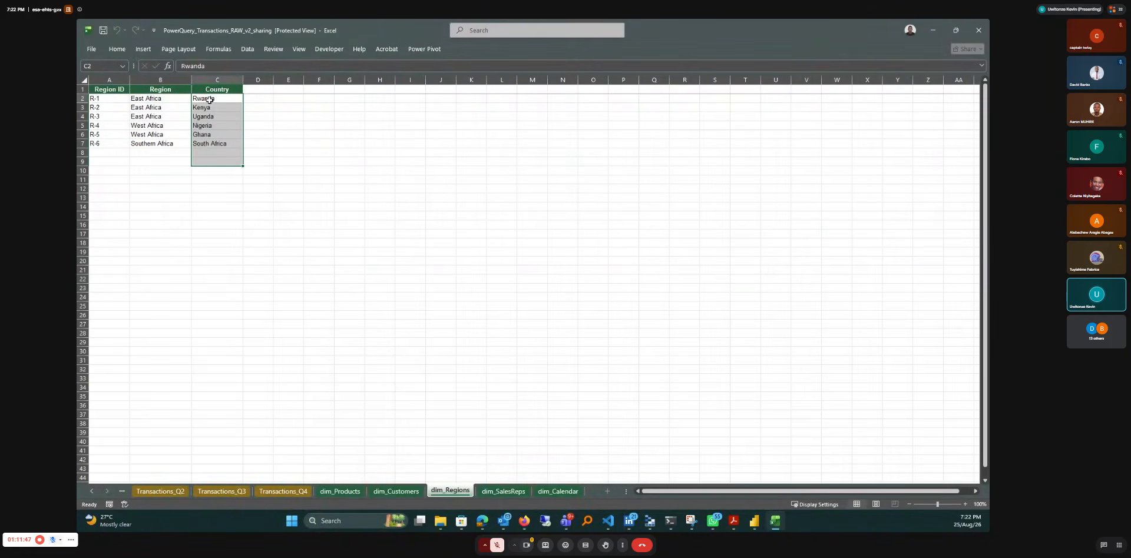
pyautogui.click(209, 100)
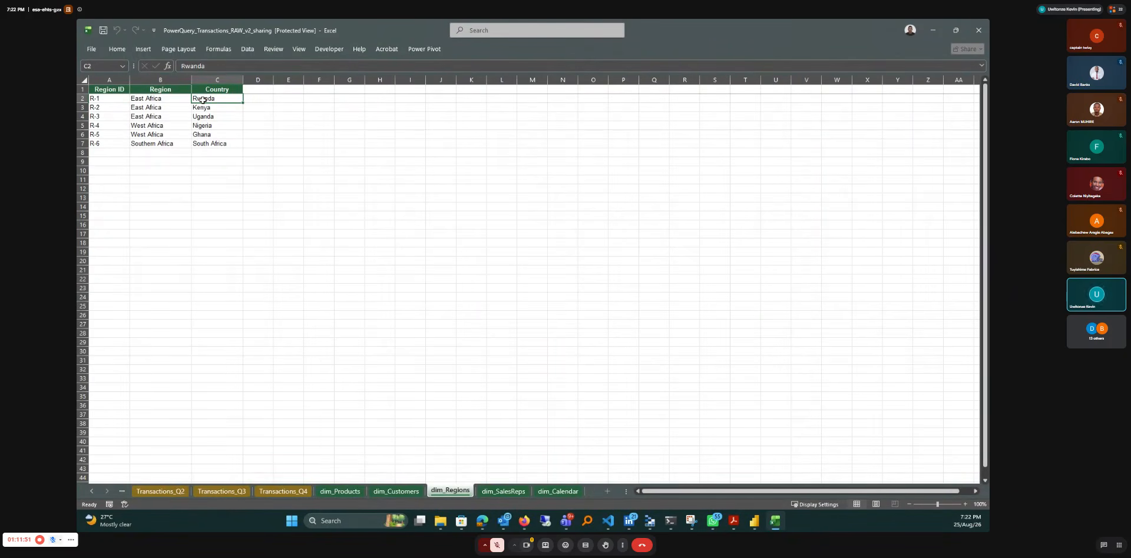
pyautogui.click(206, 107)
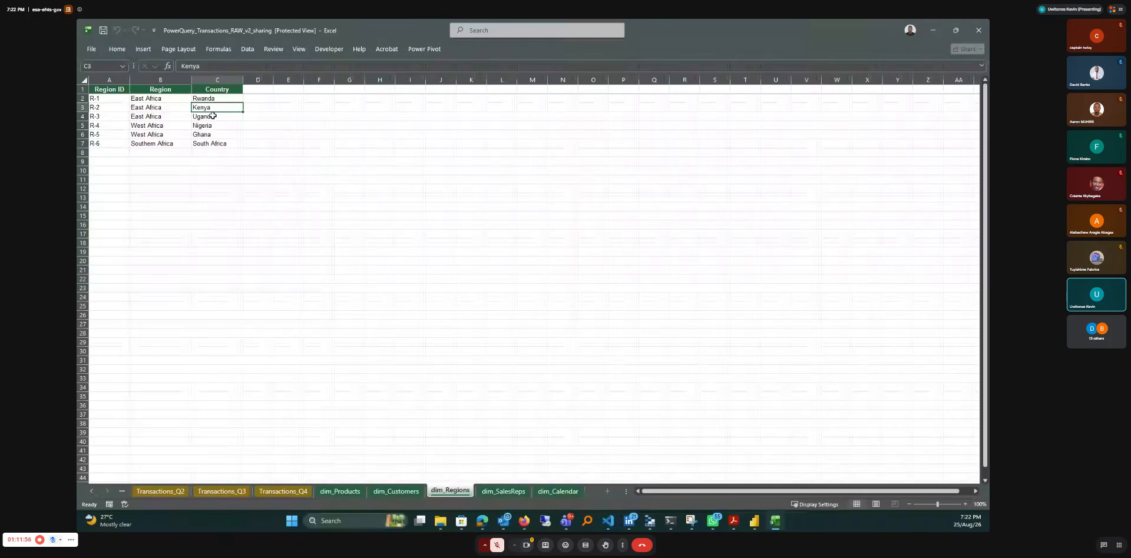
pyautogui.click(213, 116)
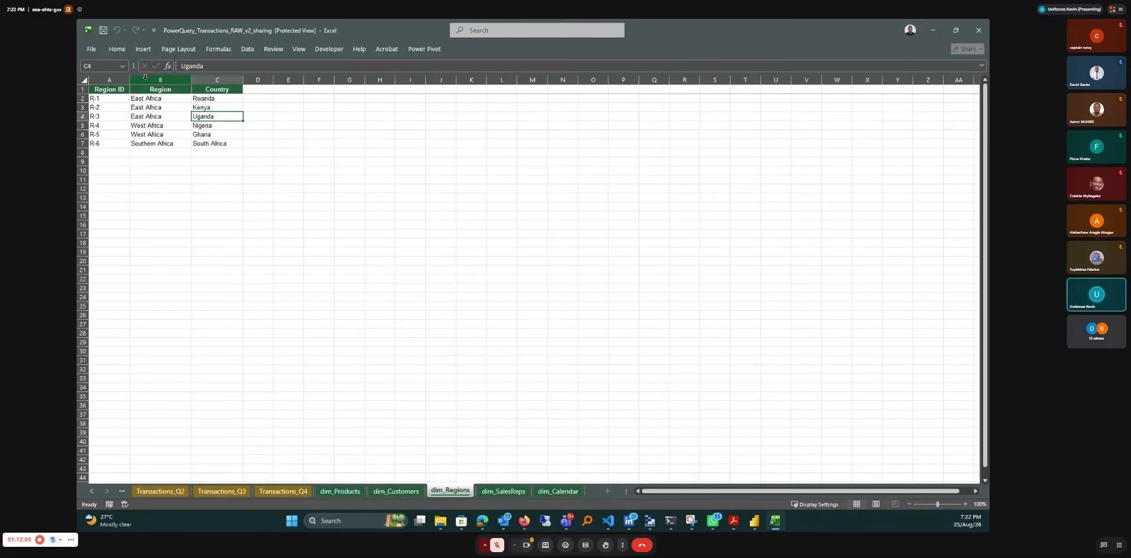
pyautogui.moveTo(149, 99); pyautogui.dragTo(204, 154)
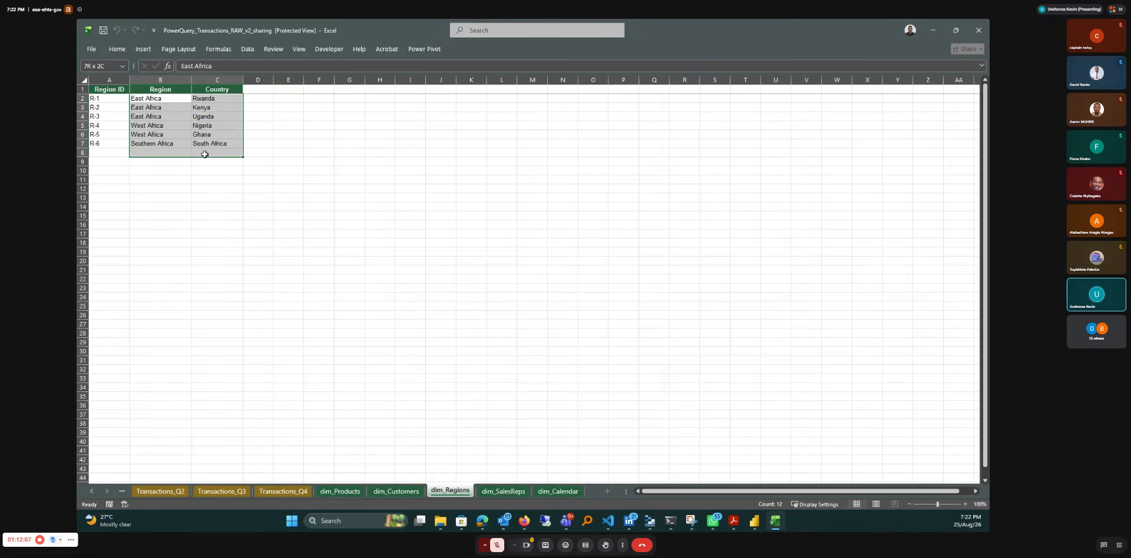
pyautogui.moveTo(213, 98); pyautogui.dragTo(217, 144)
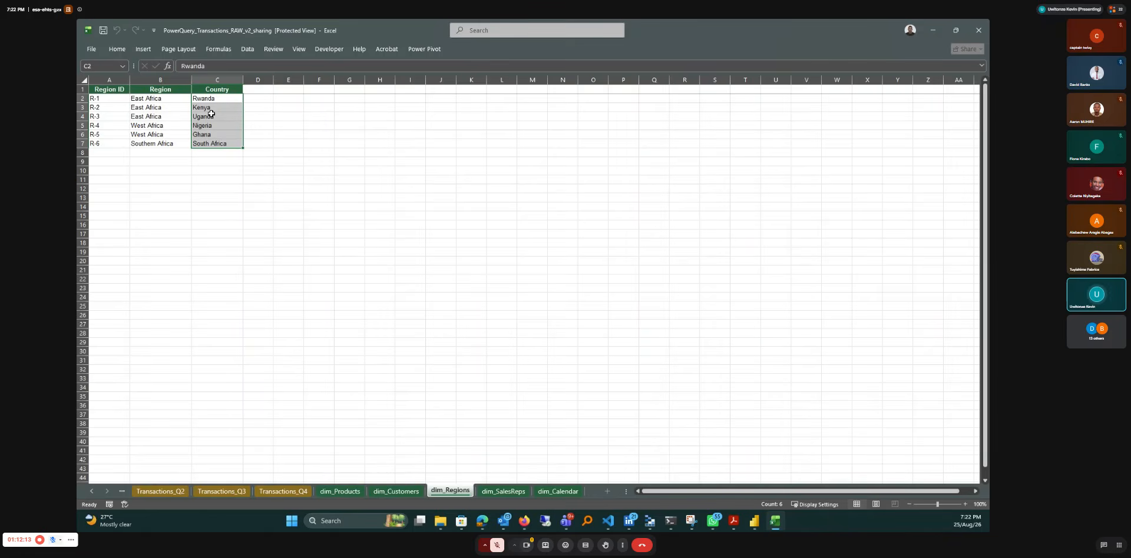
# Step: Return to Transactions_Q2, select the empty customer ID in C300, and look through the order rows from first to last
pyautogui.click(157, 490)
pyautogui.click(181, 333)
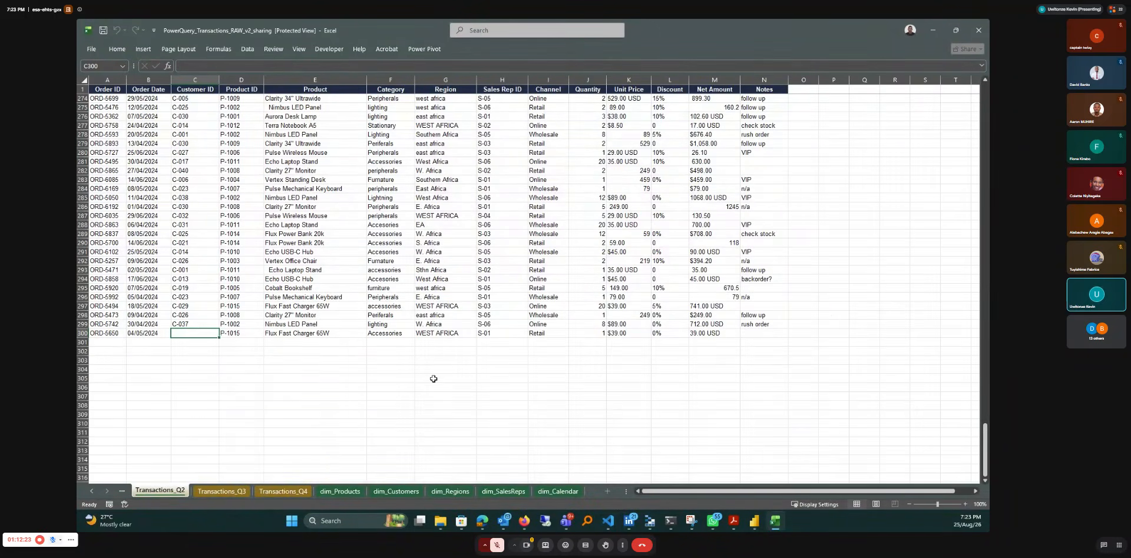
pyautogui.scroll(16, 176, 377)
pyautogui.scroll(20, 154, 374)
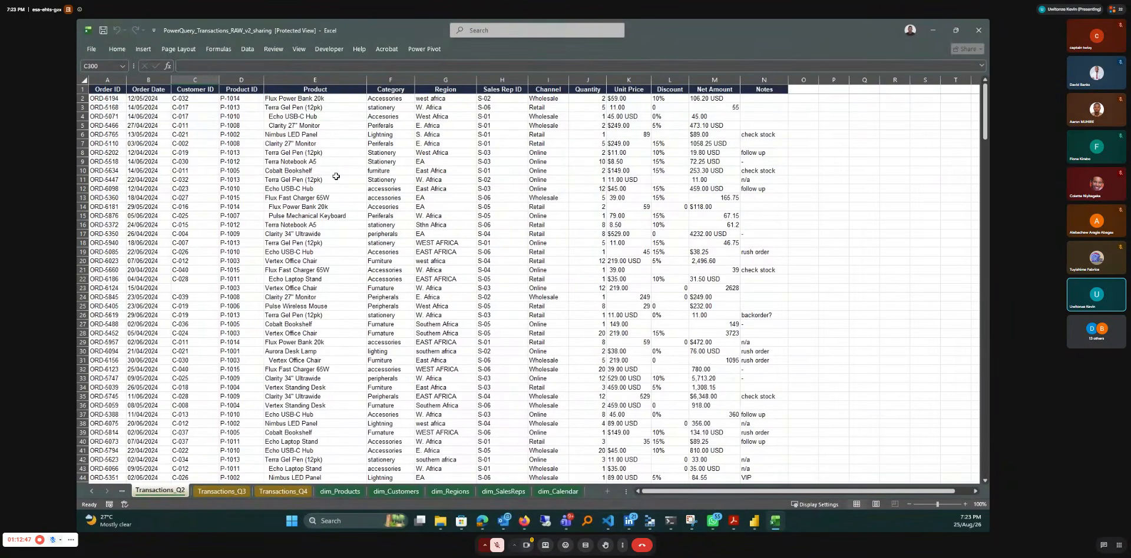
pyautogui.scroll(-17, 337, 179)
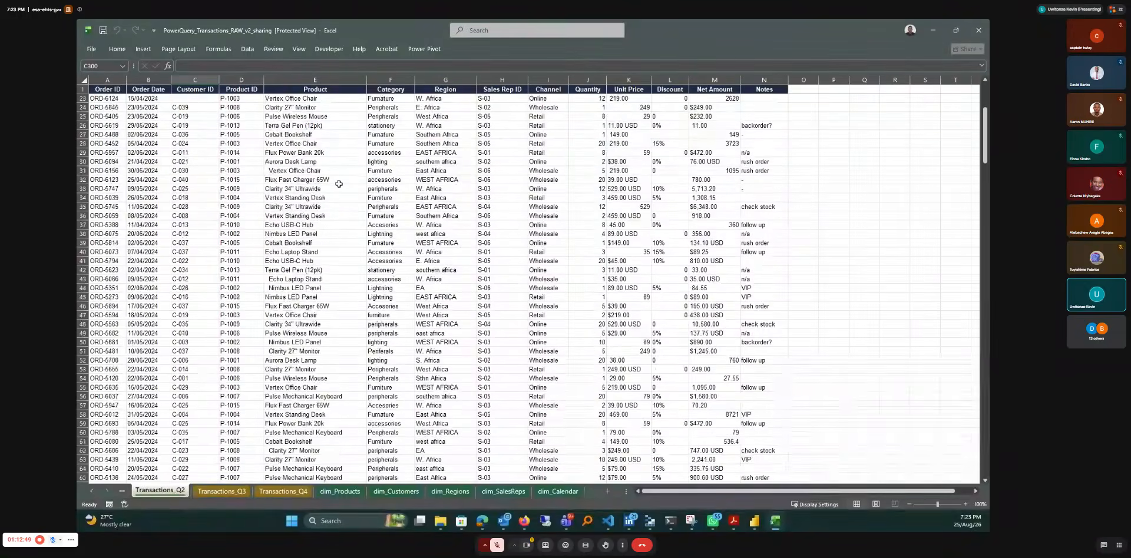
pyautogui.scroll(-20, 339, 184)
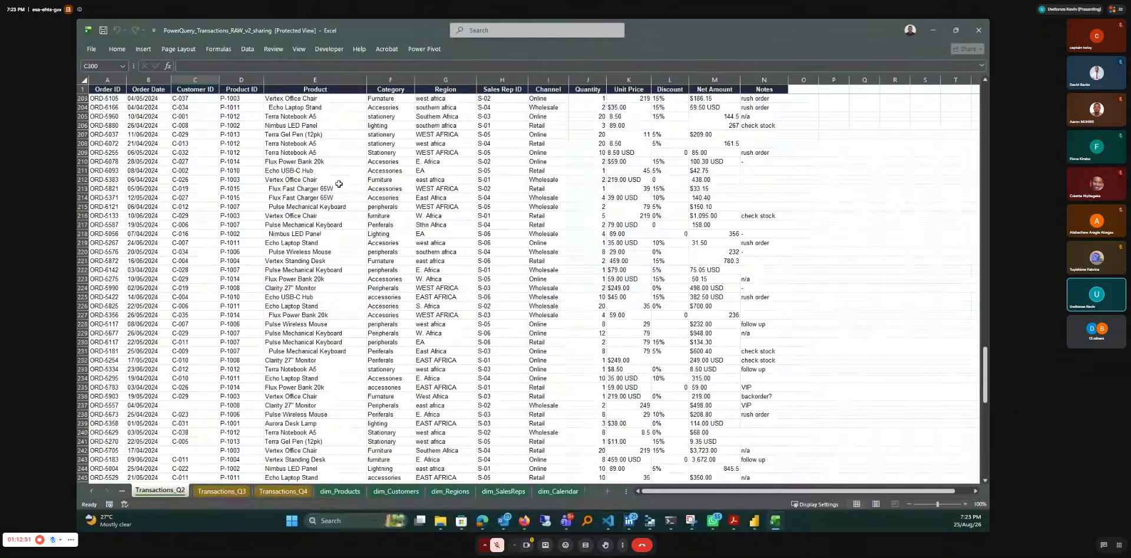
pyautogui.scroll(9, 339, 183)
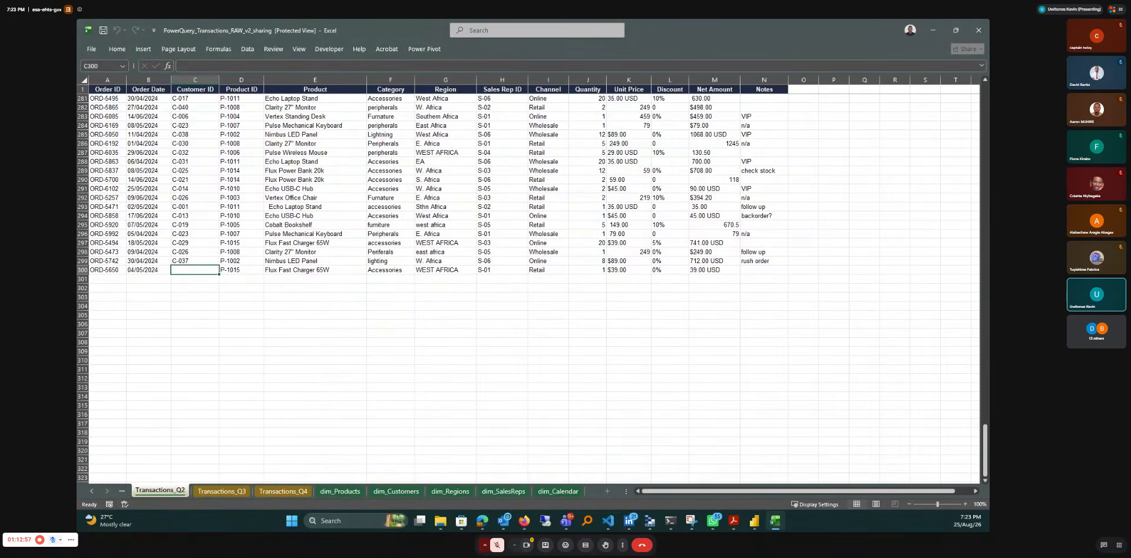
pyautogui.hotkey('alt', 'Tab')
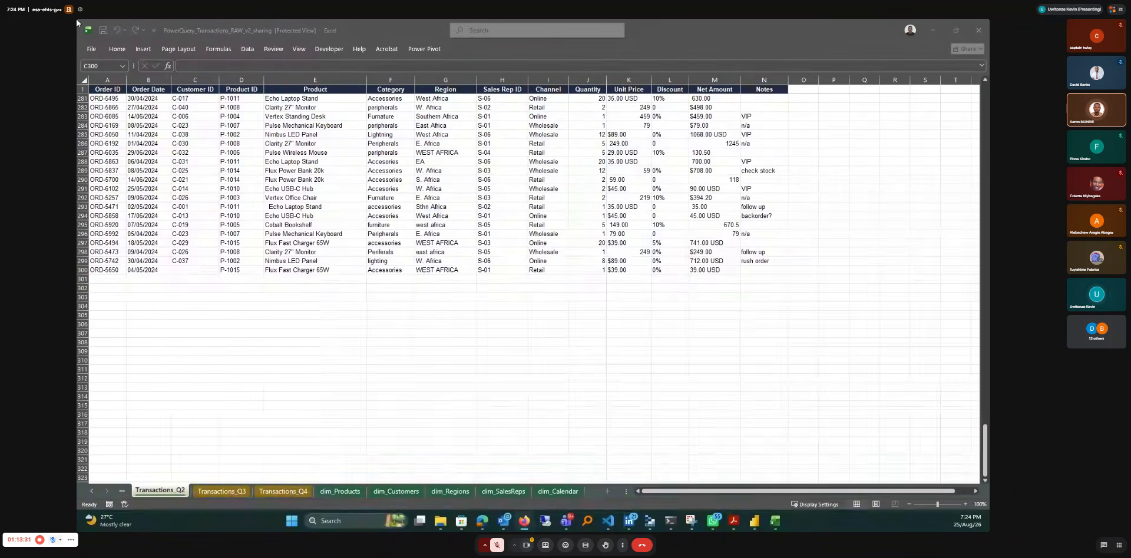
# Step: Show the product list on dim_Products and clear its highlighted names by selecting the empty cell F34
pyautogui.click(334, 494)
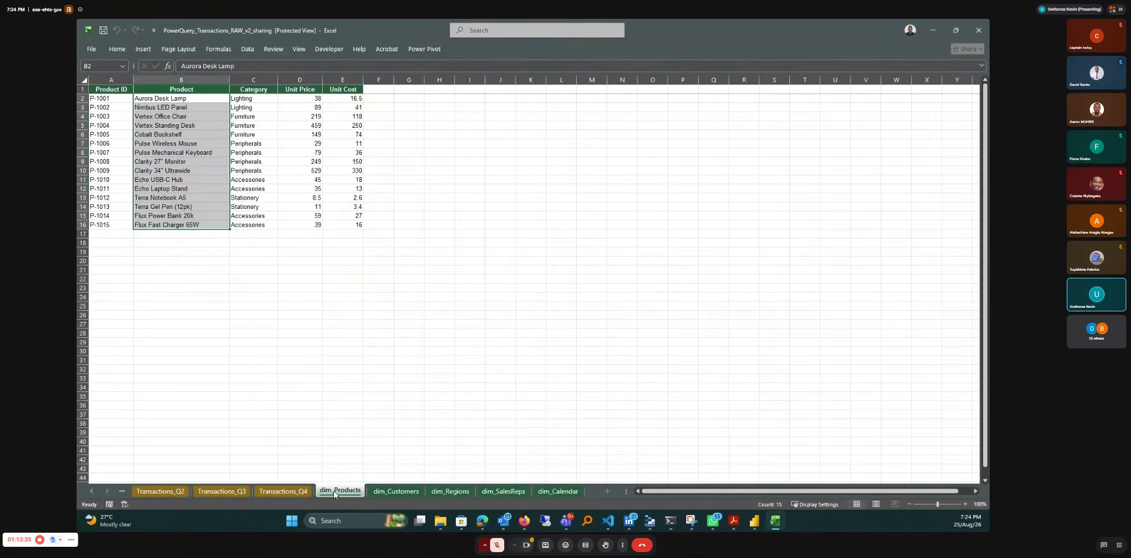
pyautogui.click(378, 387)
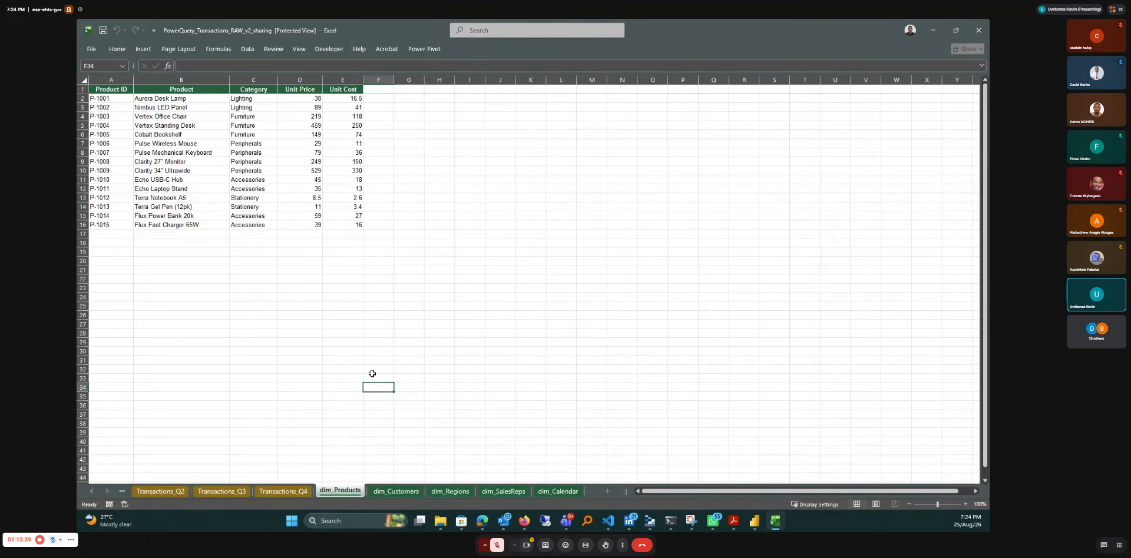
pyautogui.hotkey('alt', 'Tab')
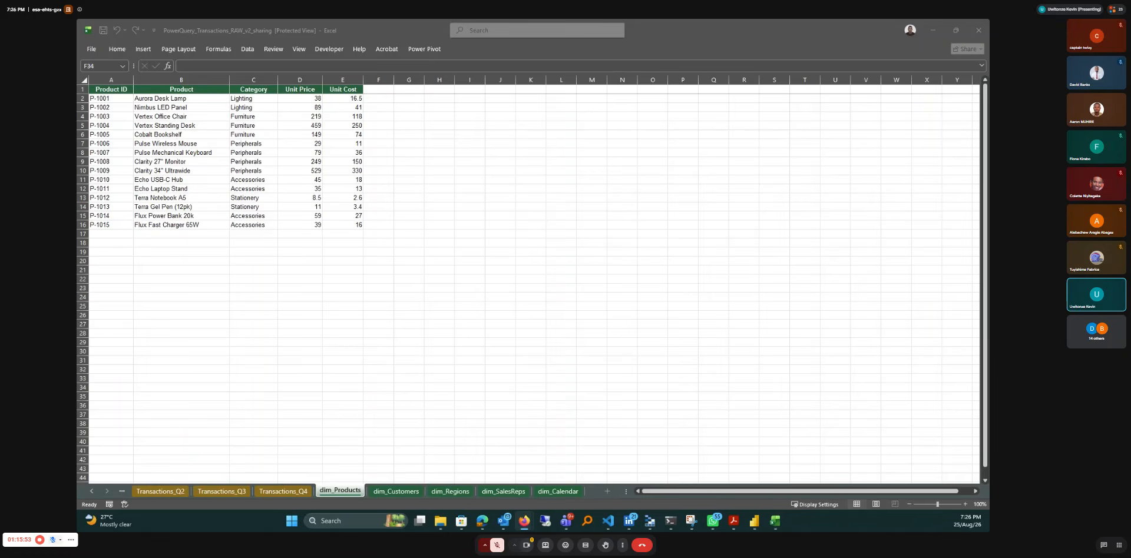
# Step: Go through the Transactions_Q2 rows again, examining the inconsistent category, region, unit price and net amount entries
pyautogui.click(160, 491)
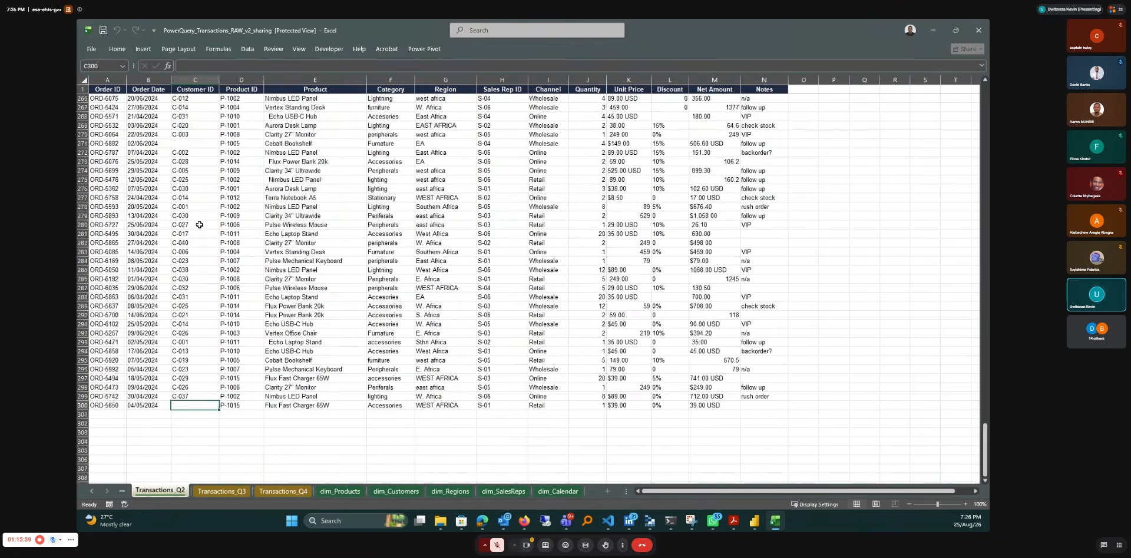
pyautogui.scroll(20, 198, 223)
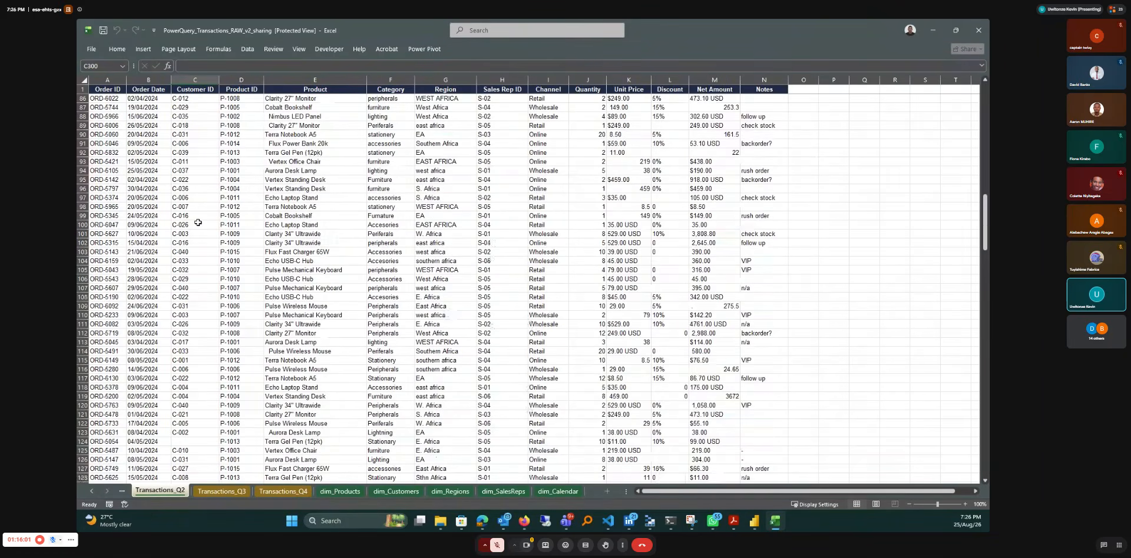
pyautogui.scroll(11, 198, 224)
pyautogui.scroll(-20, 198, 224)
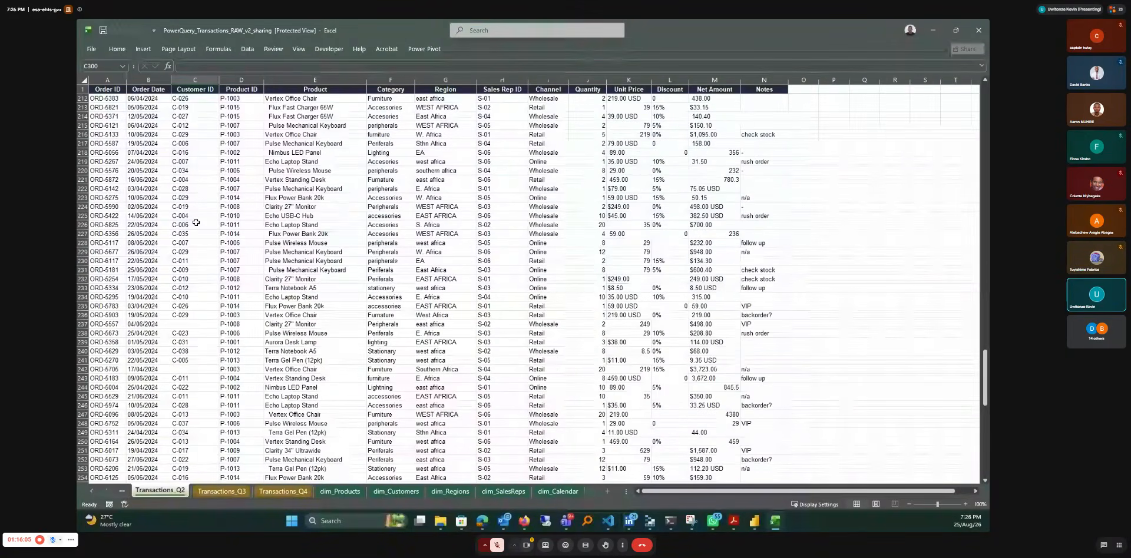
pyautogui.scroll(-20, 197, 229)
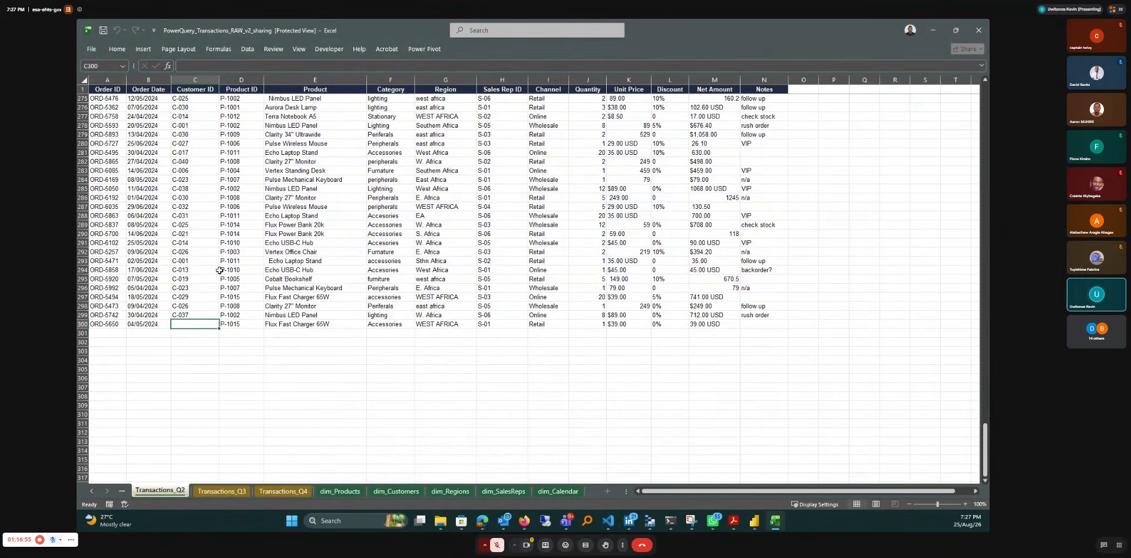
pyautogui.scroll(20, 219, 271)
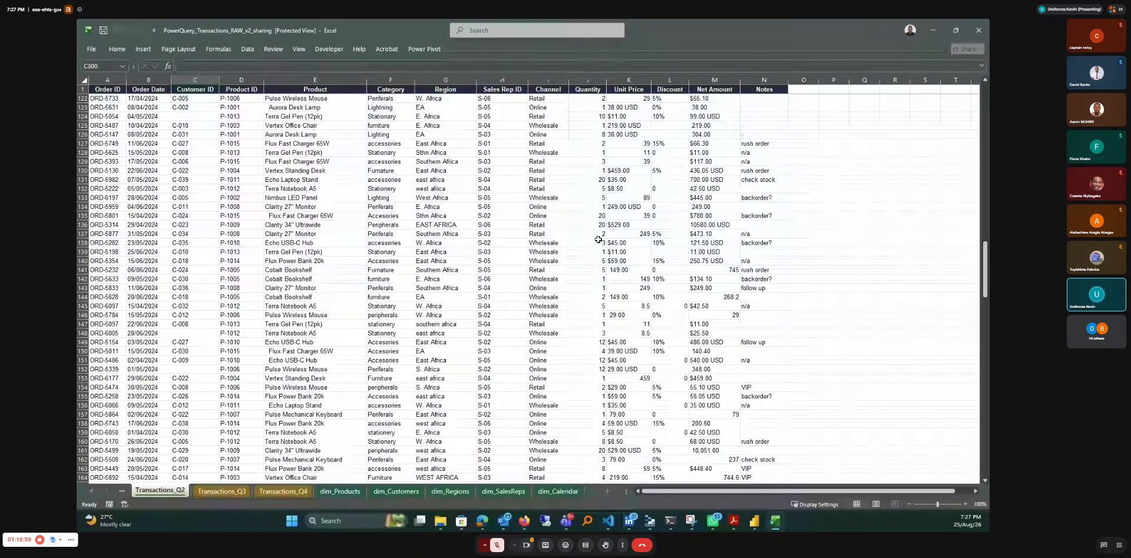
pyautogui.scroll(16, 399, 262)
pyautogui.scroll(20, 399, 261)
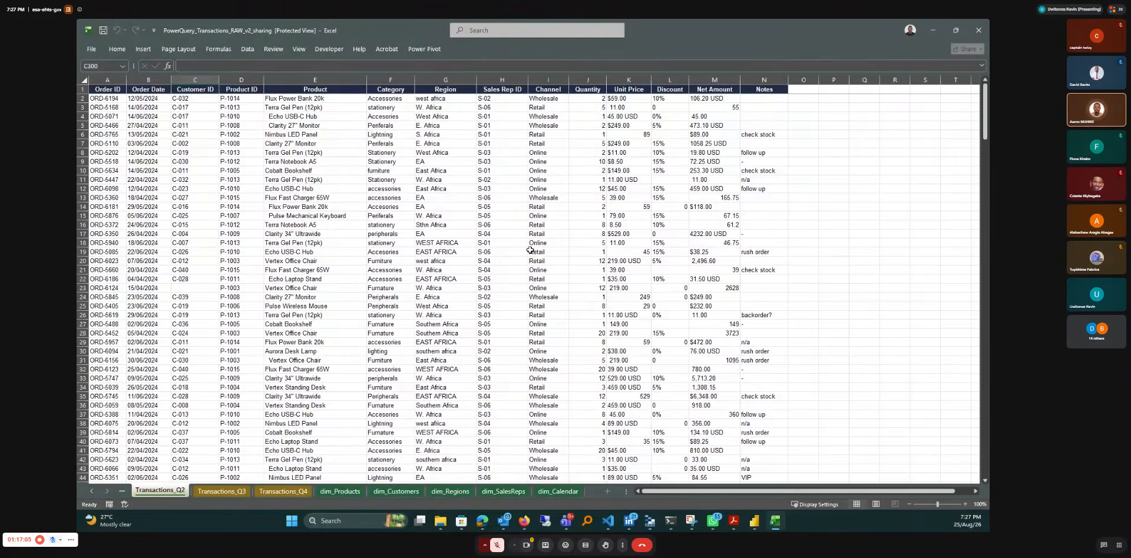
pyautogui.scroll(-9, 422, 288)
pyautogui.scroll(-20, 421, 288)
pyautogui.scroll(20, 422, 267)
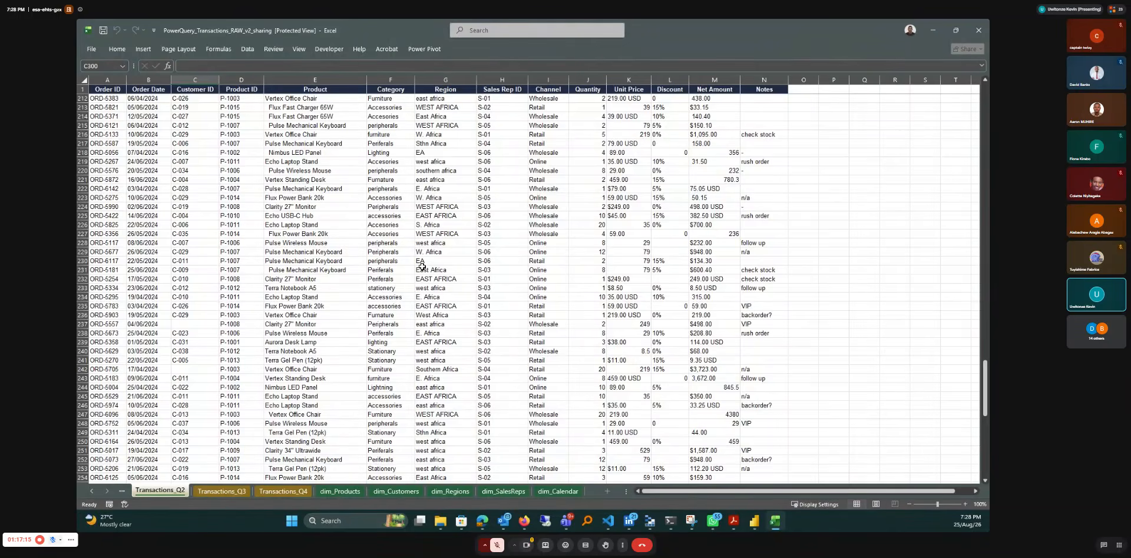
pyautogui.scroll(20, 423, 267)
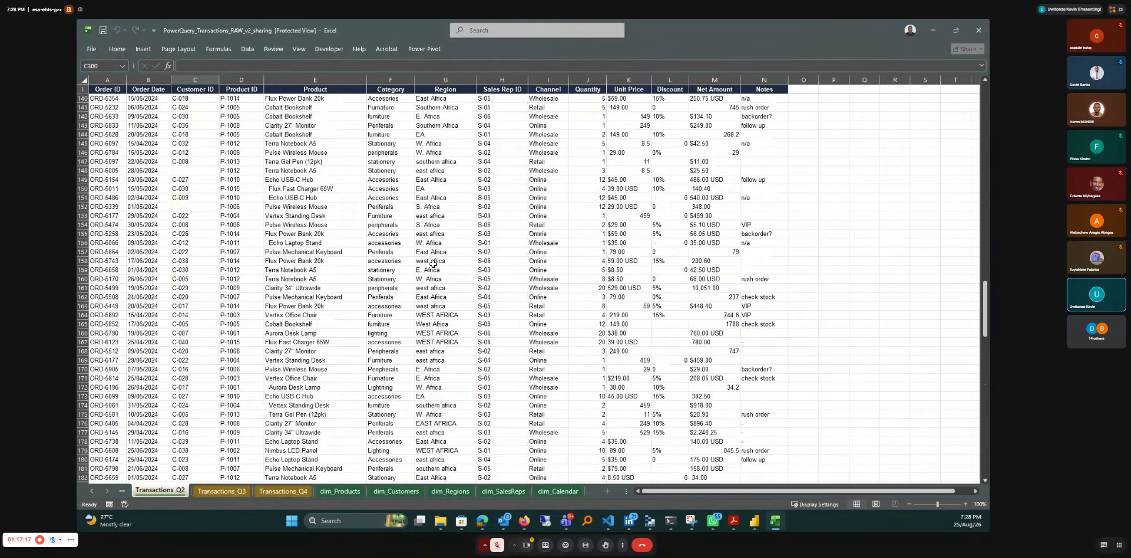
pyautogui.scroll(2, 433, 263)
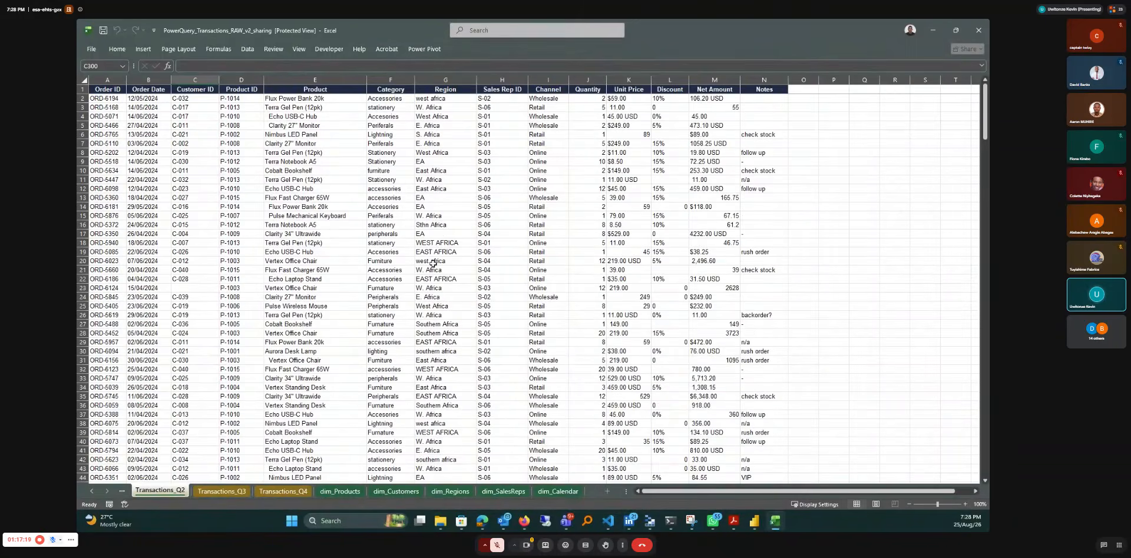
pyautogui.scroll(-20, 433, 263)
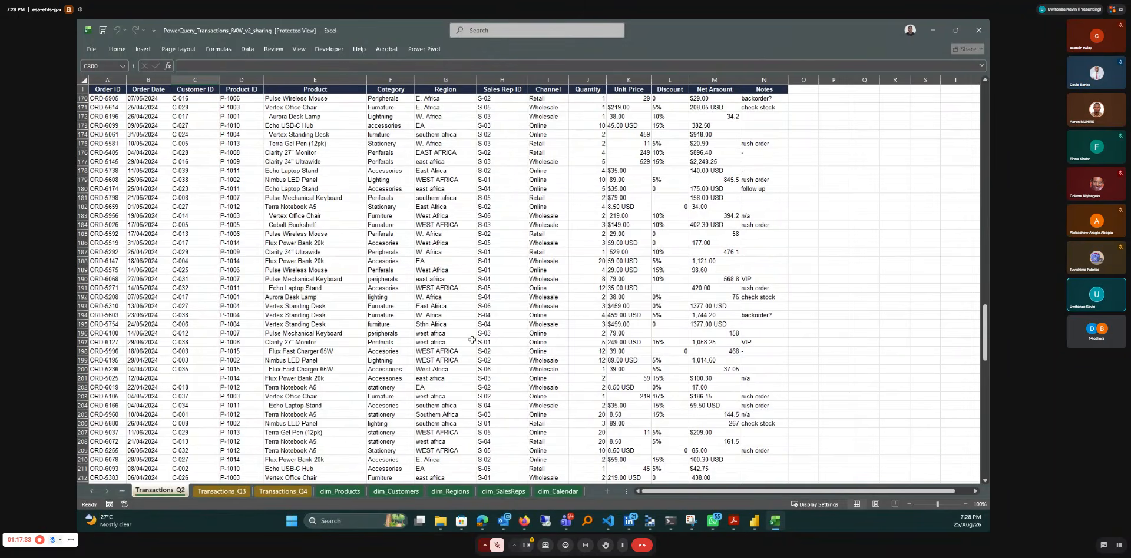
# Step: Revisit dim_Regions, select cell B3, and bring the workbook's first sheet tabs from READ ME onward into view
pyautogui.click(446, 490)
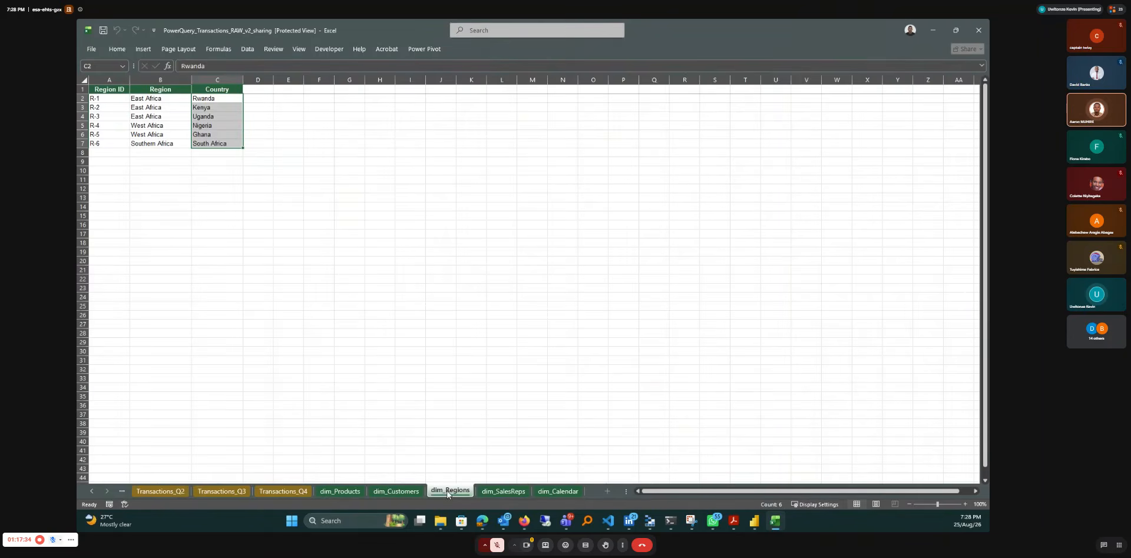
pyautogui.click(159, 107)
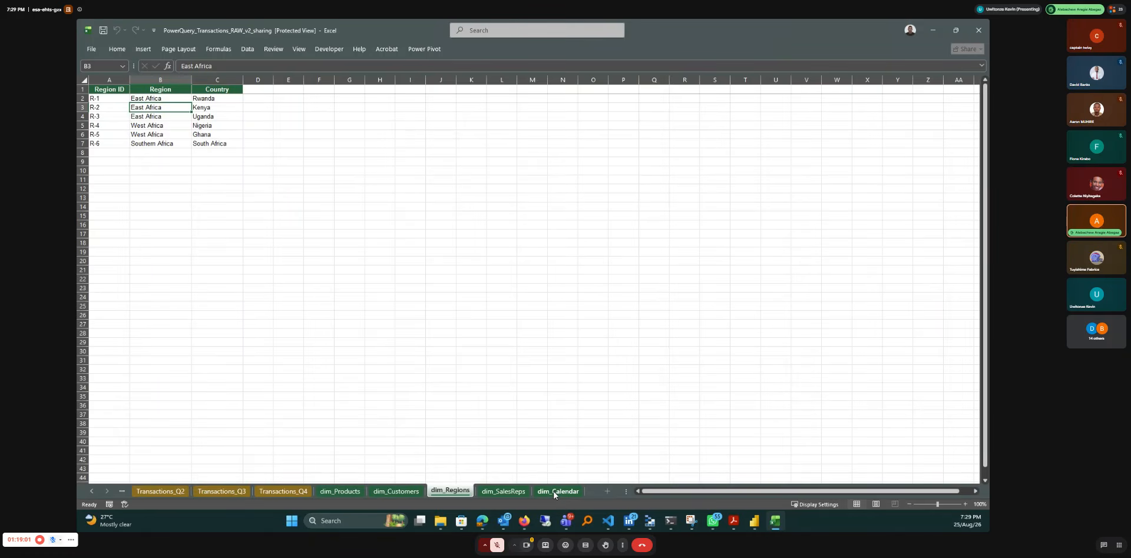
pyautogui.click(97, 490)
pyautogui.click(98, 491)
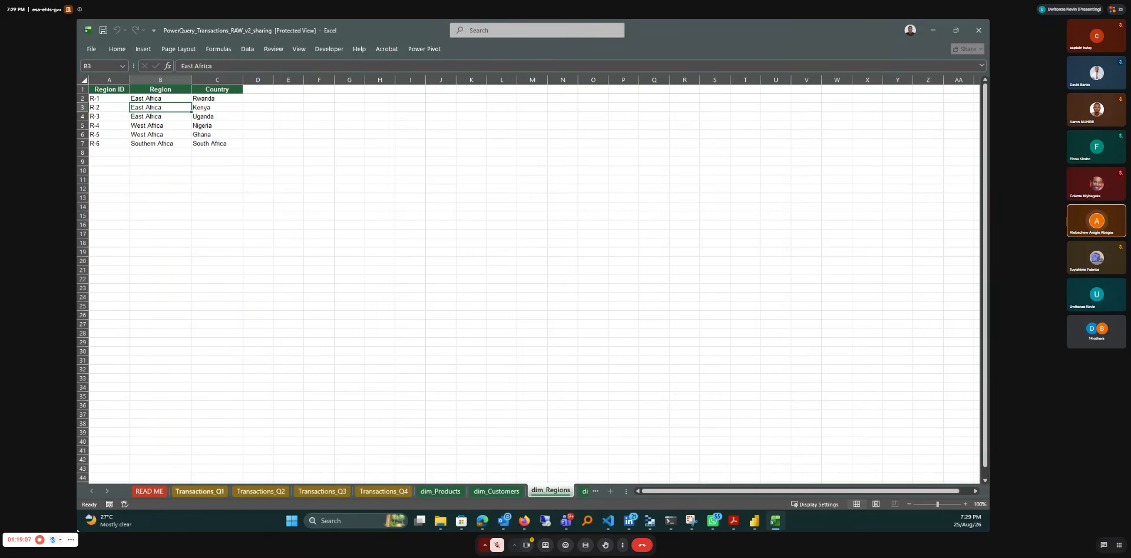
pyautogui.click(107, 492)
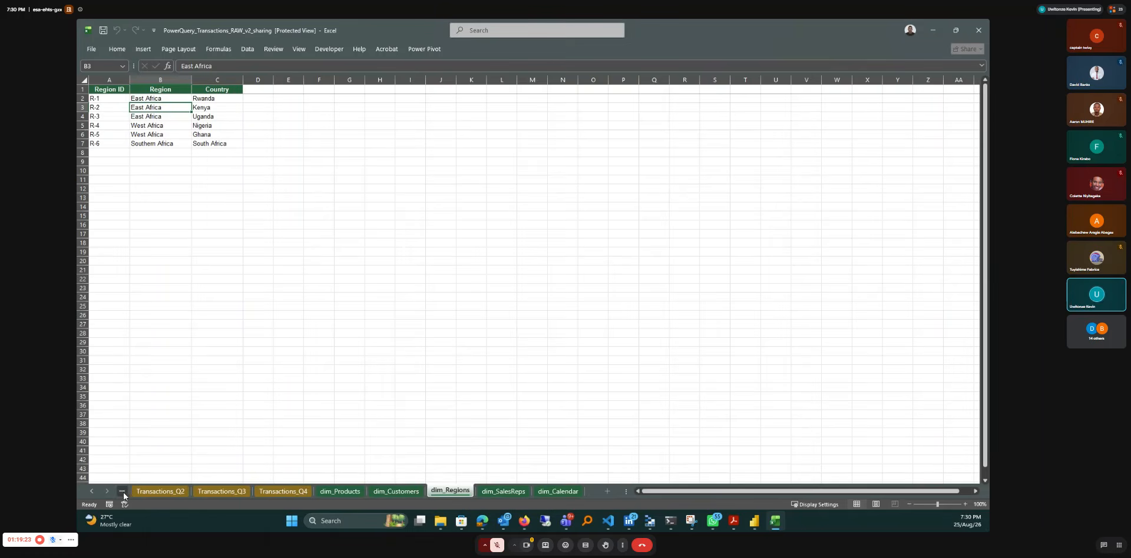
pyautogui.click(92, 491)
pyautogui.click(91, 492)
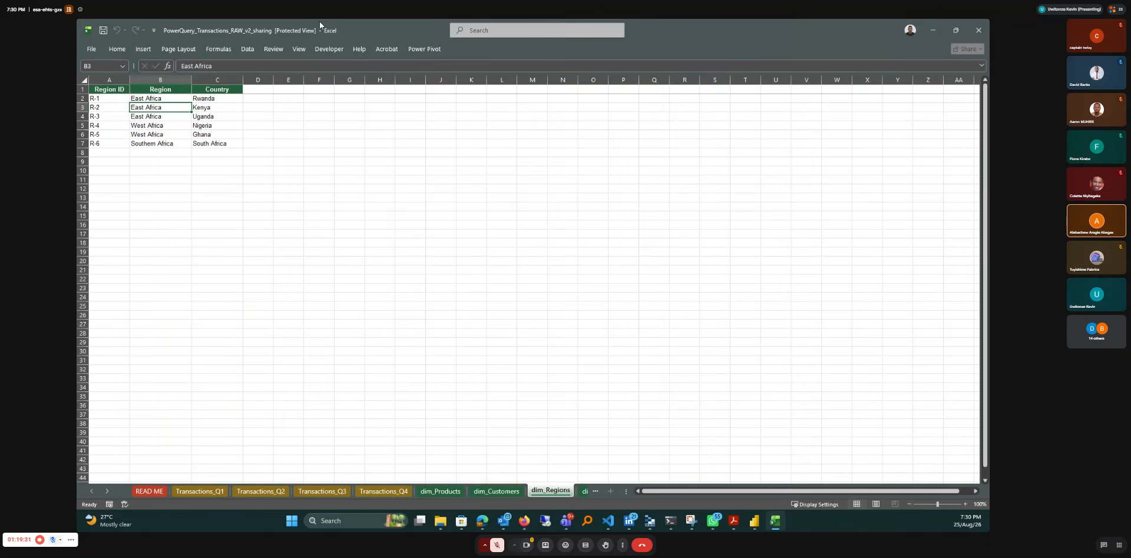
# Step: Switch to File Explorer and create a folder named POWER BI BOOTCAMP SESSION in Documents
pyautogui.click(928, 25)
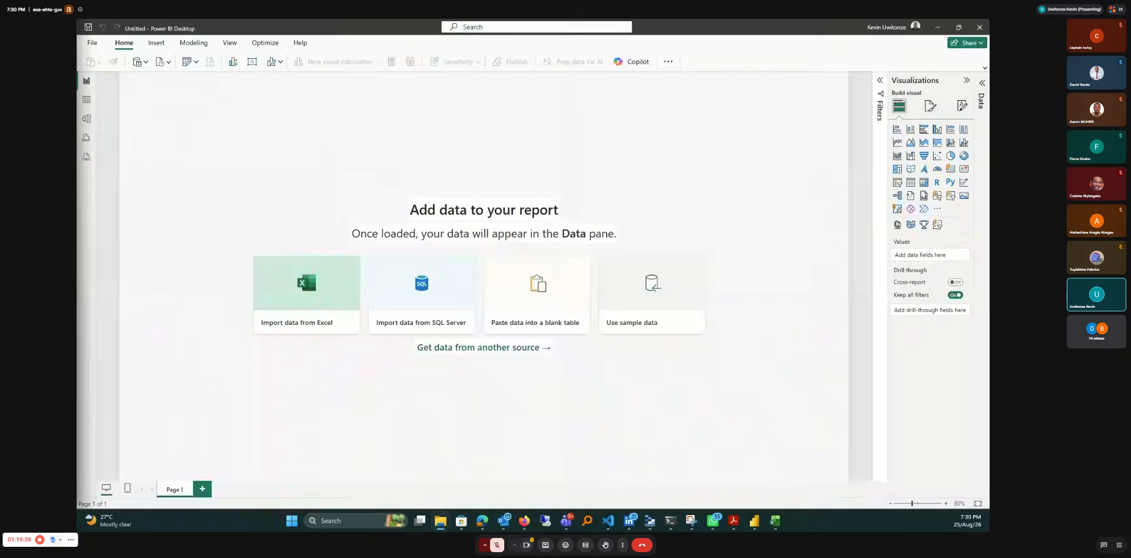
pyautogui.moveTo(78, 83); pyautogui.dragTo(672, 19)
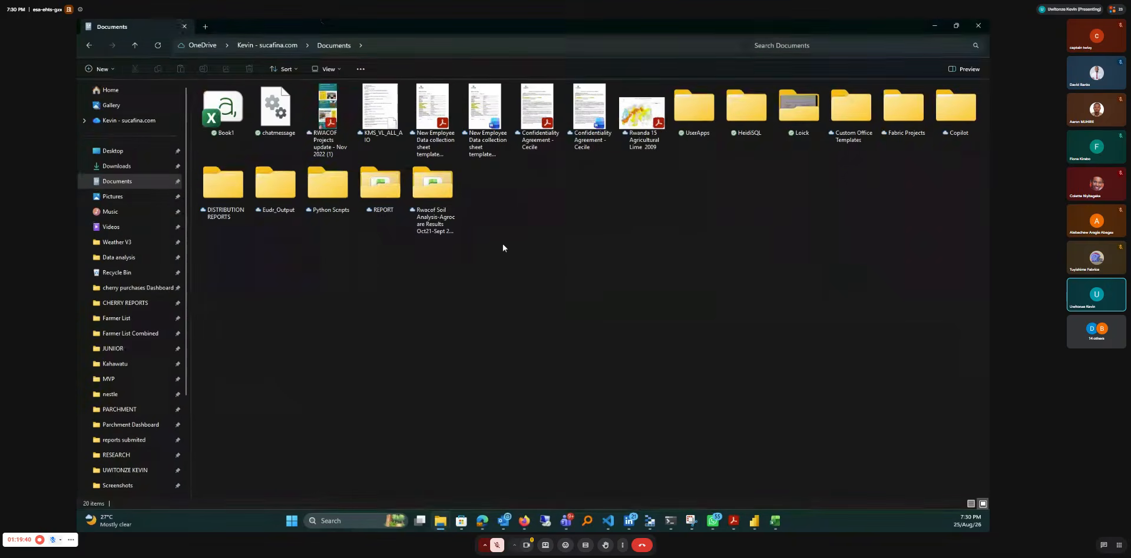
pyautogui.rightClick(555, 199)
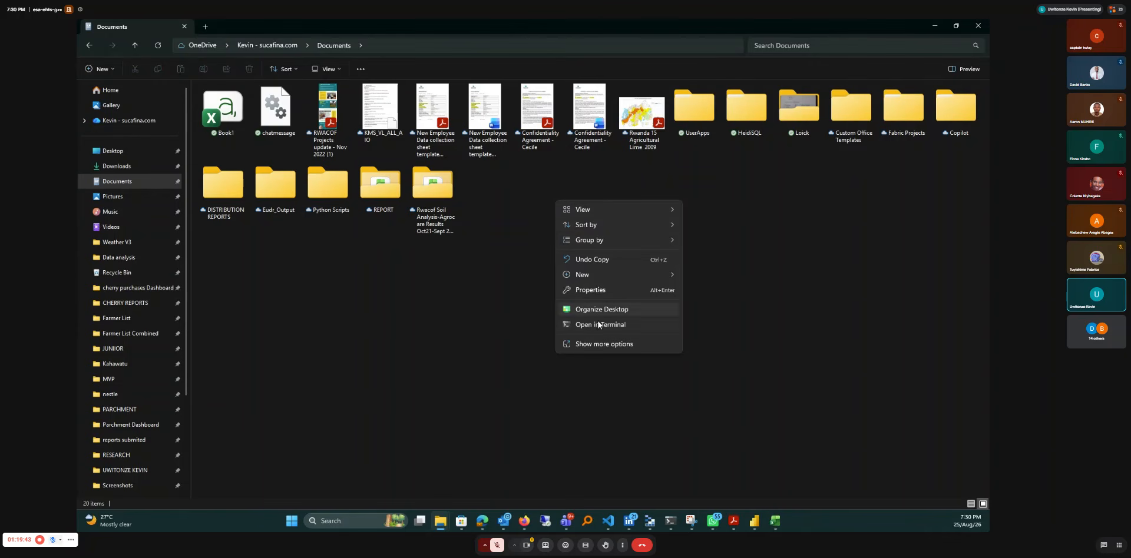
pyautogui.moveTo(613, 280)
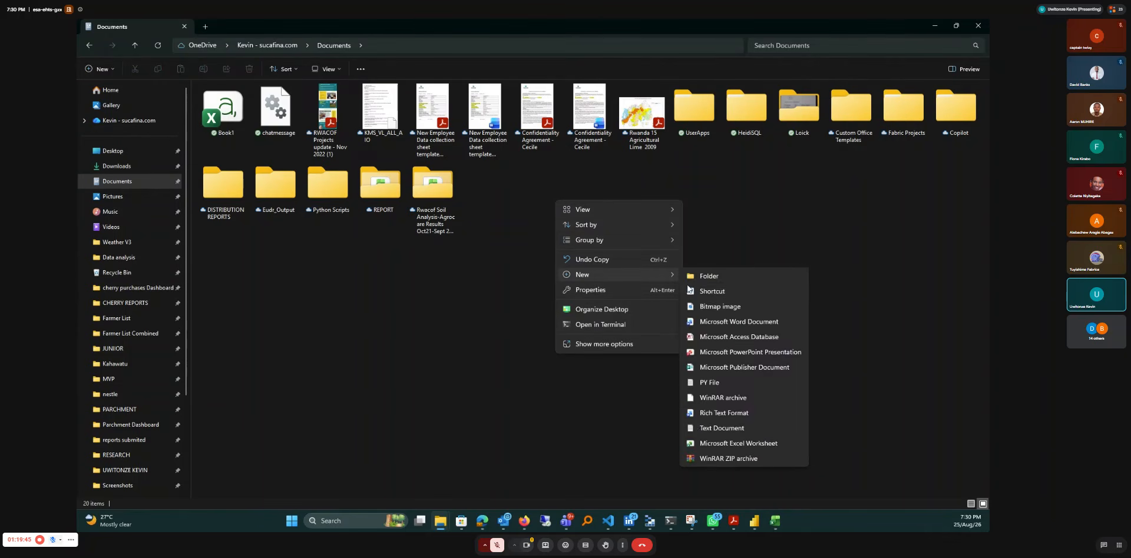
pyautogui.click(729, 277)
pyautogui.press('BackSpace')
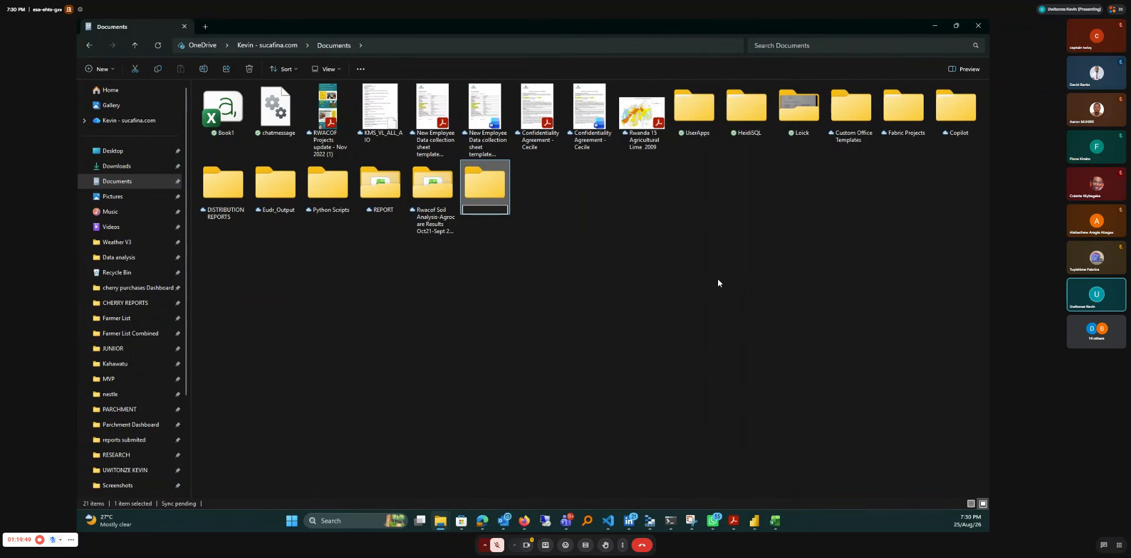
pyautogui.write('POWER BI BOOTCAMP SESSION')
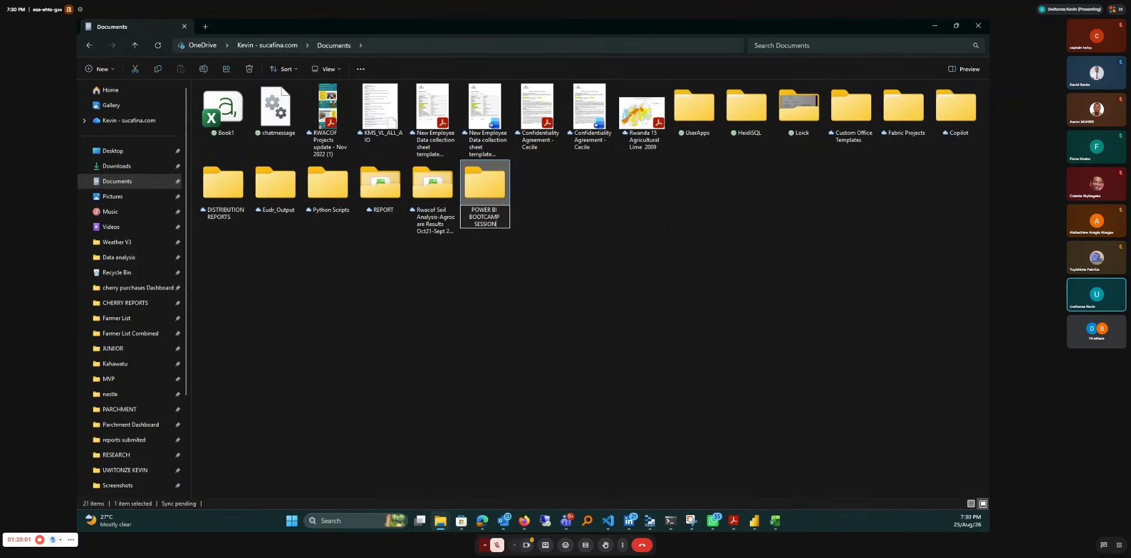
pyautogui.press('Return')
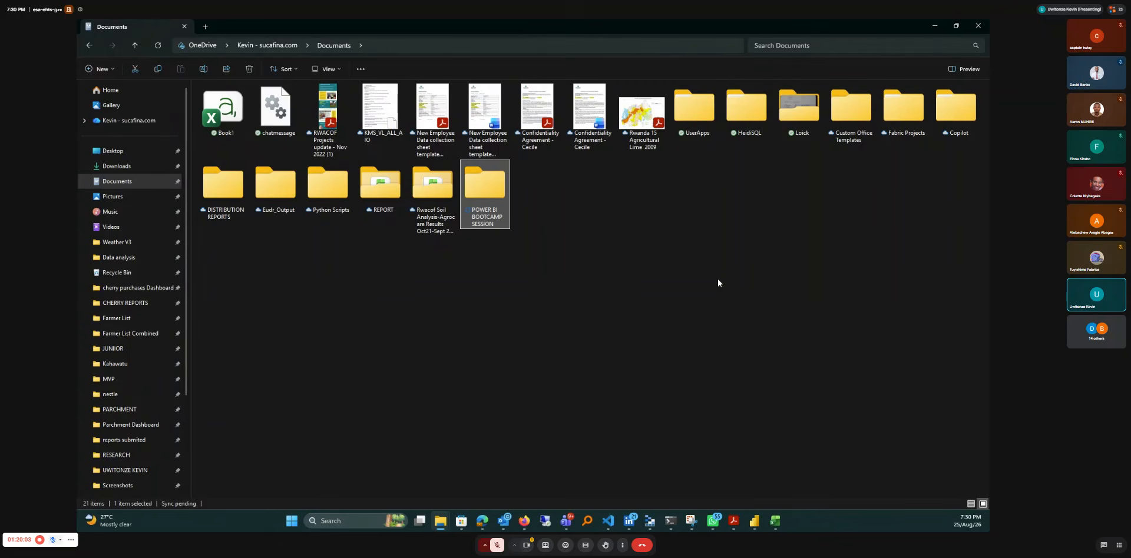
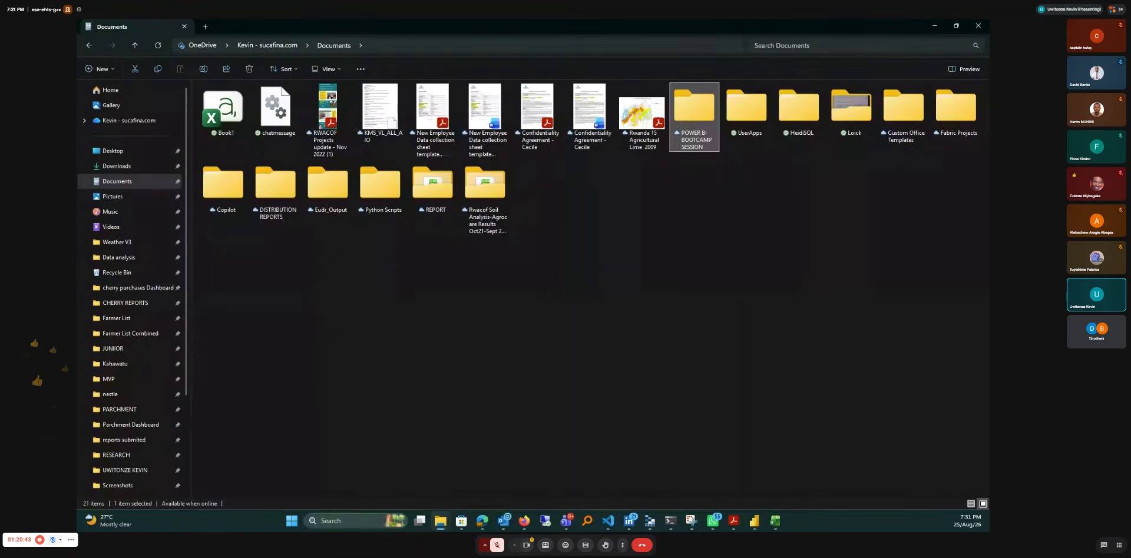
# Step: Close the open sales workbook and copy the PowerQuery_Transactions_RAW_v2_sharing file from Downloads
pyautogui.click(116, 166)
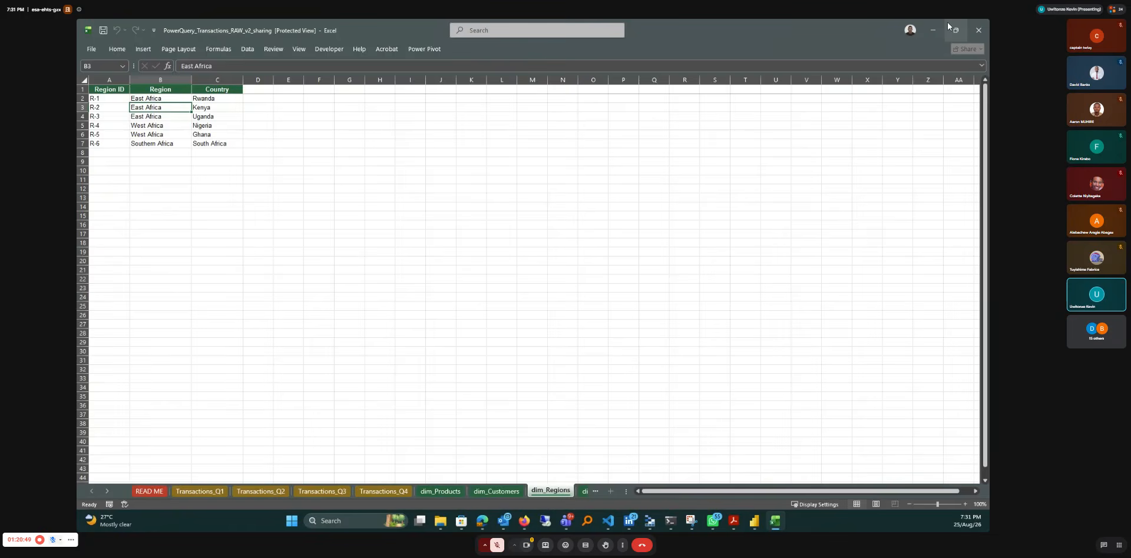
pyautogui.click(978, 29)
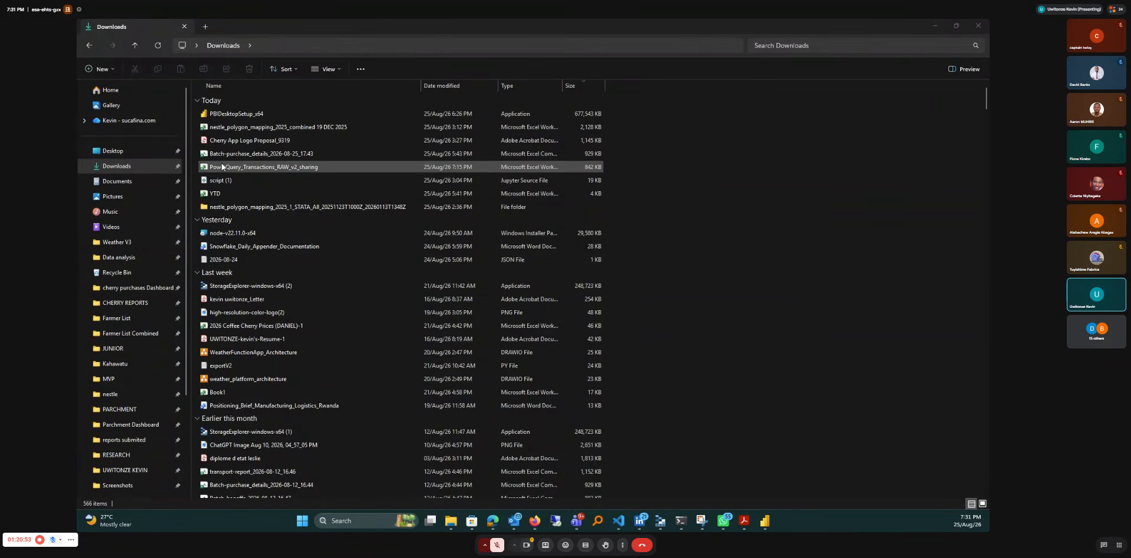
pyautogui.click(221, 167)
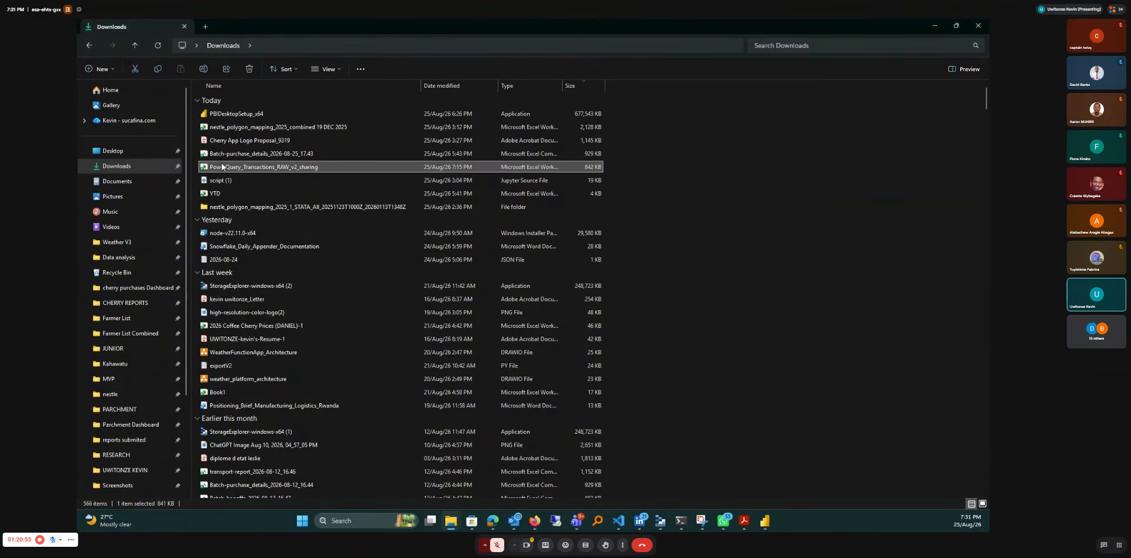
pyautogui.hotkey('ctrl', 'c')
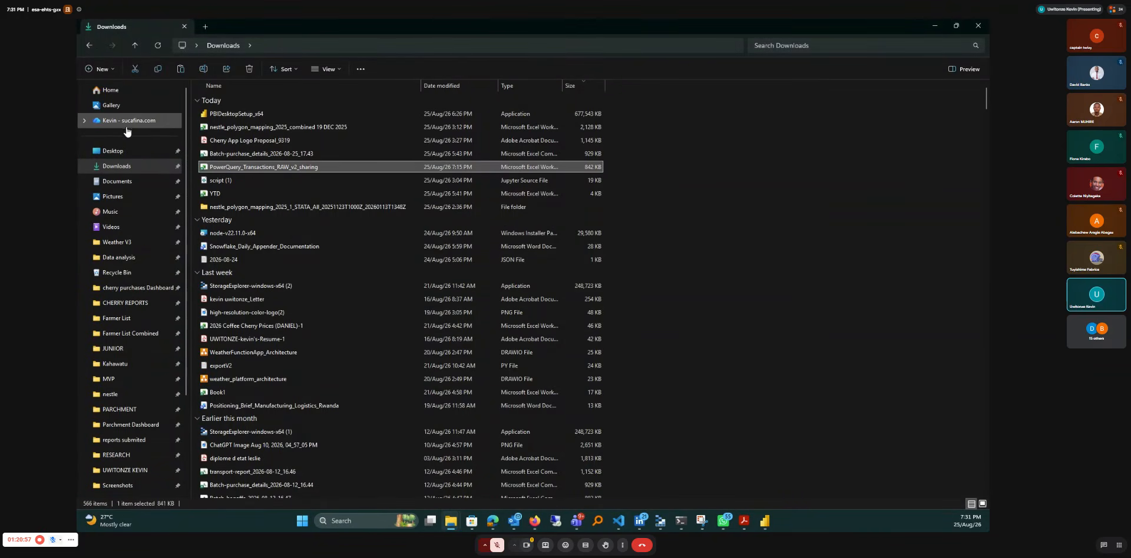
# Step: Search the Desktop folder for items named POWER and clear the search text
pyautogui.click(118, 151)
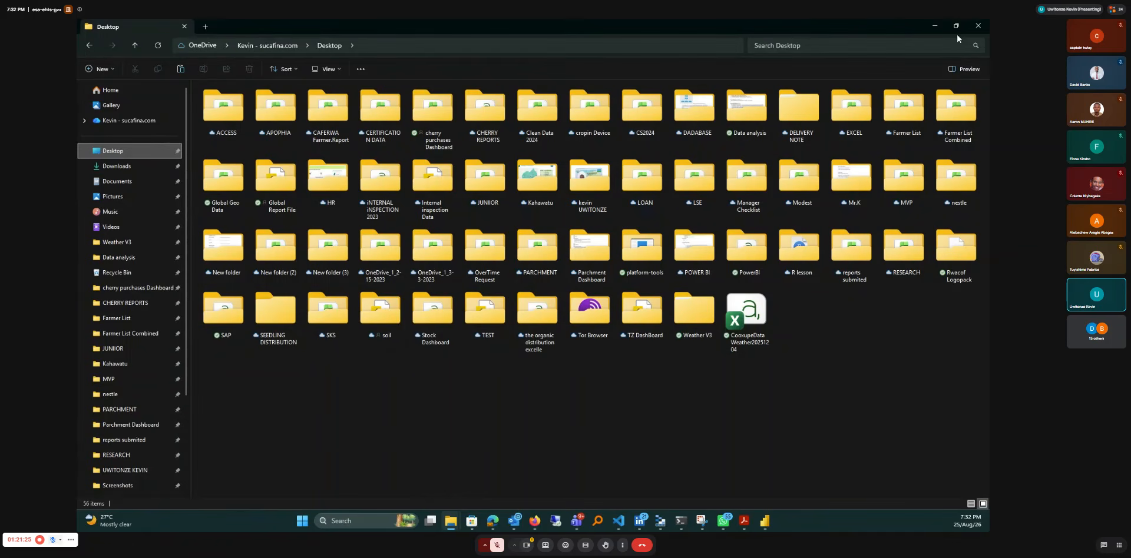
pyautogui.click(928, 49)
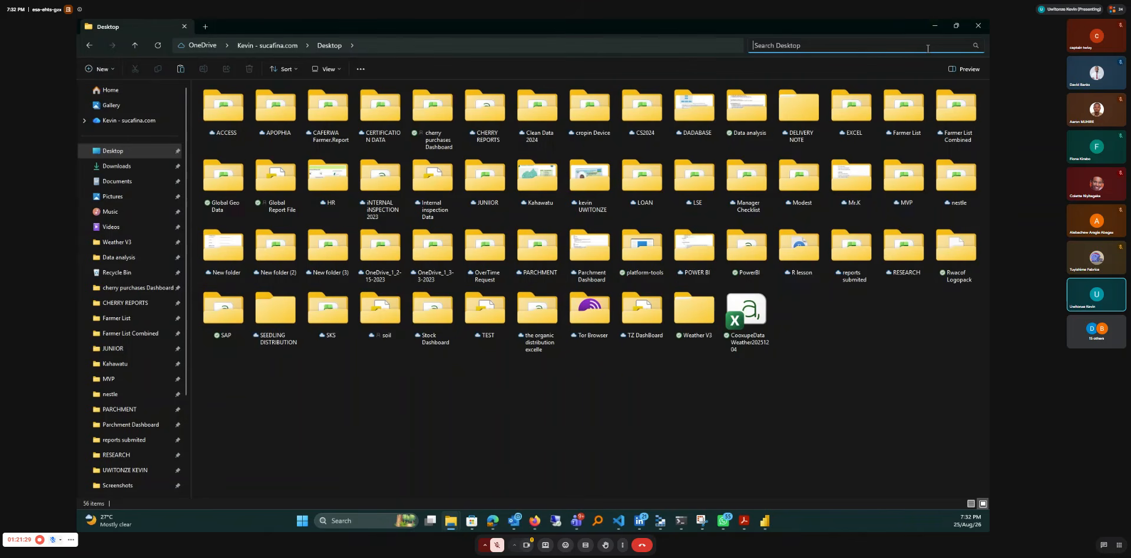
pyautogui.write('POWER')
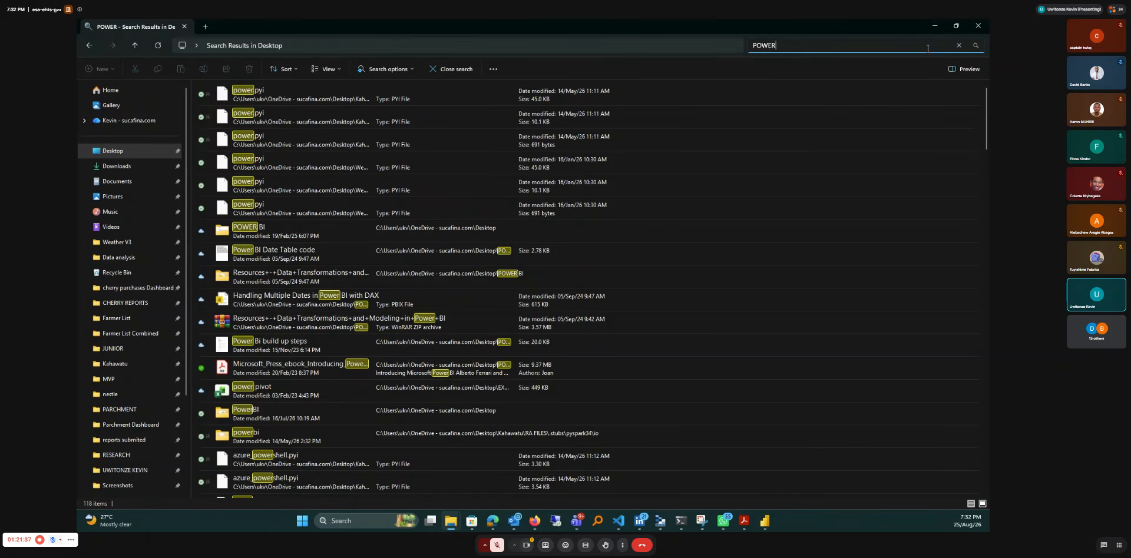
pyautogui.write('BO')
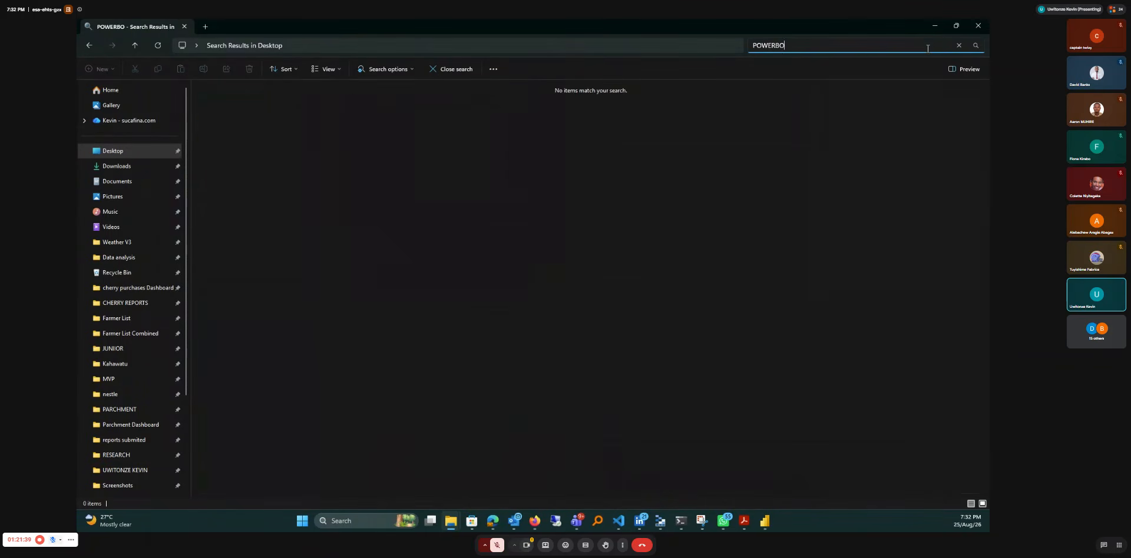
pyautogui.press('BackSpace')
pyautogui.press('BackSpace')
pyautogui.press('BackSpace')
pyautogui.press('BackSpace')
pyautogui.press('BackSpace')
pyautogui.press('BackSpace')
pyautogui.press('BackSpace')
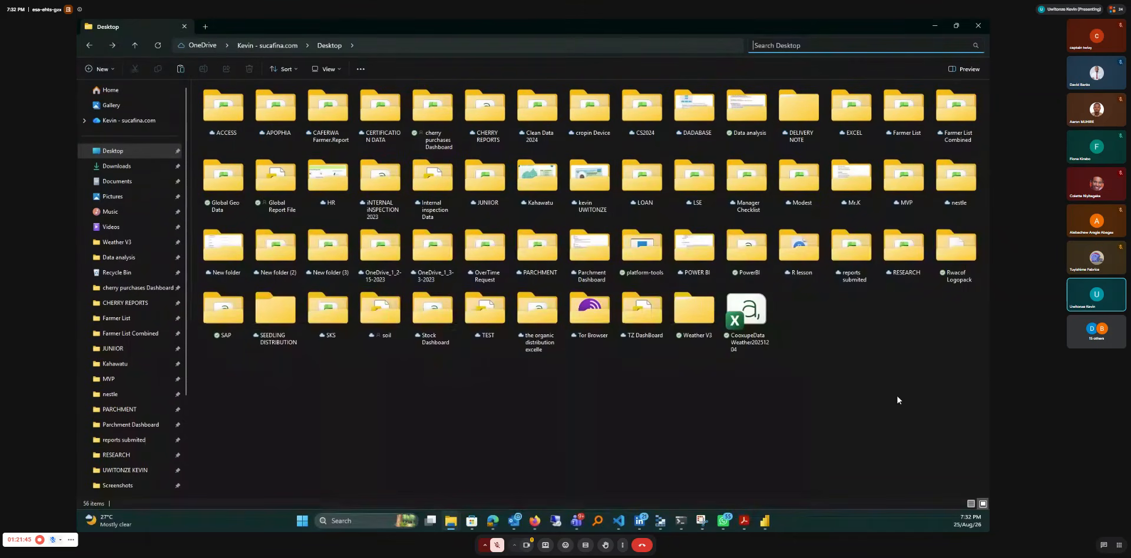
# Step: Create a new folder named POWERBIBOOTCAMPSESSION in the Desktop folder
pyautogui.rightClick(831, 365)
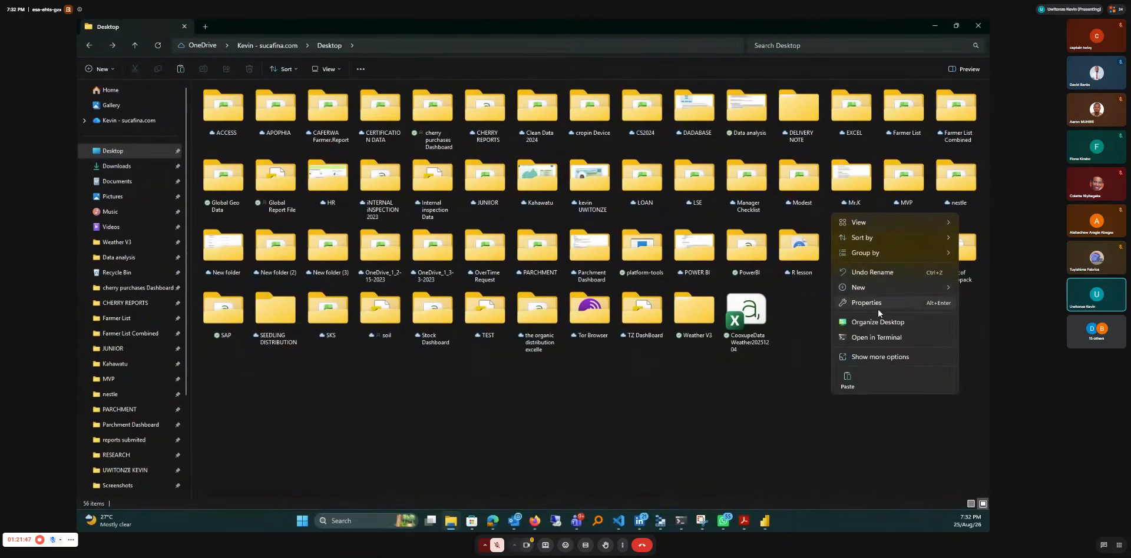
pyautogui.moveTo(867, 285)
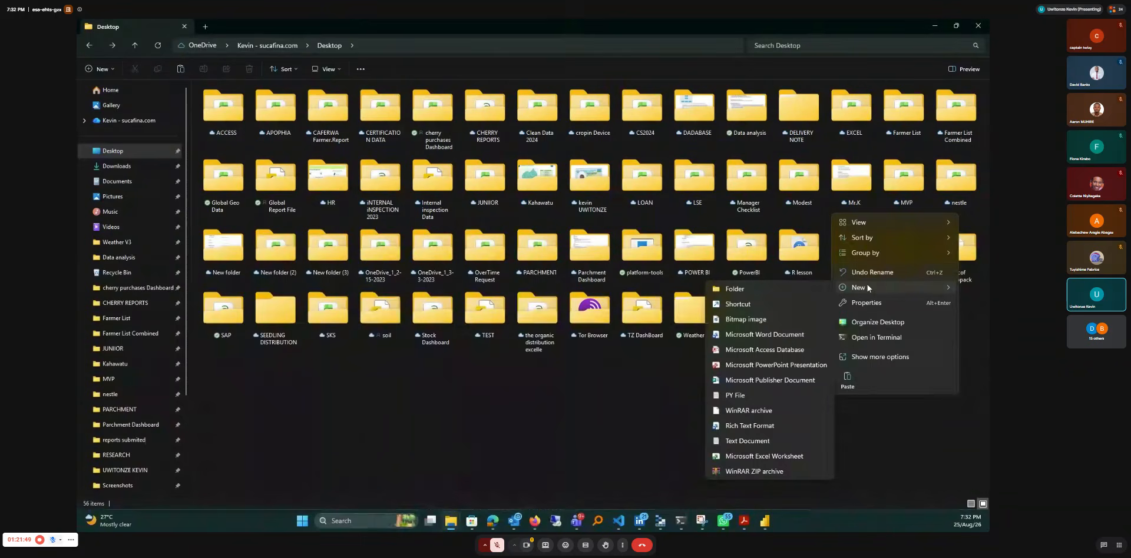
pyautogui.click(767, 289)
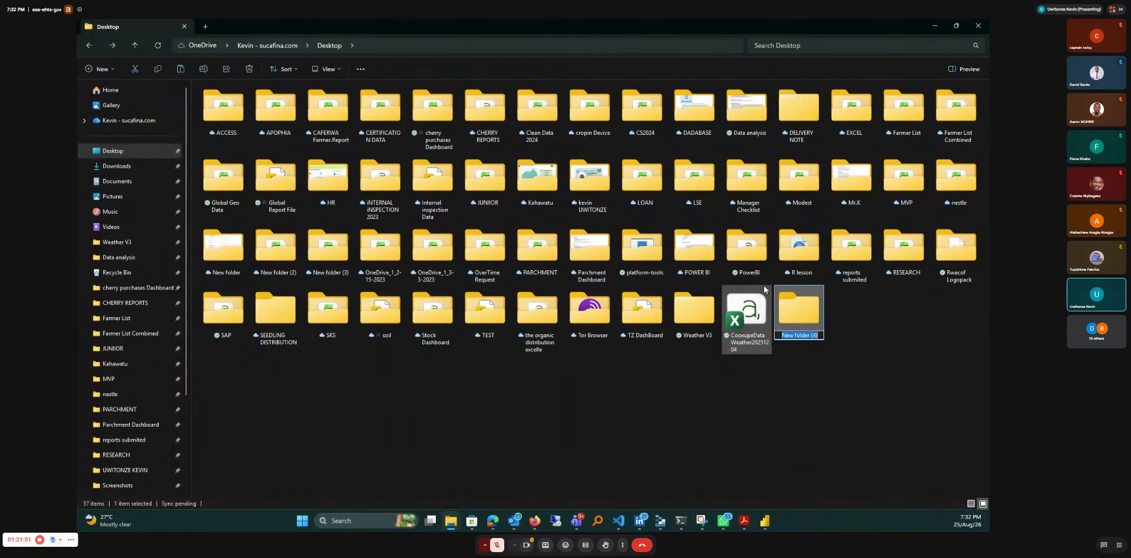
pyautogui.write('POWERBIBOOTCAMP')
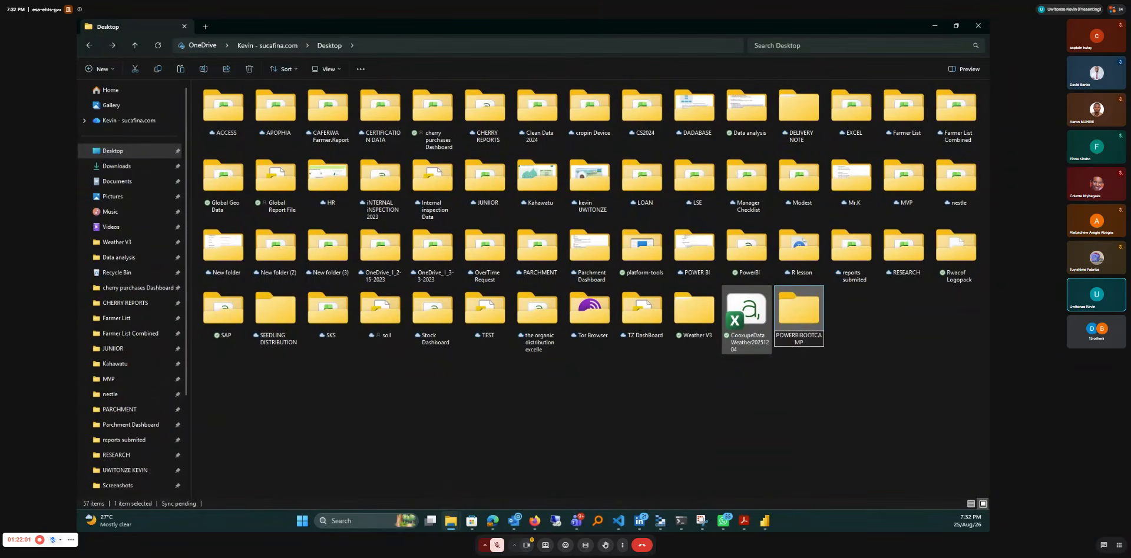
pyautogui.write('SESSION')
pyautogui.press('Return')
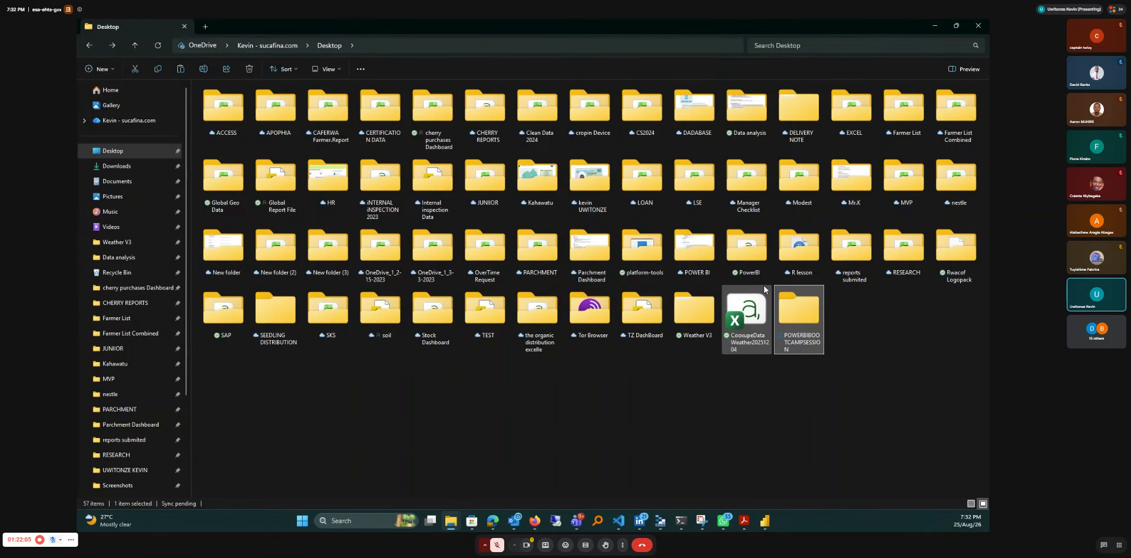
# Step: Paste the copied PowerQuery_Transactions_RAW_v2_sharing workbook into the POWERBIBOOTCAMPSESSION folder and close File Explorer
pyautogui.doubleClick(804, 313)
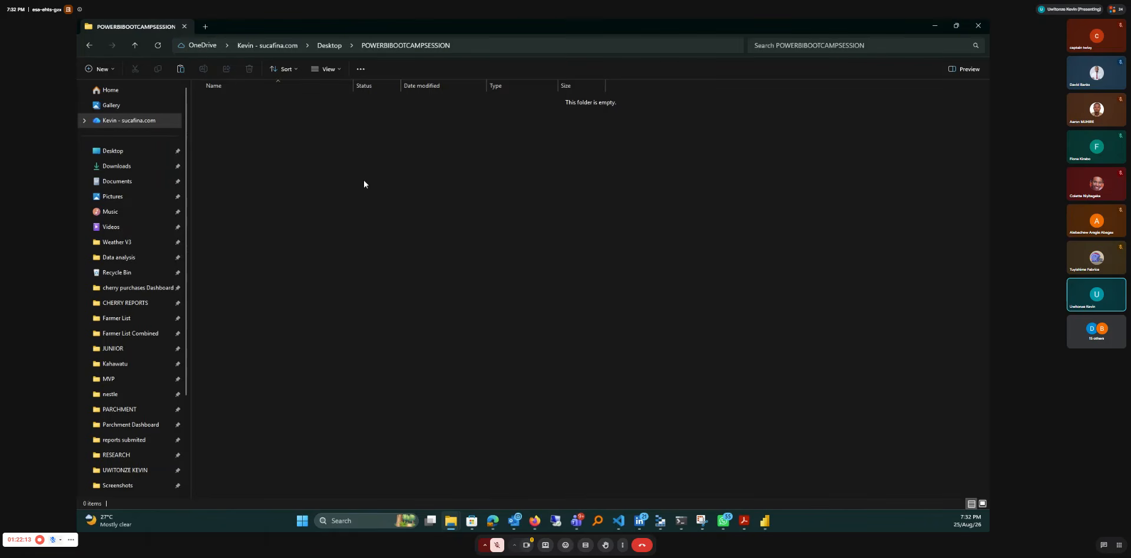
pyautogui.hotkey('ctrl', 'v')
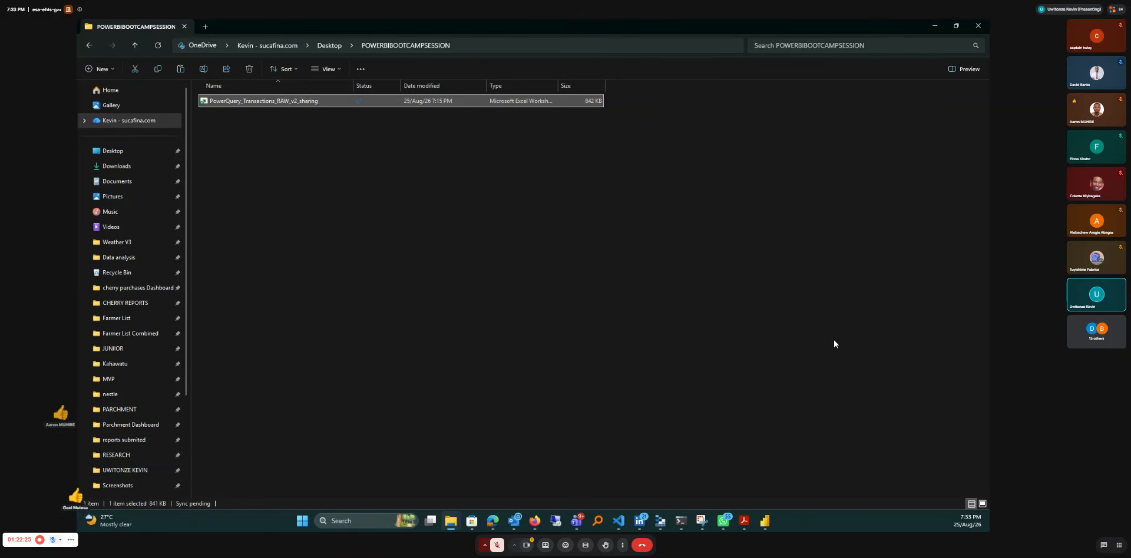
pyautogui.click(978, 26)
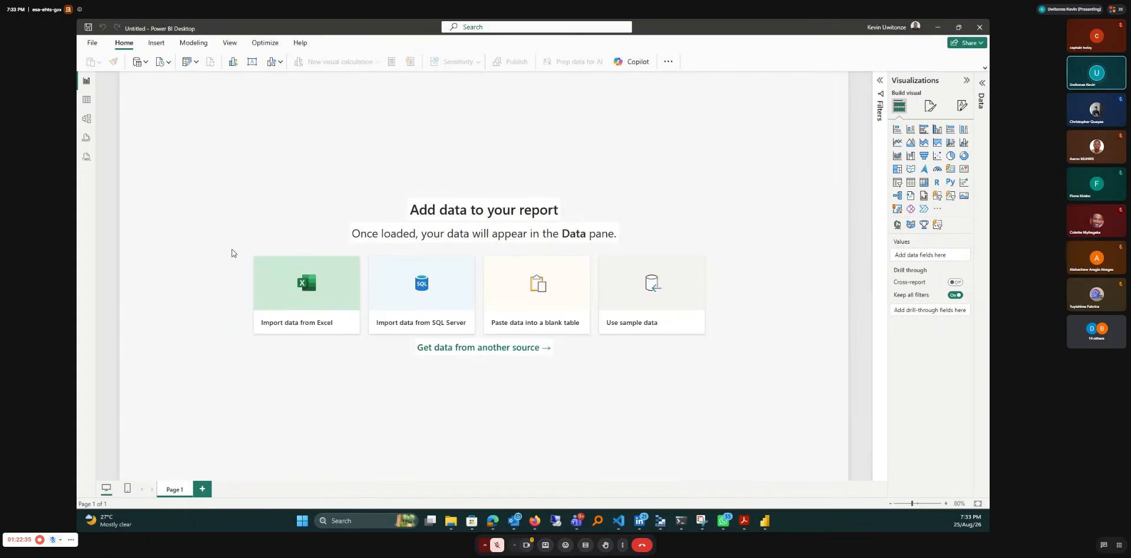
# Step: Switch to Power BI Desktop and start getting data from an Excel workbook
pyautogui.click(89, 46)
pyautogui.click(91, 46)
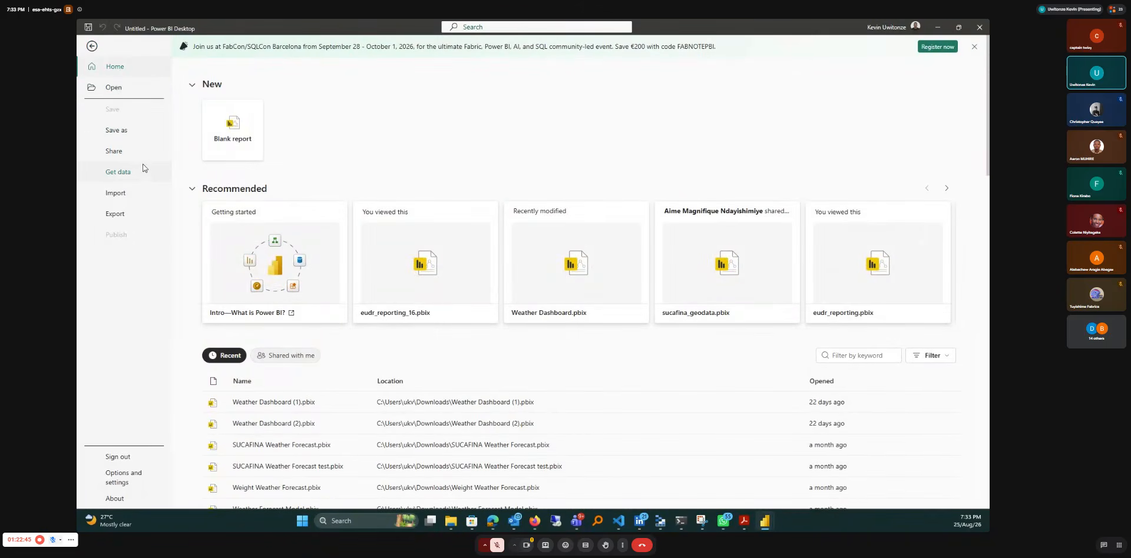
pyautogui.click(120, 174)
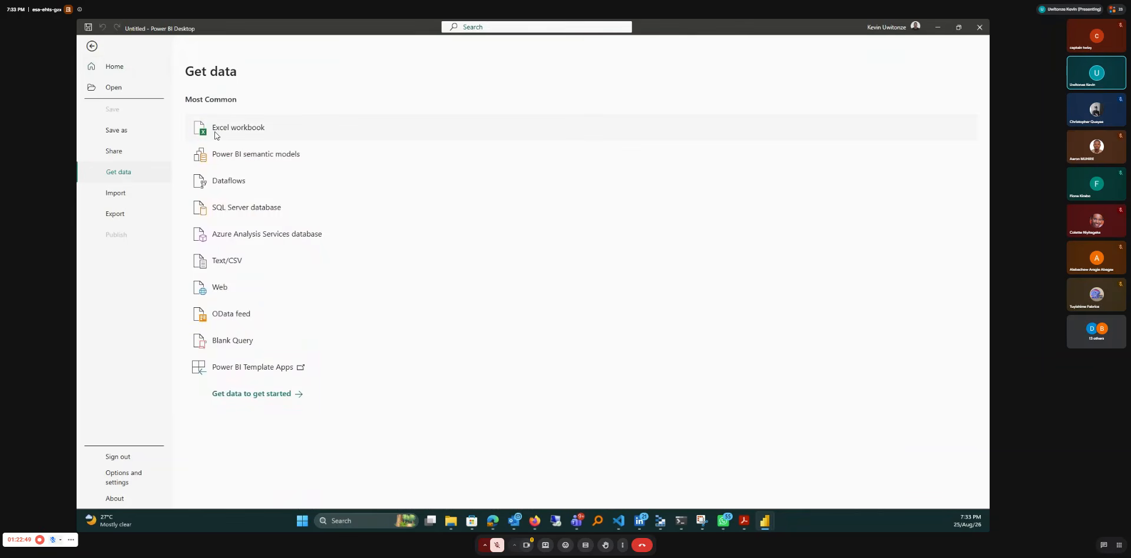
pyautogui.click(215, 135)
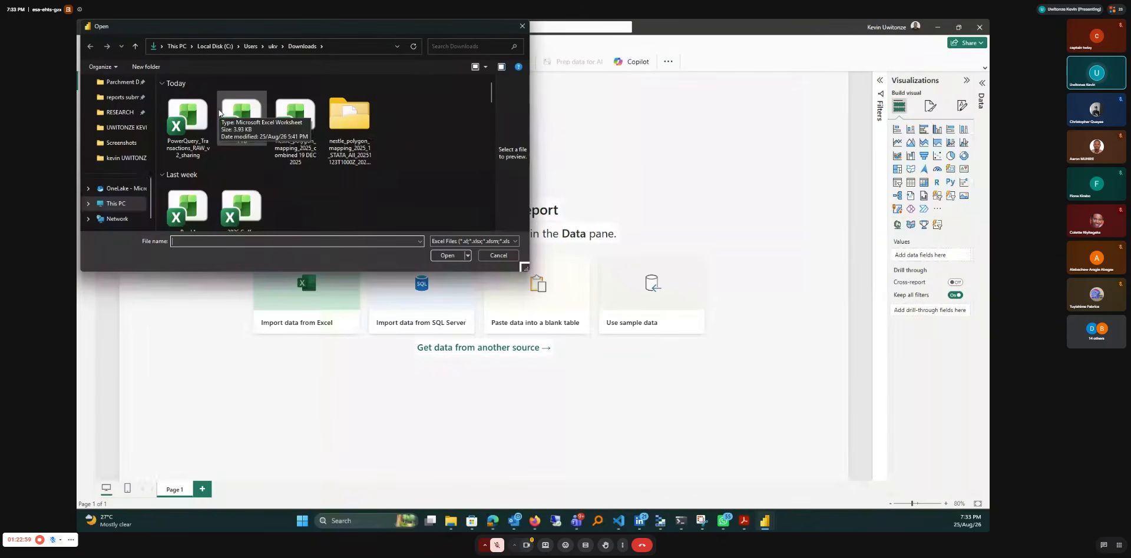
# Step: Open PowerQuery_Transactions_RAW_v2_sharing from the POWERBIBOOTCAMPSESSION folder on the Desktop as the data source
pyautogui.scroll(1, 126, 135)
pyautogui.scroll(3, 127, 135)
pyautogui.click(116, 146)
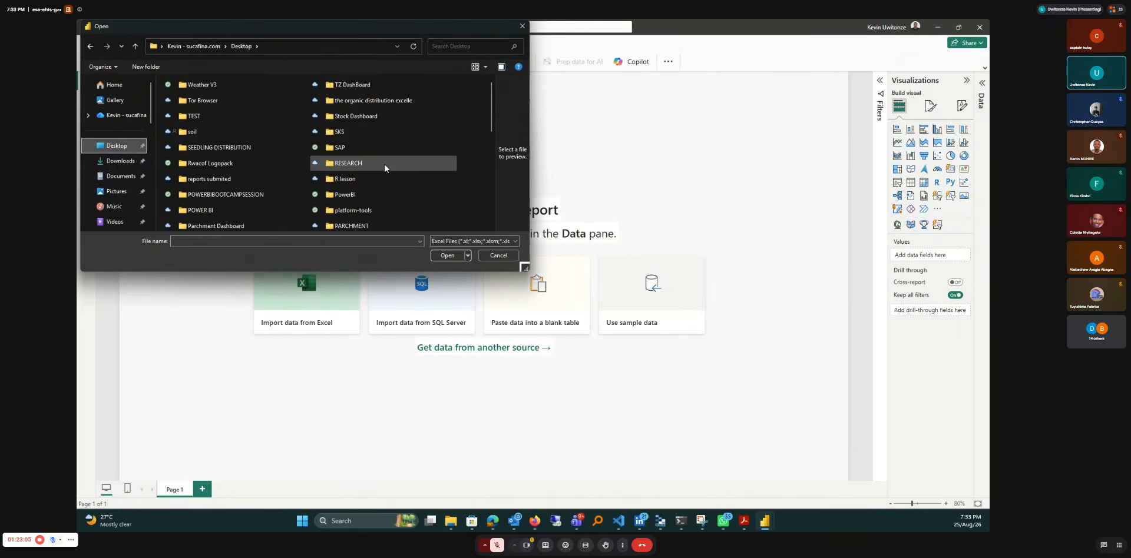
pyautogui.scroll(-5, 384, 164)
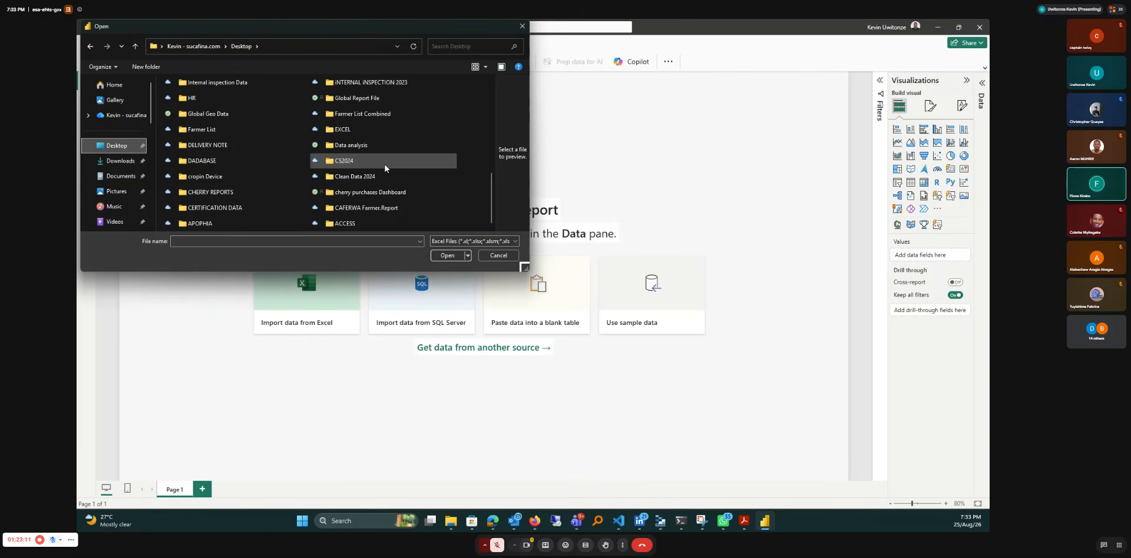
pyautogui.scroll(2, 384, 167)
pyautogui.scroll(3, 385, 167)
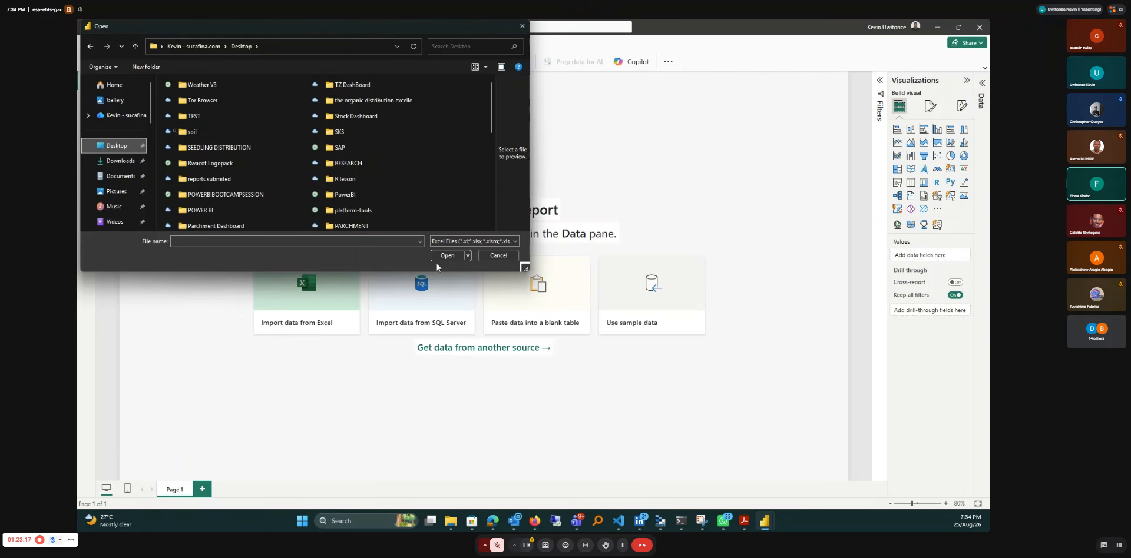
pyautogui.doubleClick(242, 196)
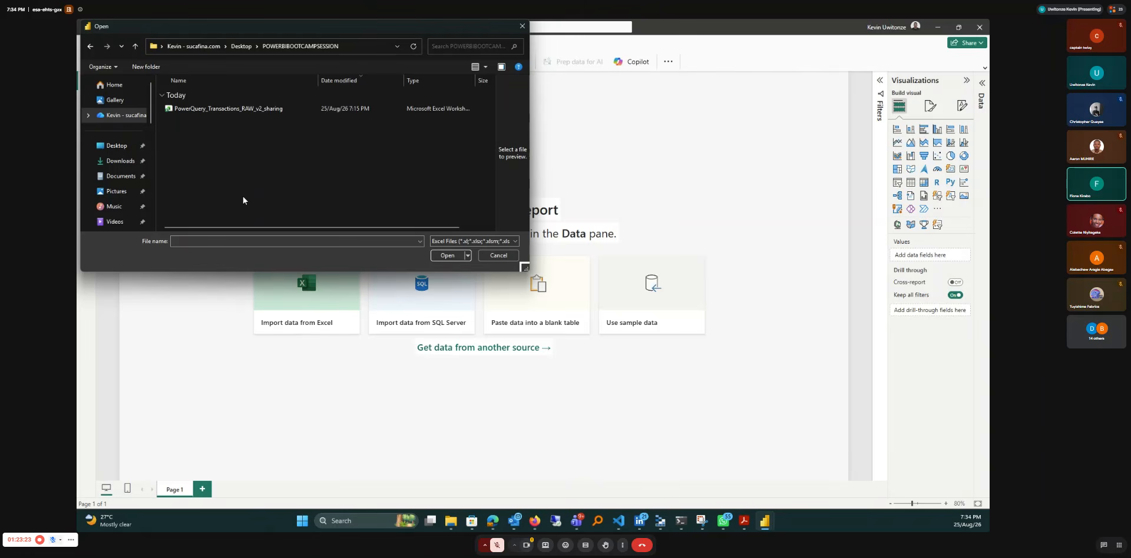
pyautogui.click(214, 112)
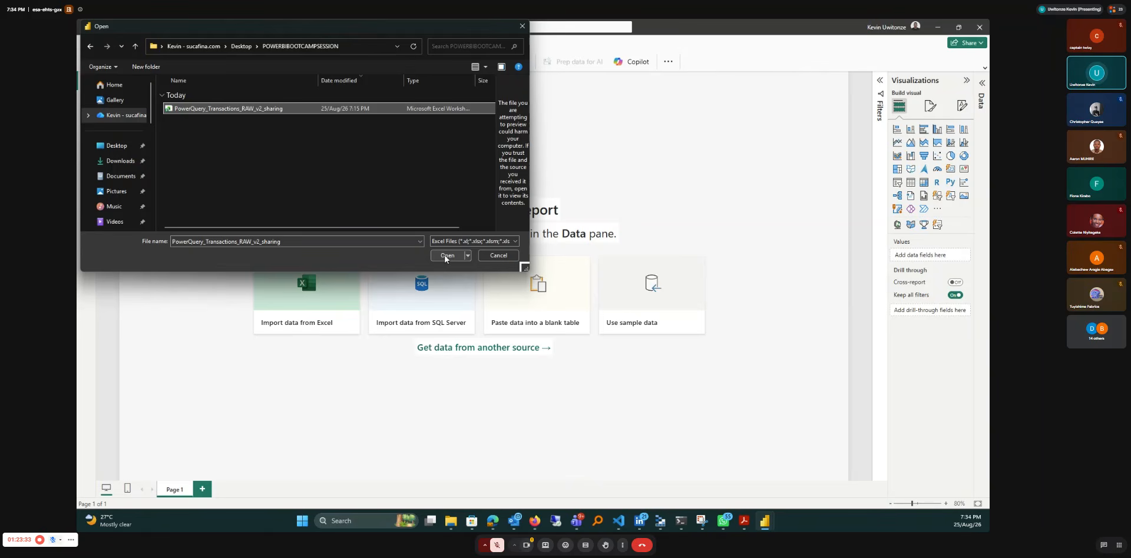
pyautogui.click(446, 257)
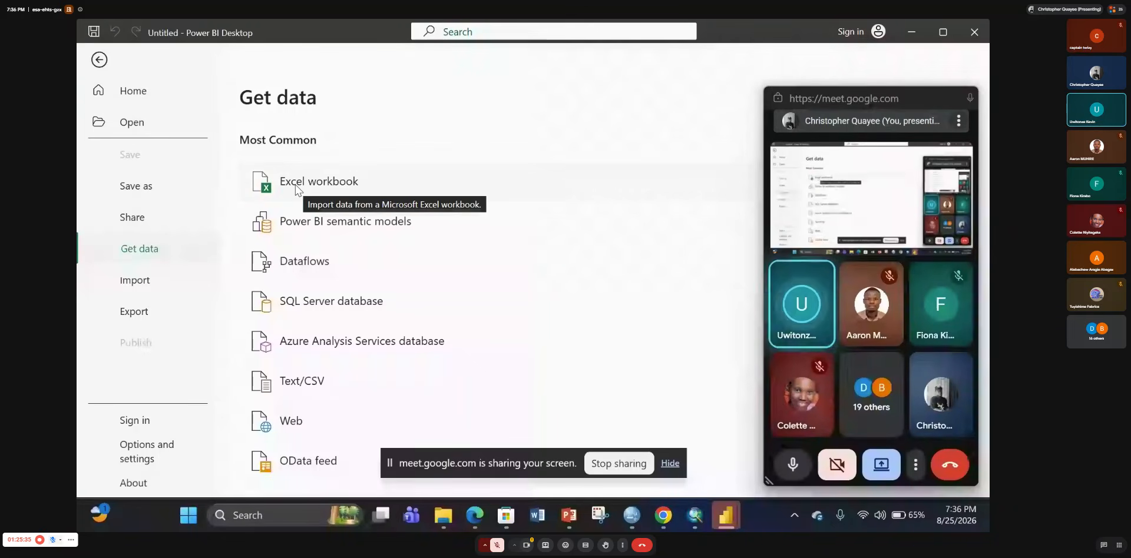
# Step: Get data from an Excel workbook and browse the Desktop folders for PowerQuery_Transactions_RAW_v2_sharing
pyautogui.click(296, 188)
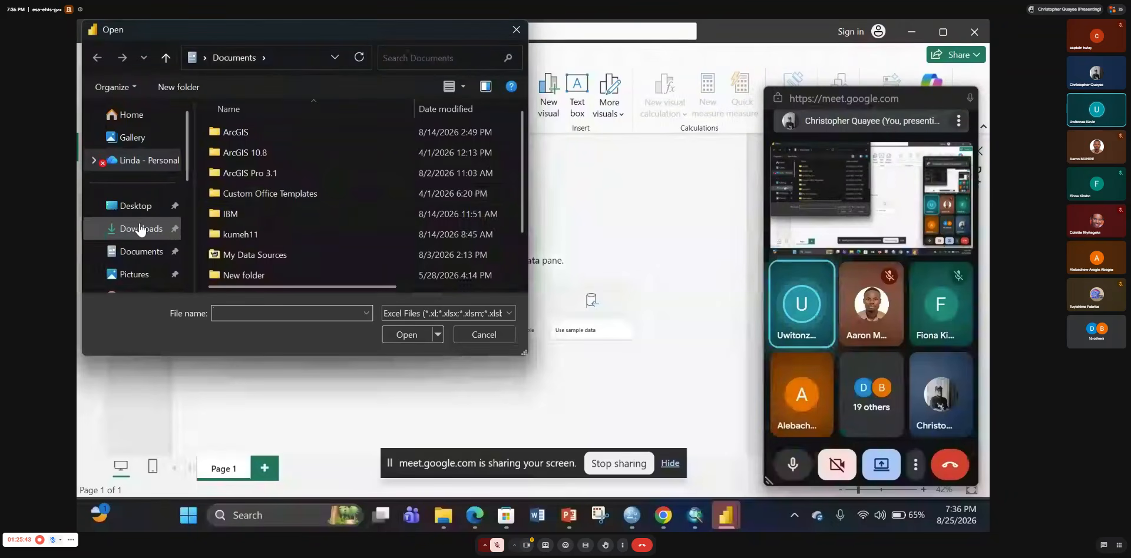
pyautogui.click(133, 206)
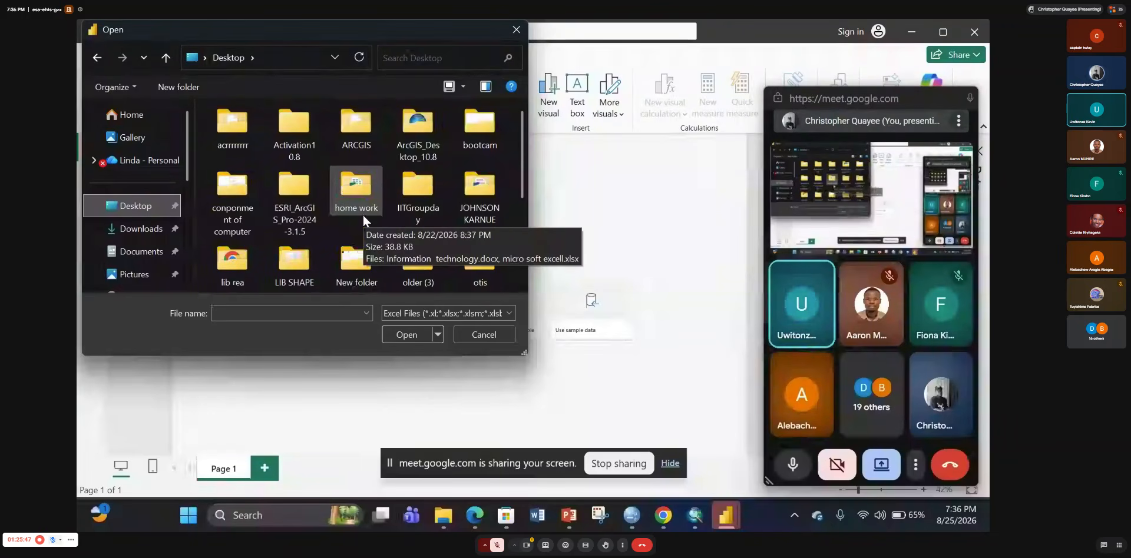
pyautogui.scroll(-1, 363, 215)
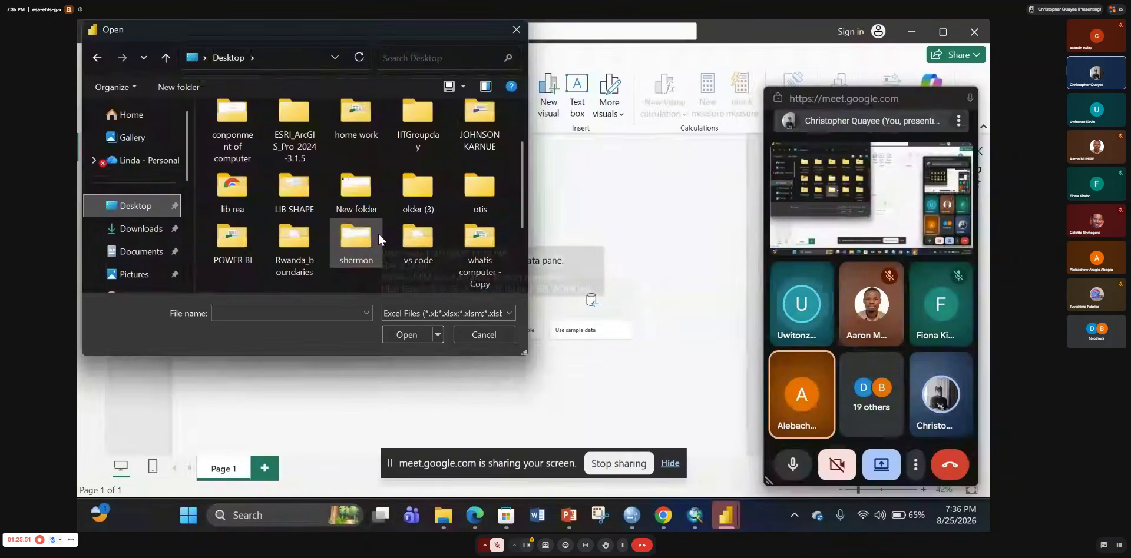
pyautogui.scroll(-2, 378, 233)
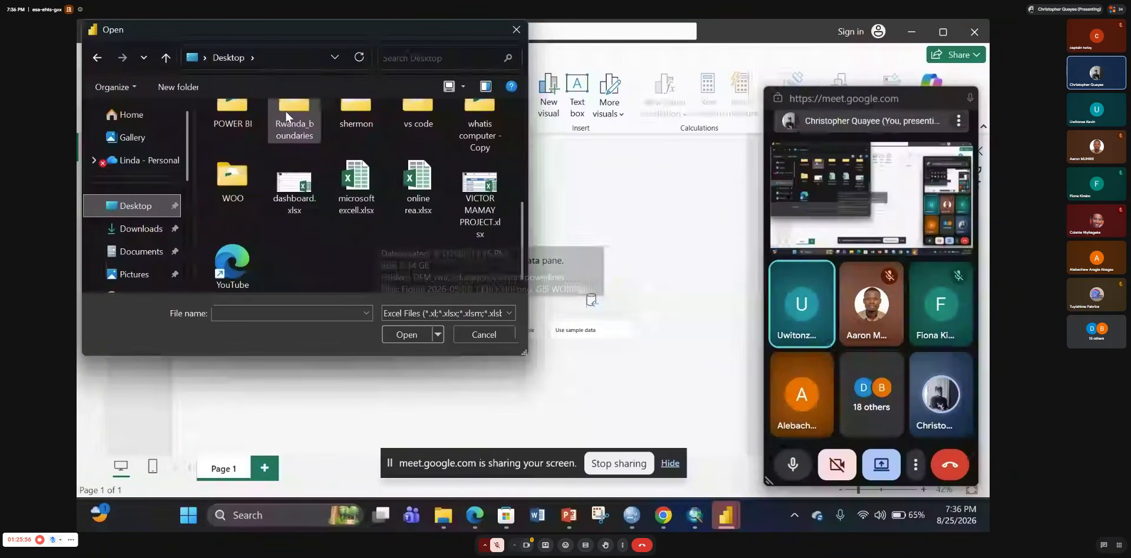
pyautogui.scroll(1, 239, 172)
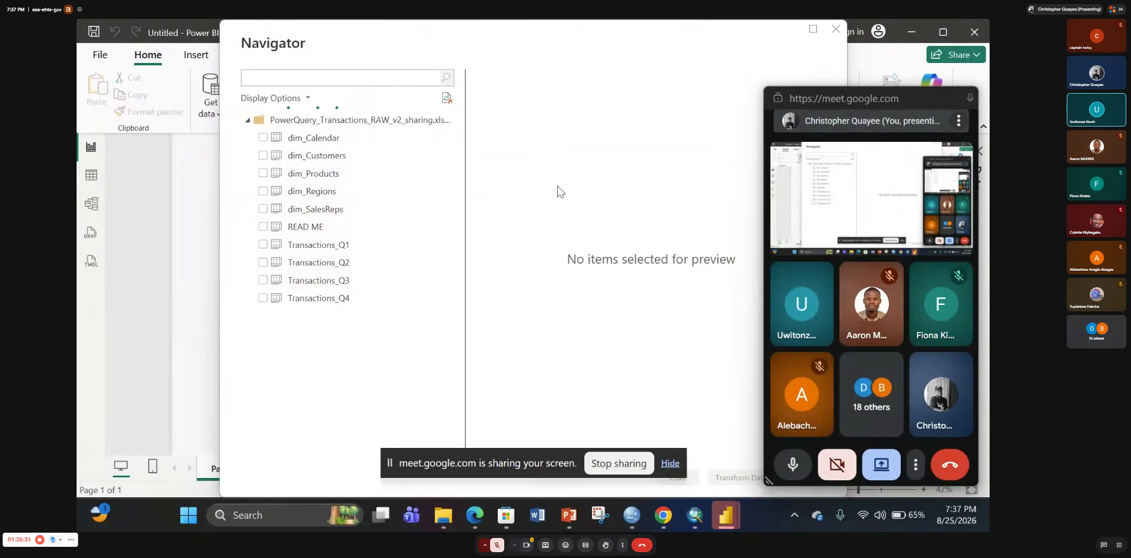
# Step: Mute the microphone and stop sharing the screen in the Google Meet call
pyautogui.click(795, 457)
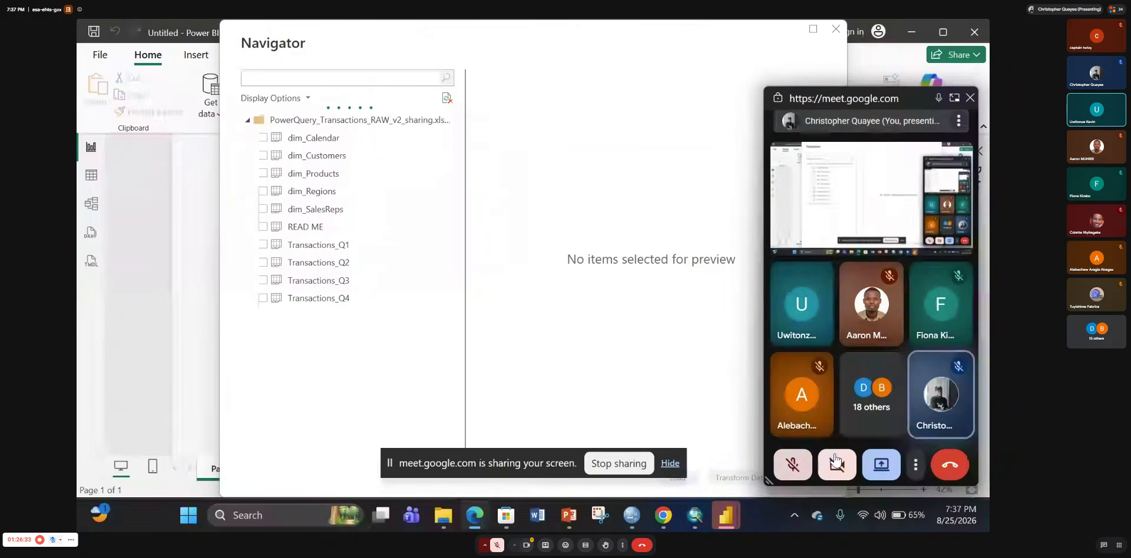
pyautogui.click(890, 466)
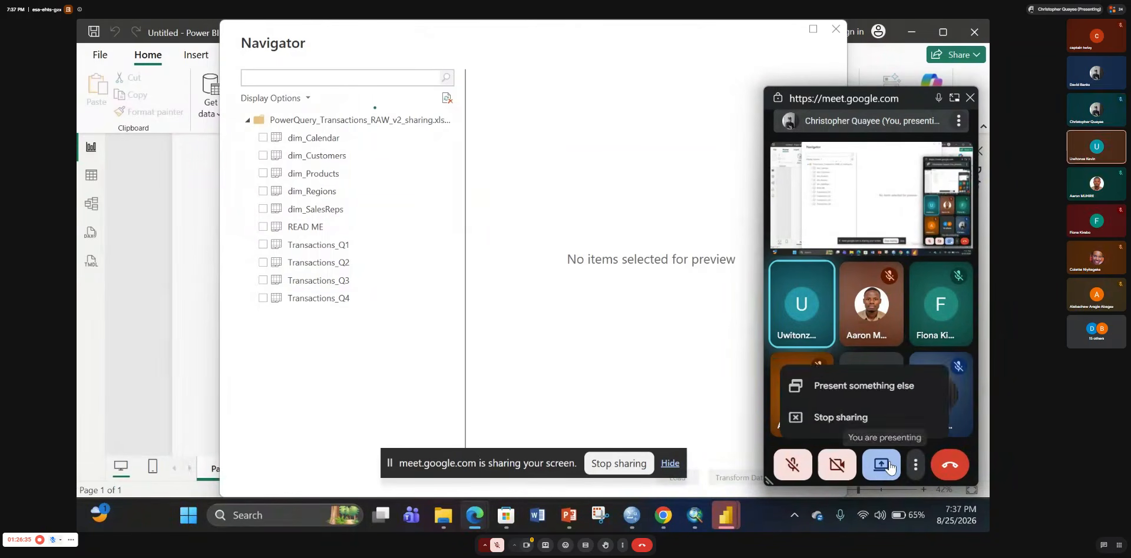
pyautogui.click(872, 417)
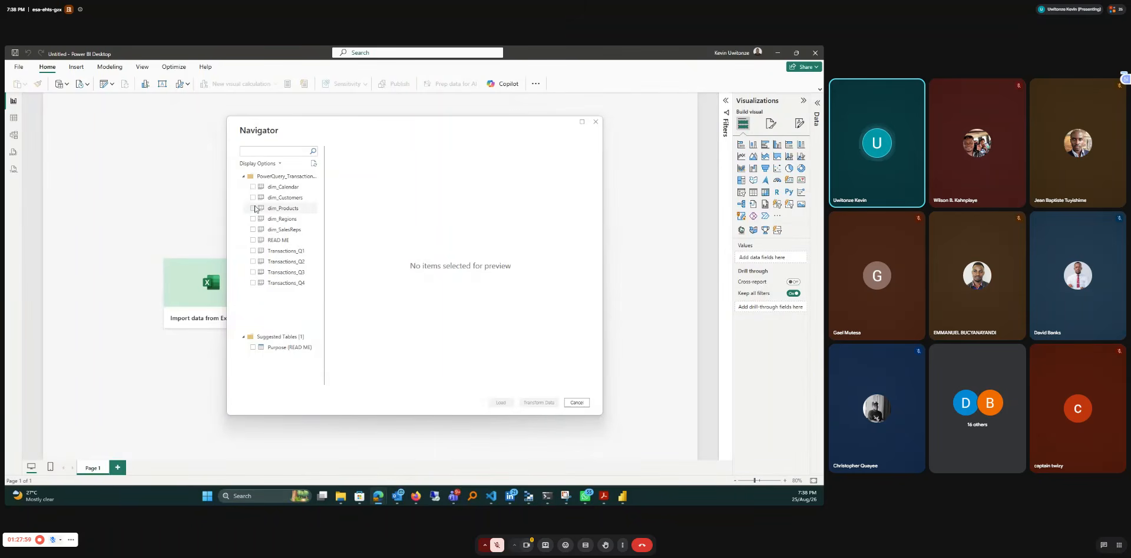
# Step: Select the dim_Calendar, dim_Customers, dim_Products, dim_Regions and dim_SalesReps tables for import
pyautogui.click(253, 188)
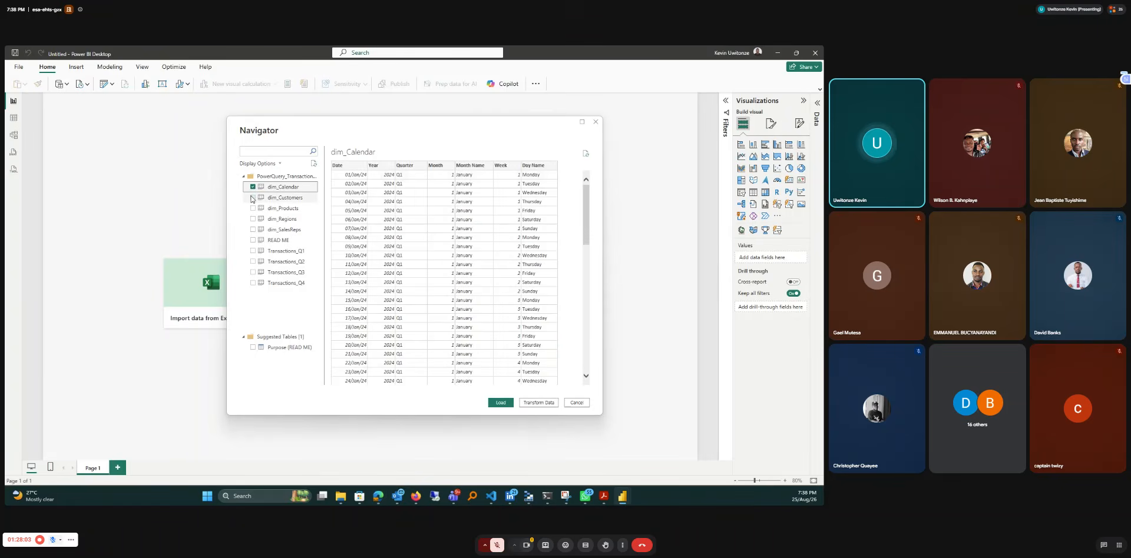
pyautogui.click(253, 197)
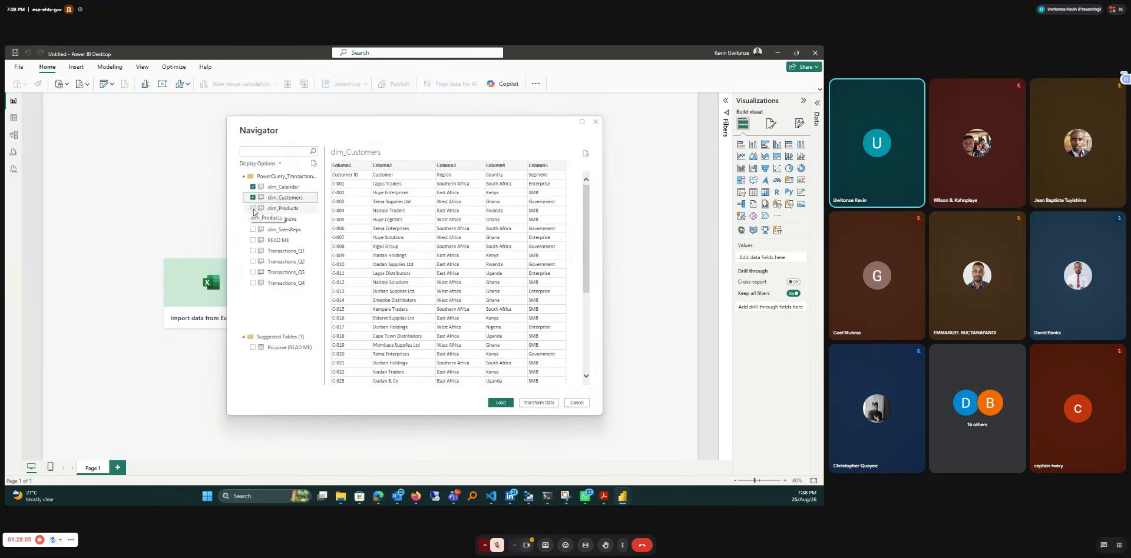
pyautogui.click(252, 208)
pyautogui.click(253, 220)
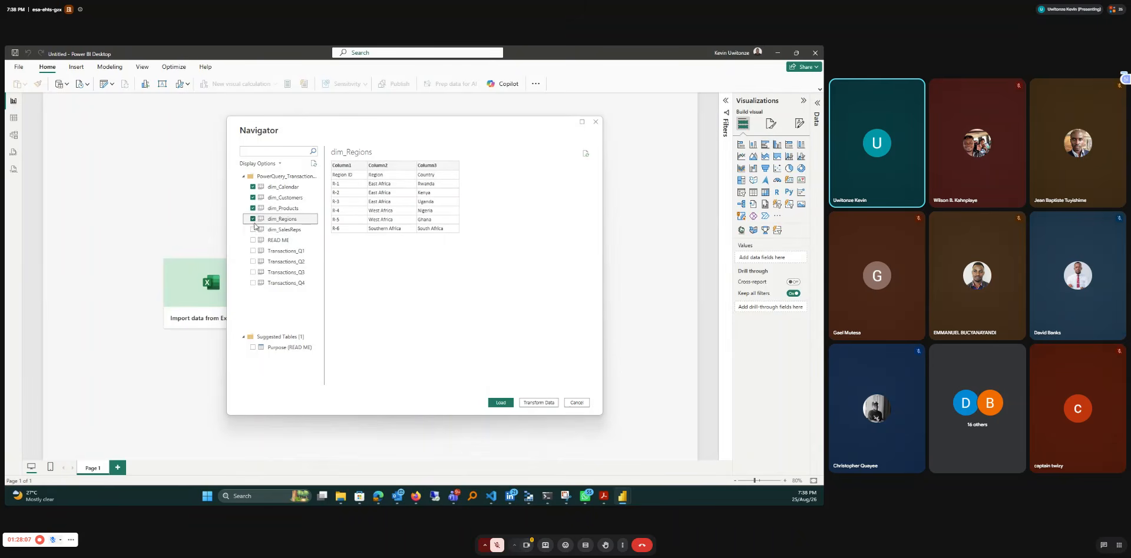
pyautogui.click(253, 230)
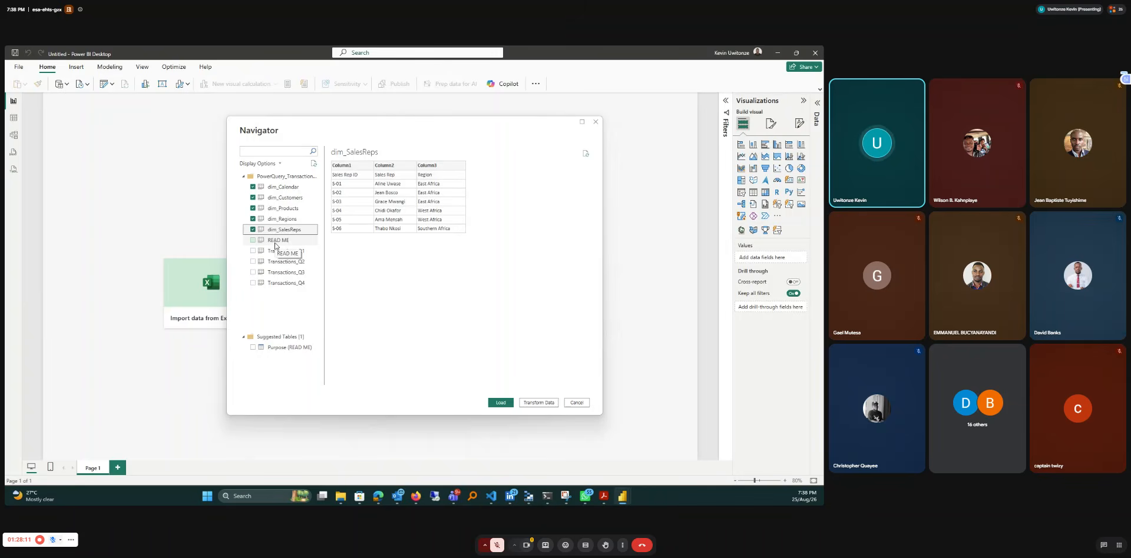
# Step: Add Transactions_Q1 through Transactions_Q4 to the selection, leaving out READ ME, and load the chosen tables
pyautogui.click(253, 251)
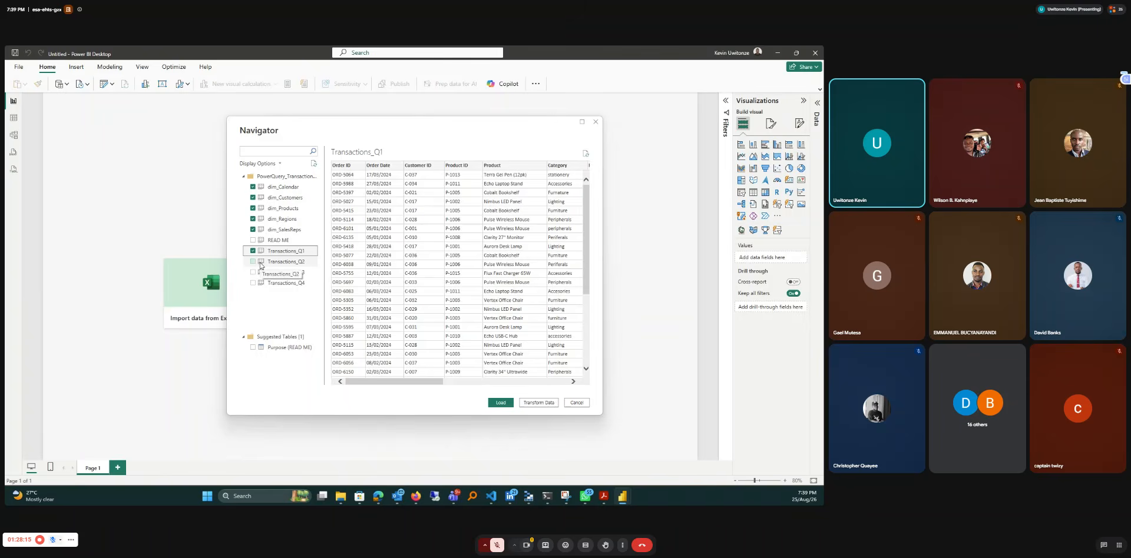
pyautogui.click(253, 261)
pyautogui.click(253, 272)
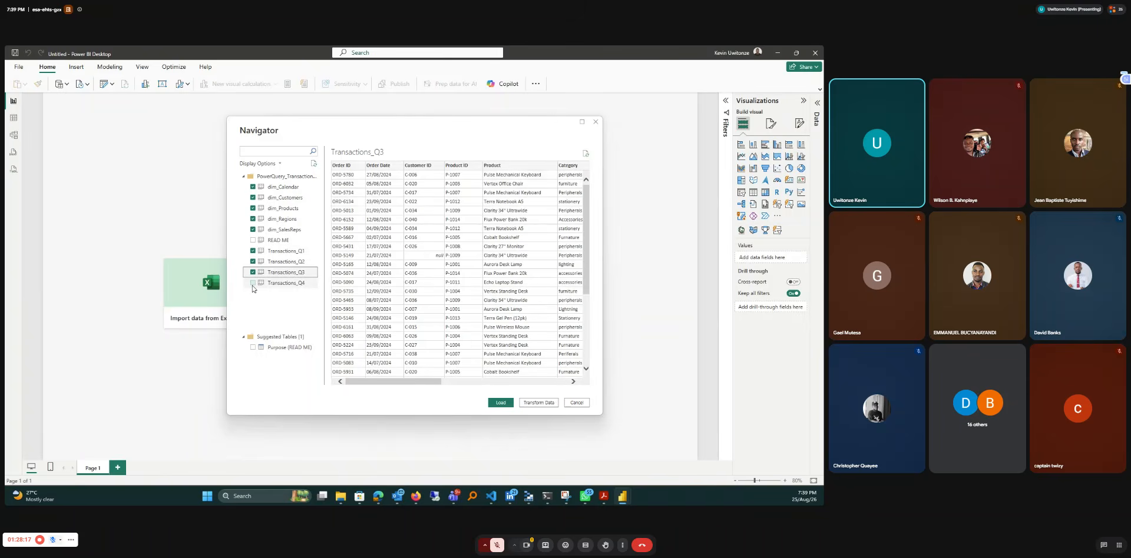
pyautogui.click(253, 283)
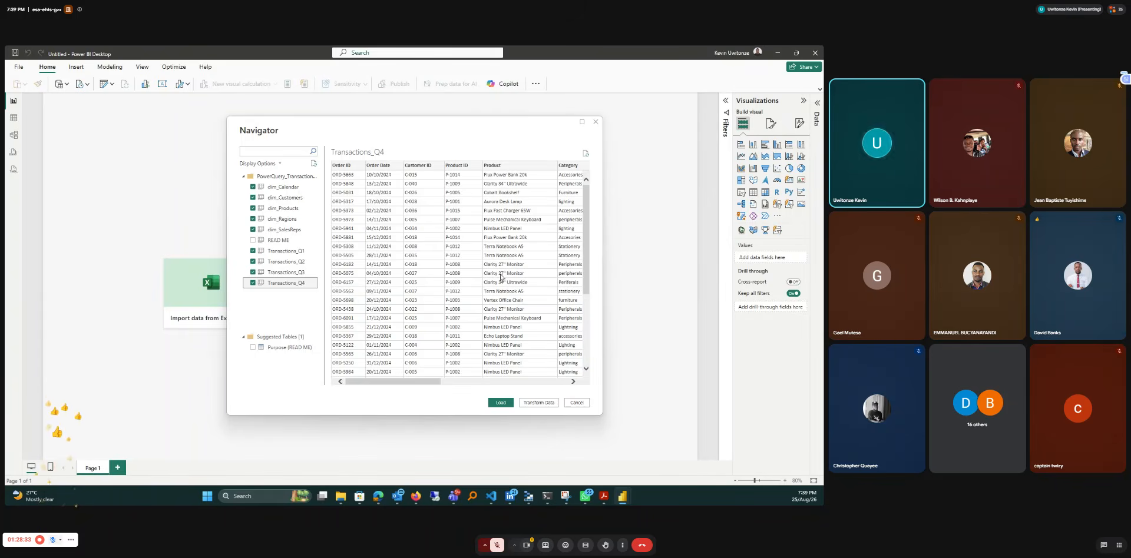
pyautogui.click(500, 404)
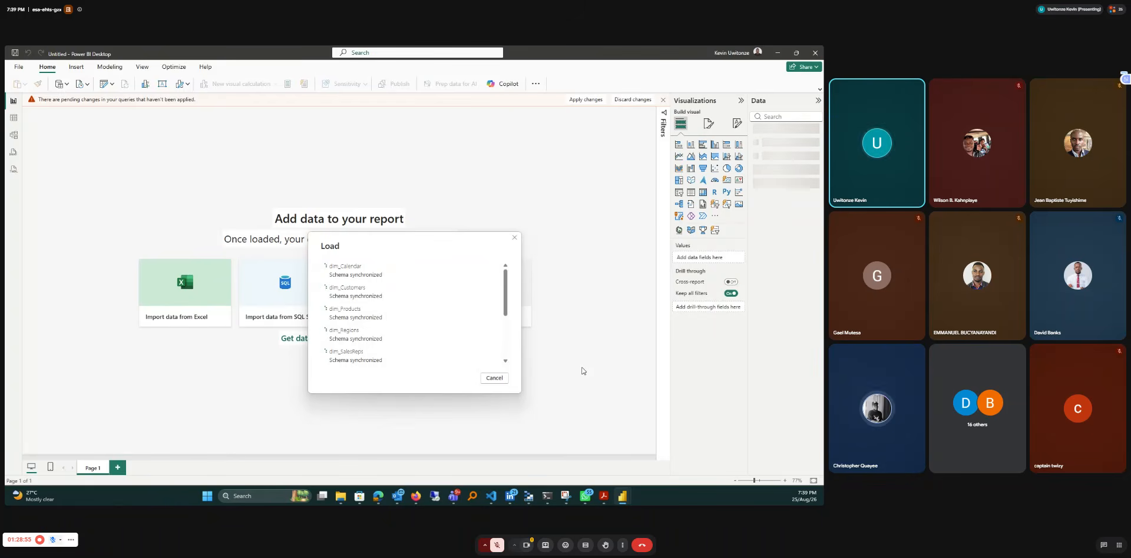
pyautogui.moveTo(811, 505)
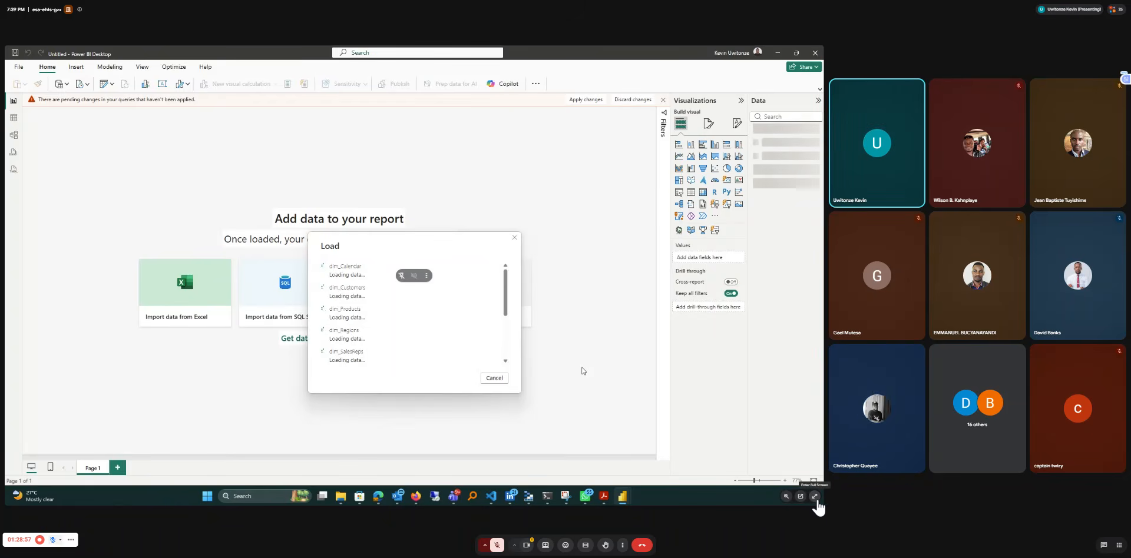
pyautogui.click(814, 497)
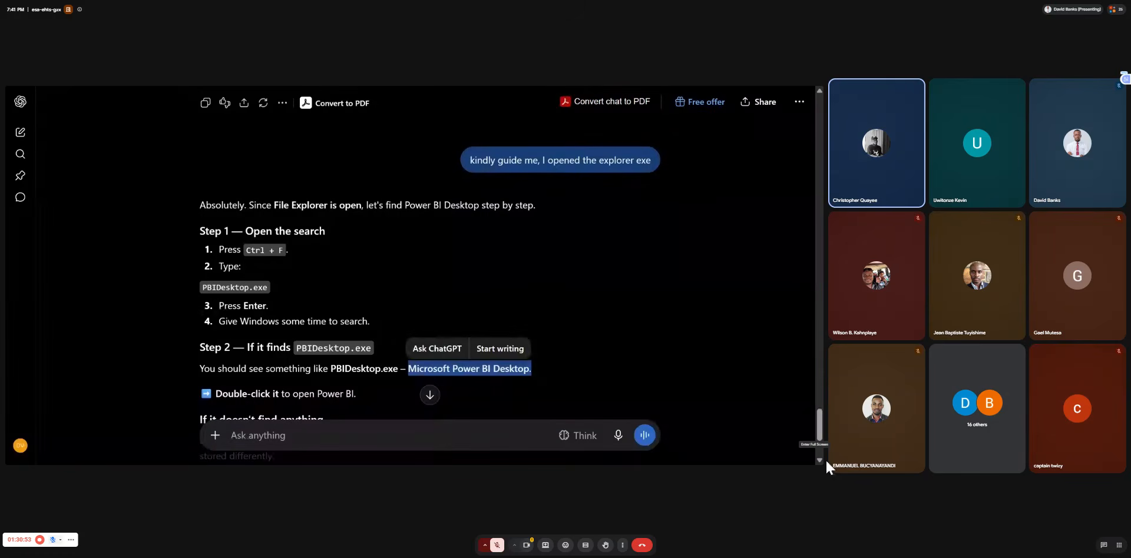
pyautogui.click(815, 463)
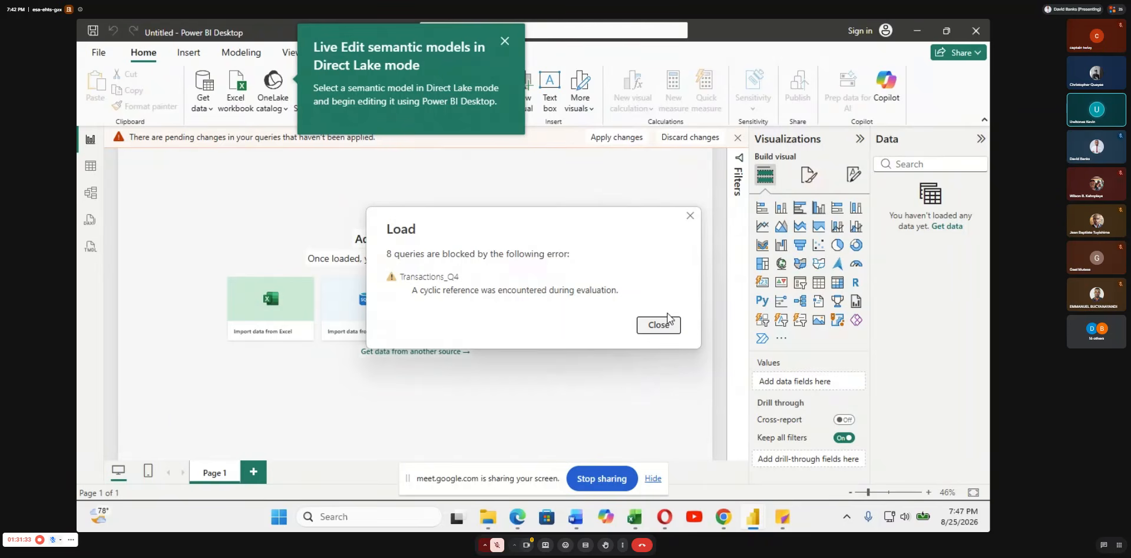
# Step: Dismiss the load error and close the Book1 Excel workbook without saving its changes
pyautogui.click(659, 326)
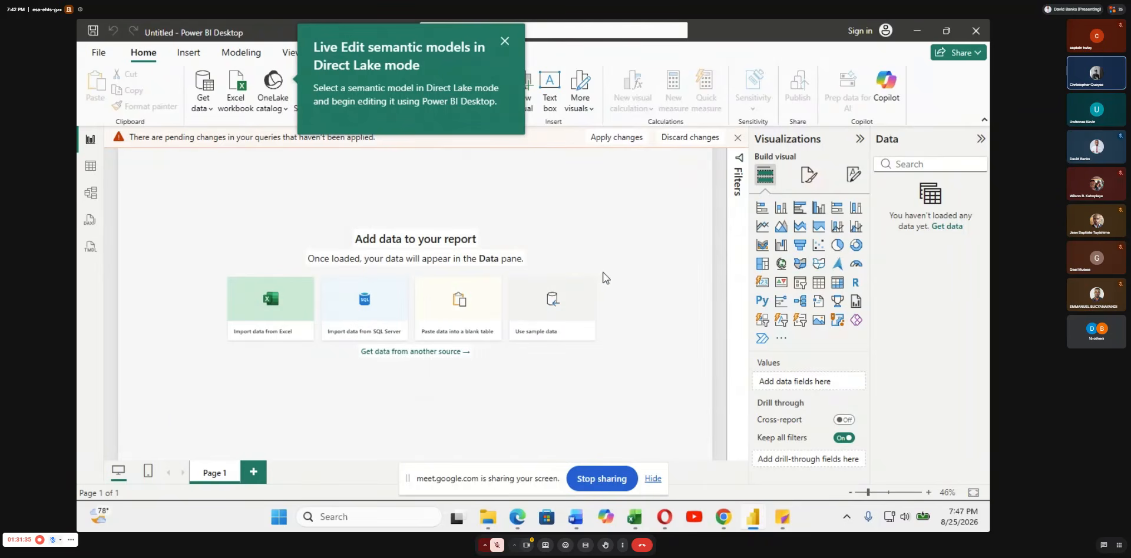
pyautogui.moveTo(635, 529)
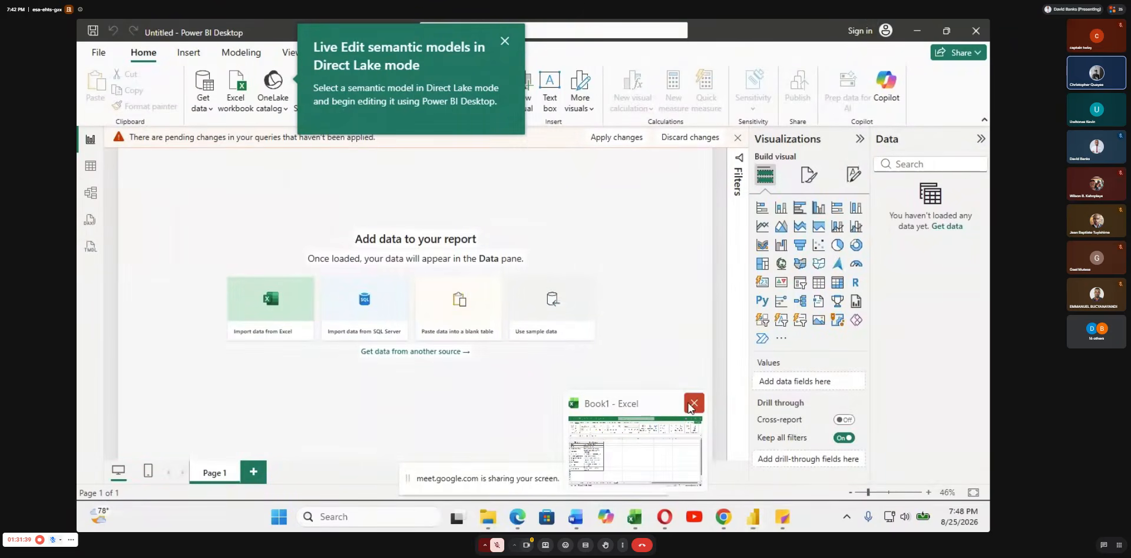
pyautogui.click(693, 403)
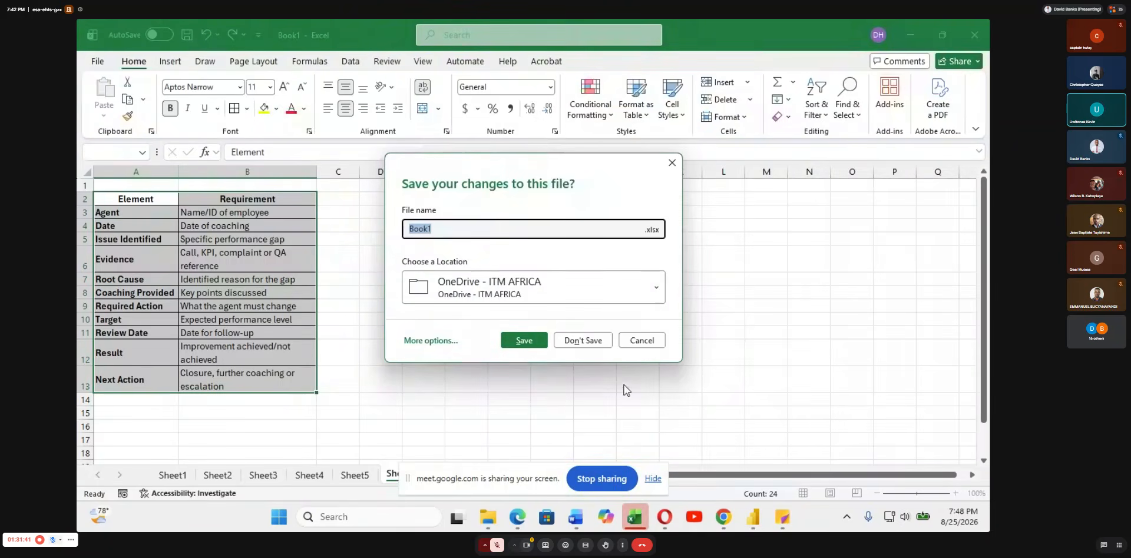
pyautogui.click(579, 340)
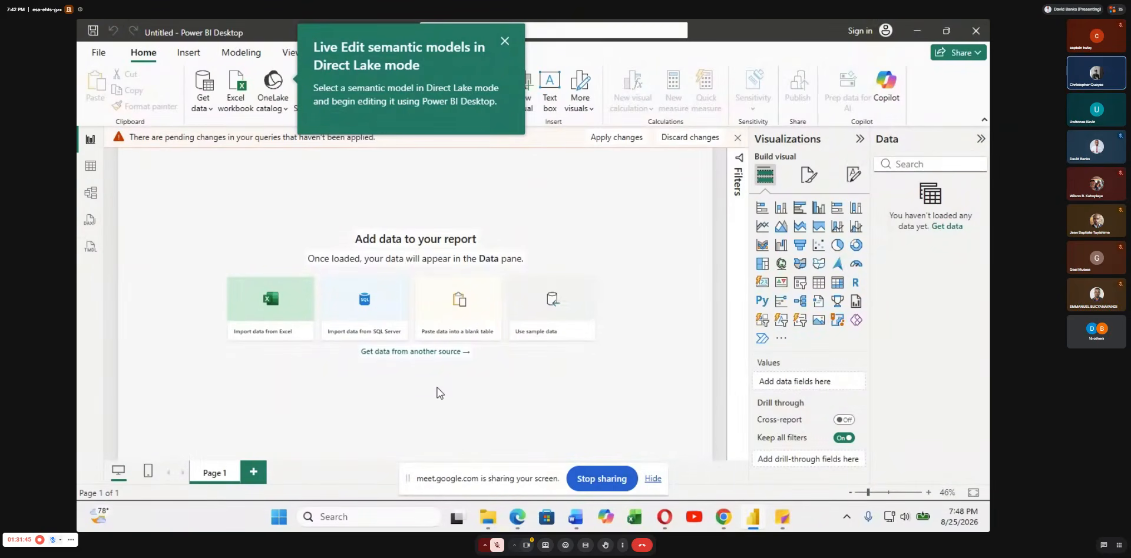
# Step: Import data from Excel again, opening the PowerQuery_Transactions_RAW_v2_sharing workbook
pyautogui.click(262, 305)
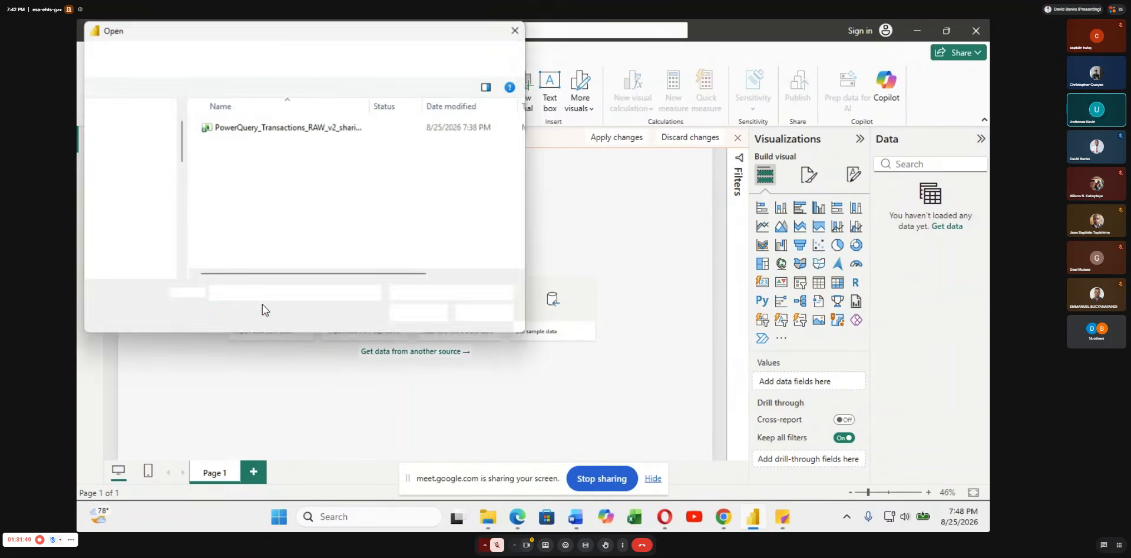
pyautogui.click(238, 128)
pyautogui.click(415, 315)
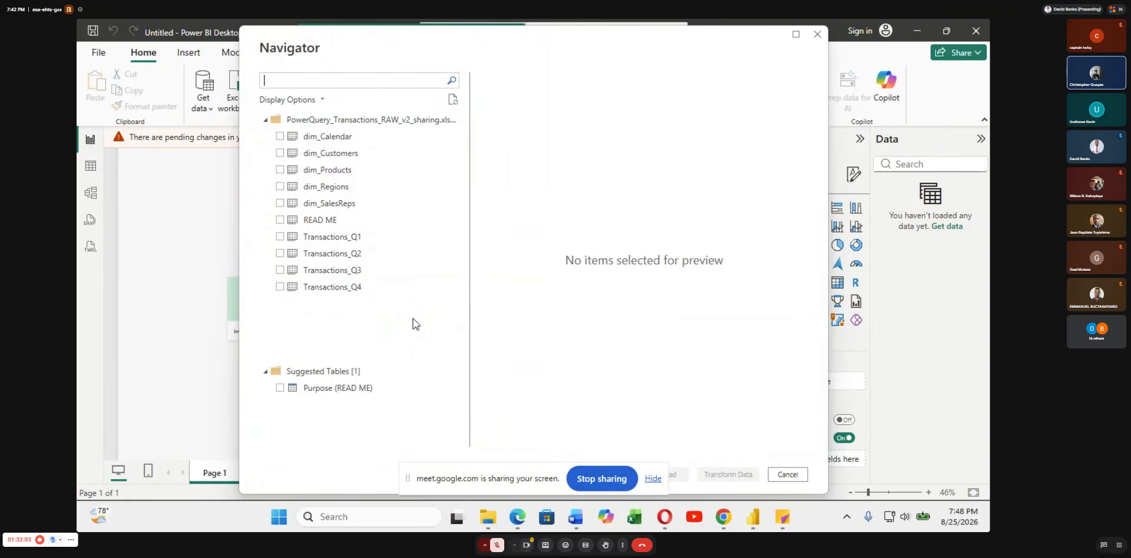
# Step: Select the dim_Calendar, dim_Customers, dim_Products, dim_Regions and dim_SalesReps tables and load the selection
pyautogui.click(279, 136)
pyautogui.click(280, 153)
pyautogui.click(280, 169)
pyautogui.click(280, 187)
pyautogui.click(285, 211)
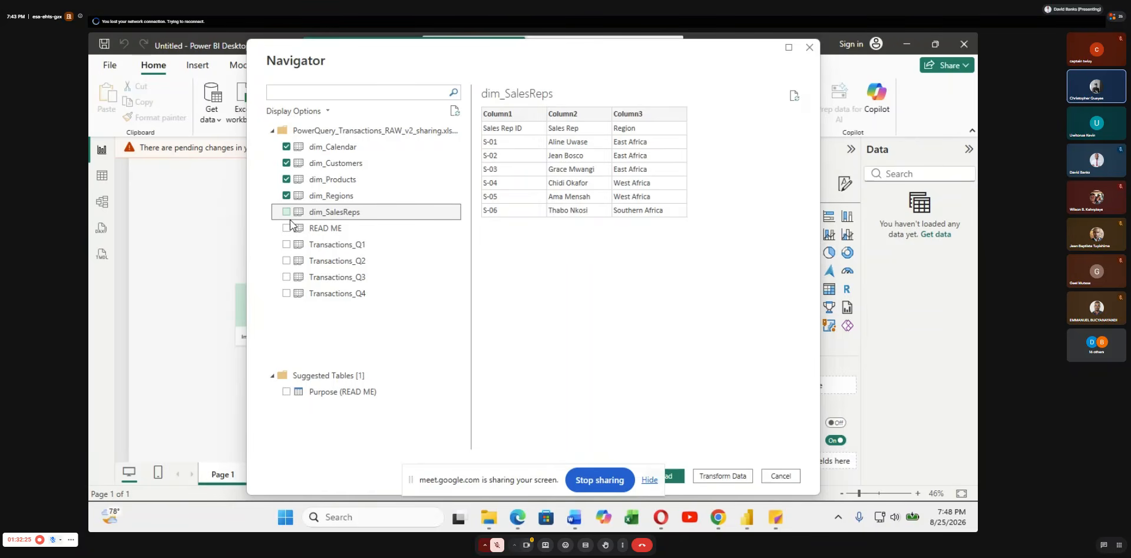
pyautogui.click(286, 211)
pyautogui.click(672, 476)
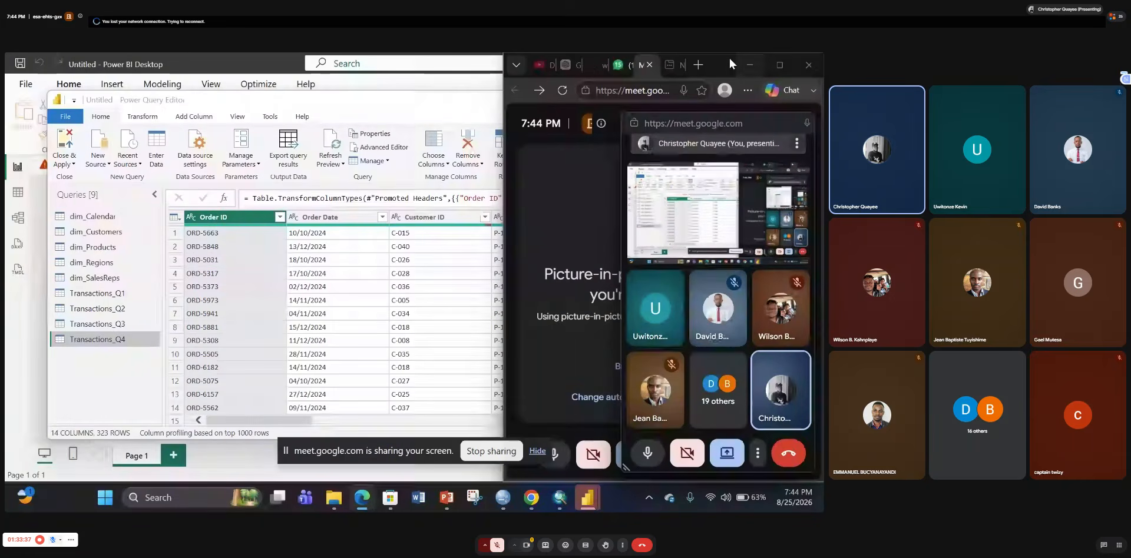
# Step: Move the browser and floating Google Meet windows away so they no longer cover the Power Query Editor
pyautogui.moveTo(729, 58); pyautogui.dragTo(394, 457)
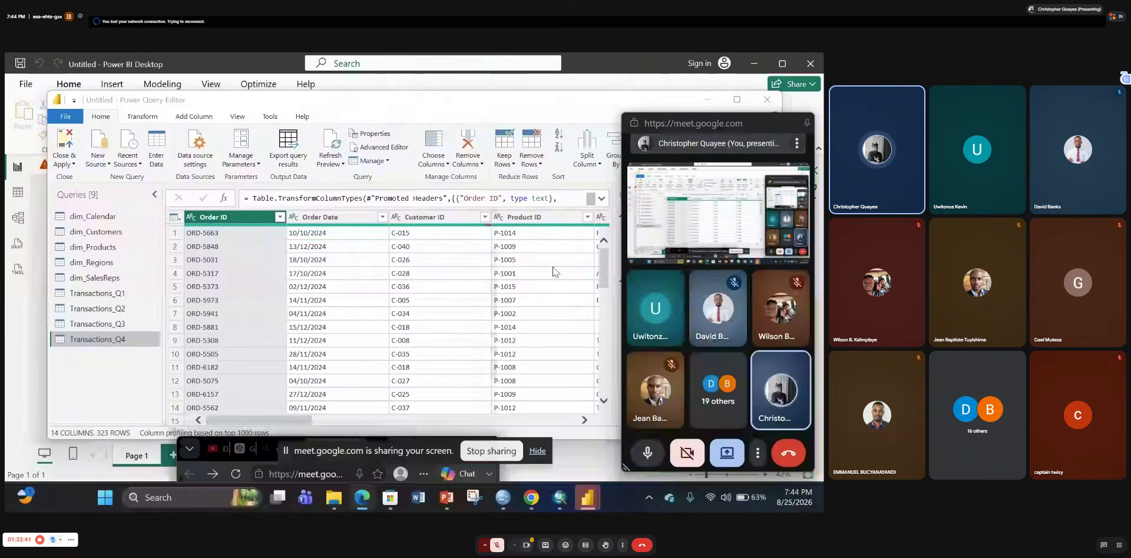
pyautogui.moveTo(752, 123); pyautogui.dragTo(822, 295)
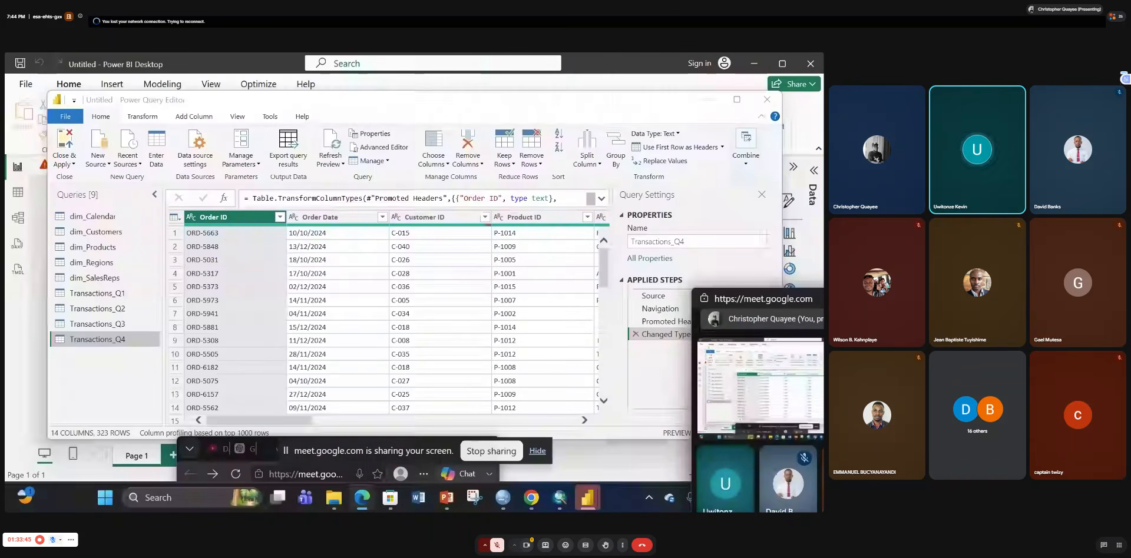
pyautogui.moveTo(822, 297); pyautogui.dragTo(779, 454)
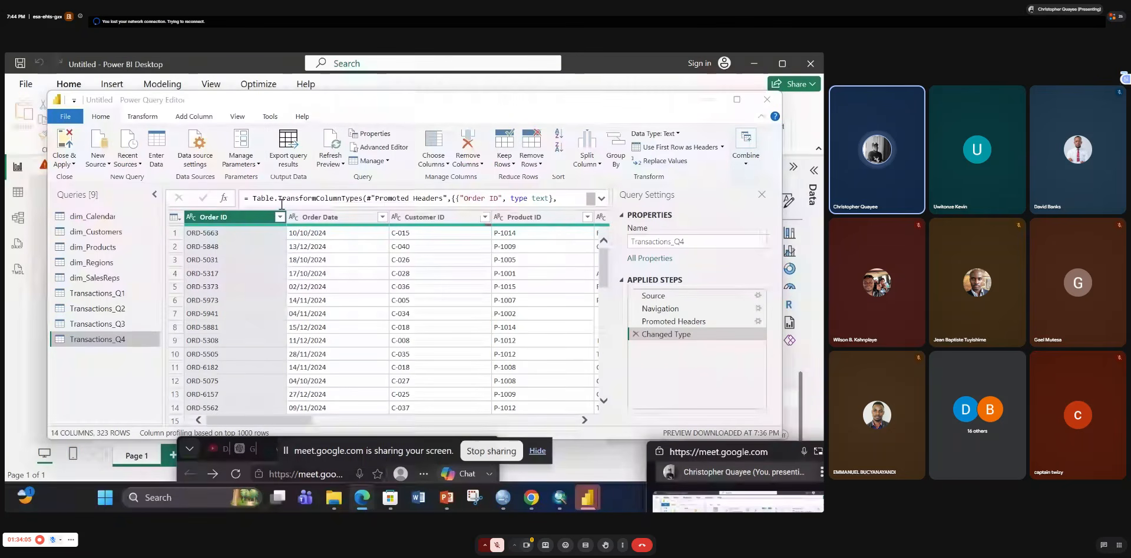
# Step: Close the Power Query Editor while applying its queries, and bring the floating Google Meet window fully back into view
pyautogui.click(72, 167)
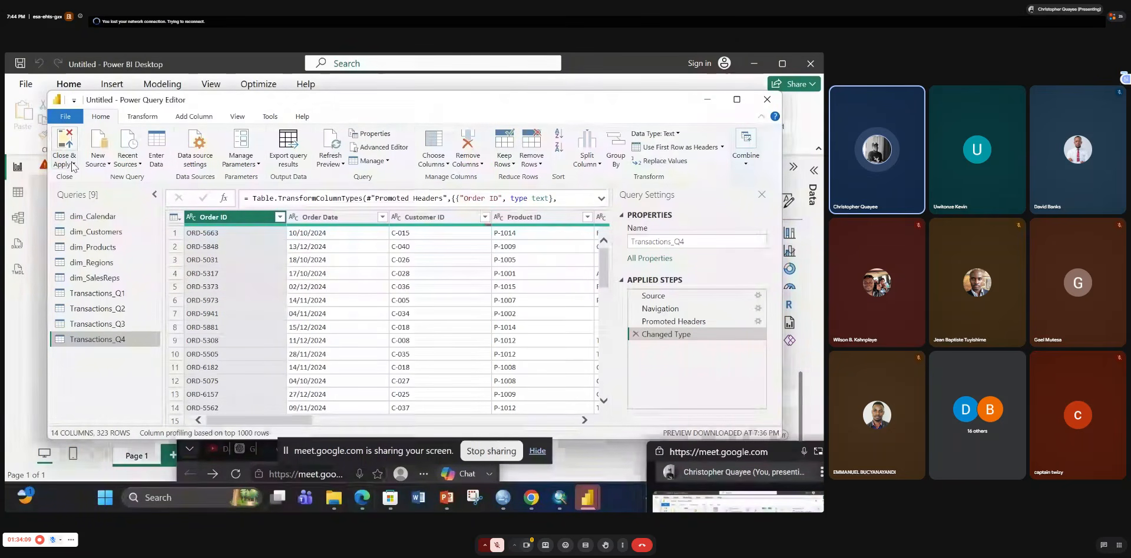
pyautogui.click(73, 168)
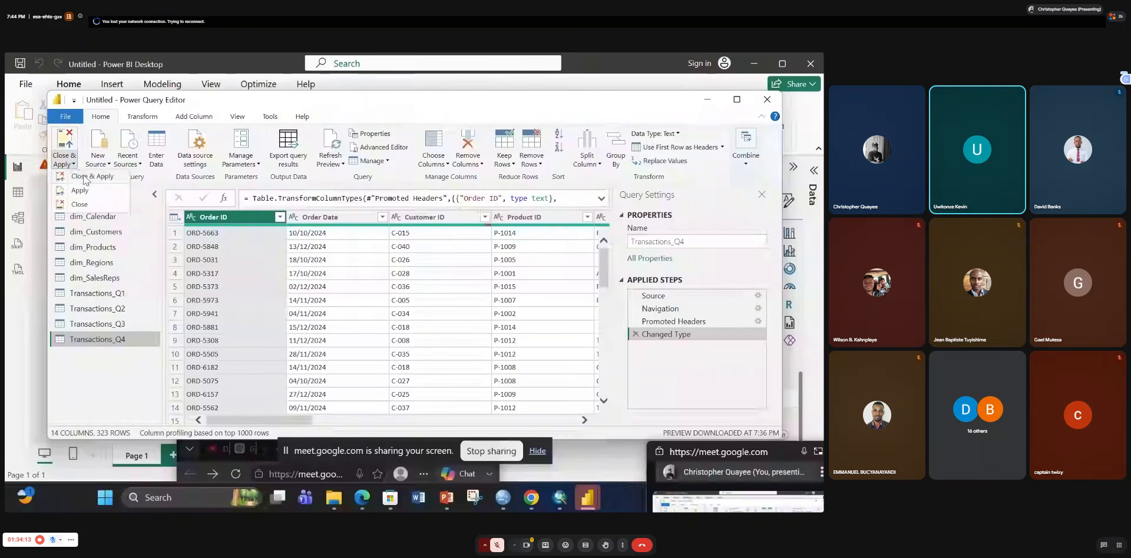
pyautogui.click(83, 175)
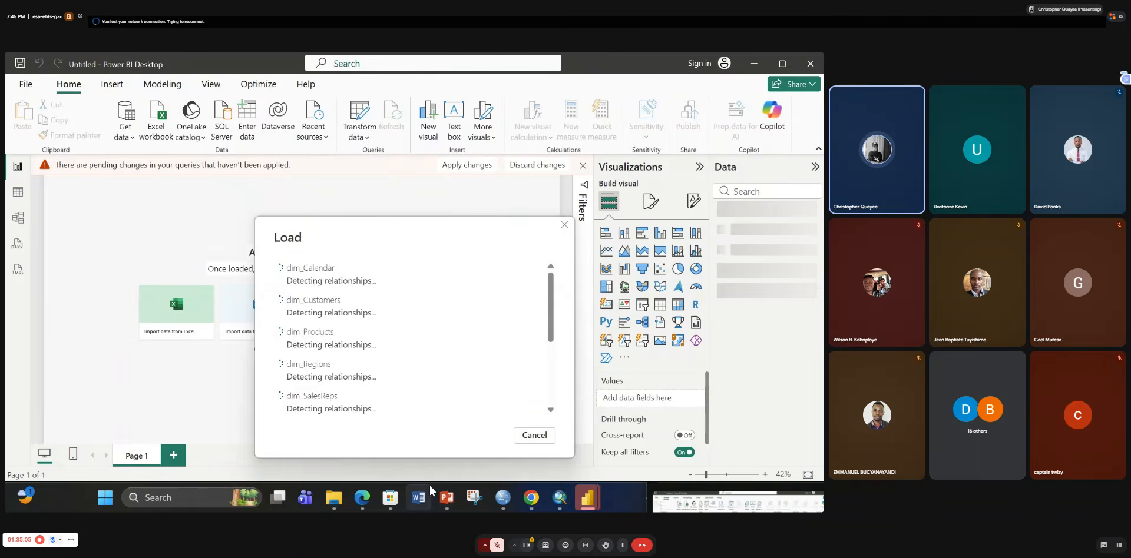
pyautogui.moveTo(677, 465)
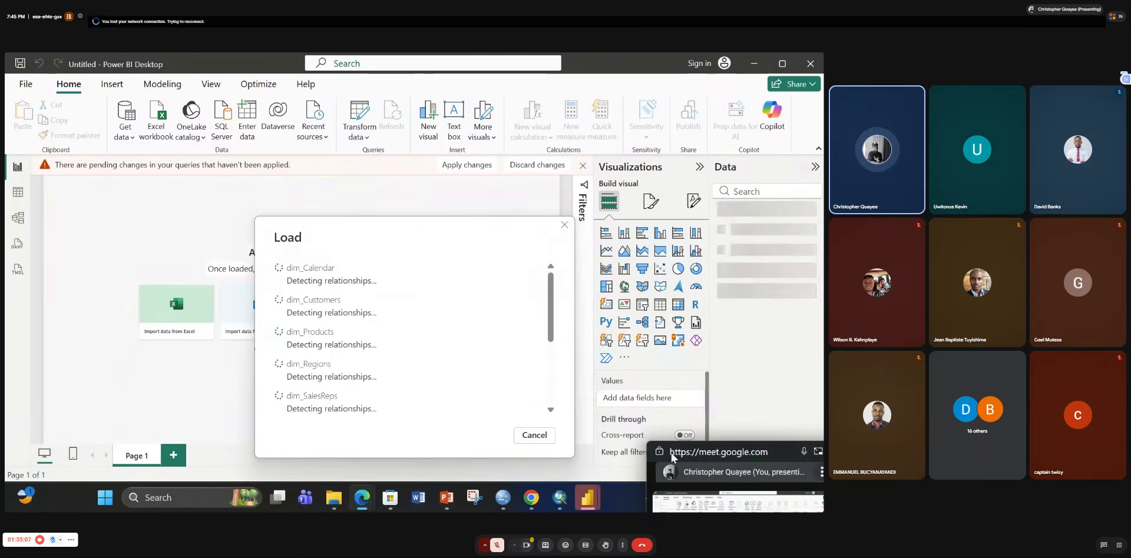
pyautogui.moveTo(779, 448); pyautogui.dragTo(729, 81)
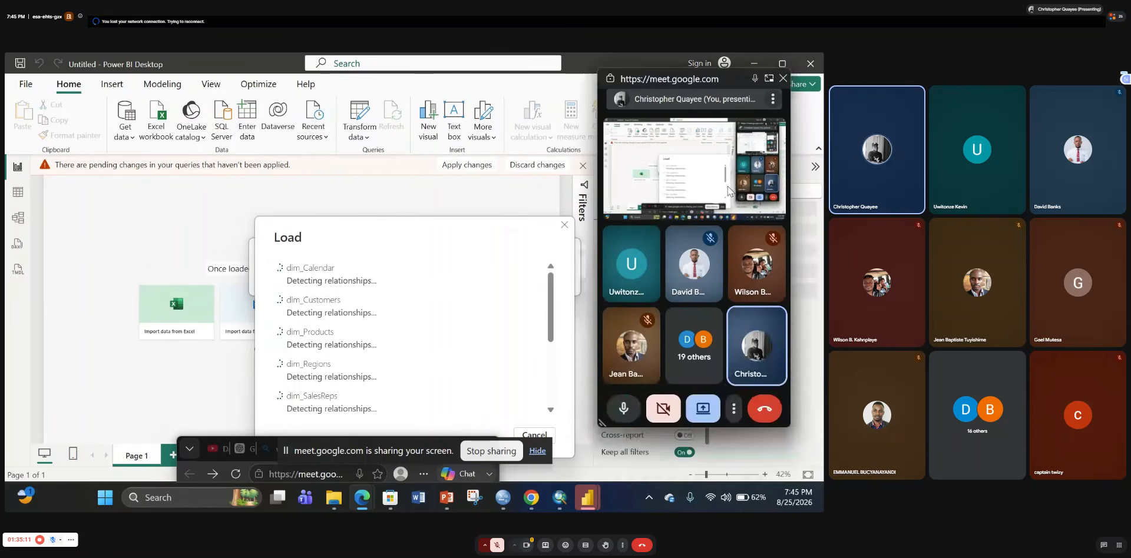
# Step: Stop sharing the screen in the Google Meet call
pyautogui.click(701, 406)
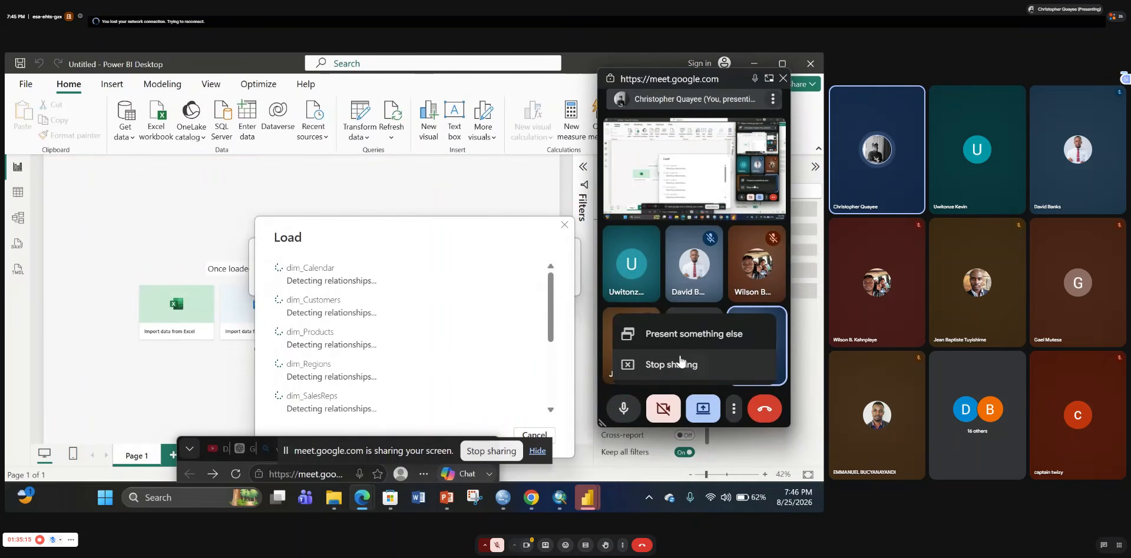
pyautogui.click(677, 363)
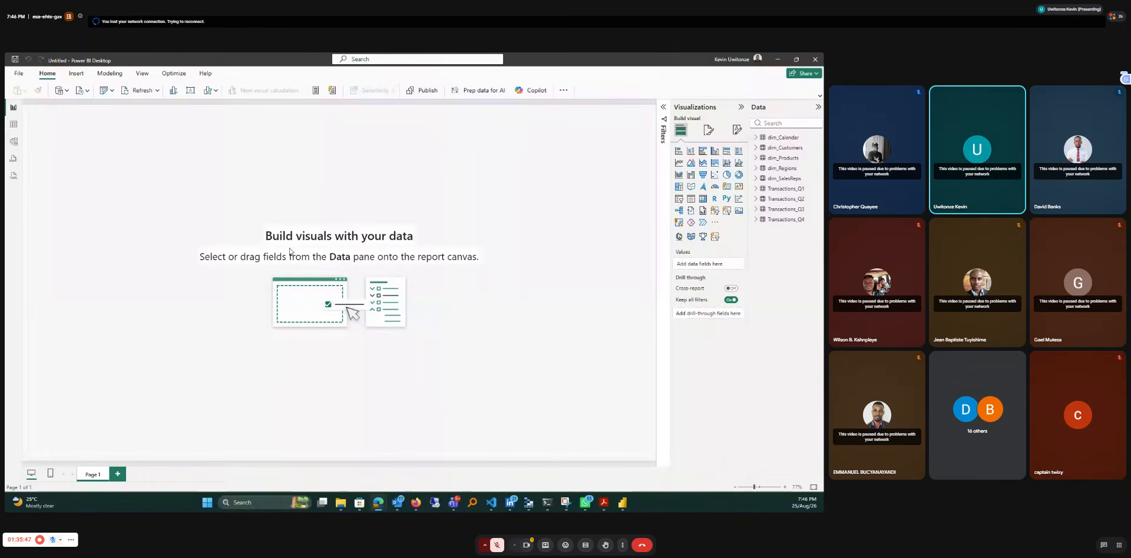
# Step: Review the imported data in Table view, switching between the report canvas and the Transactions_Q1 table
pyautogui.click(13, 127)
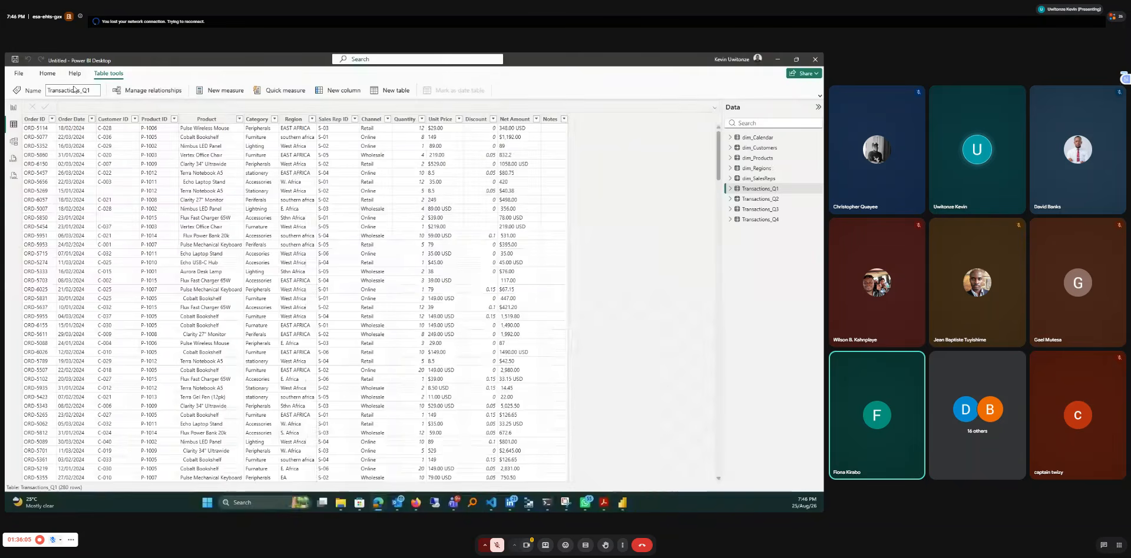
pyautogui.click(13, 110)
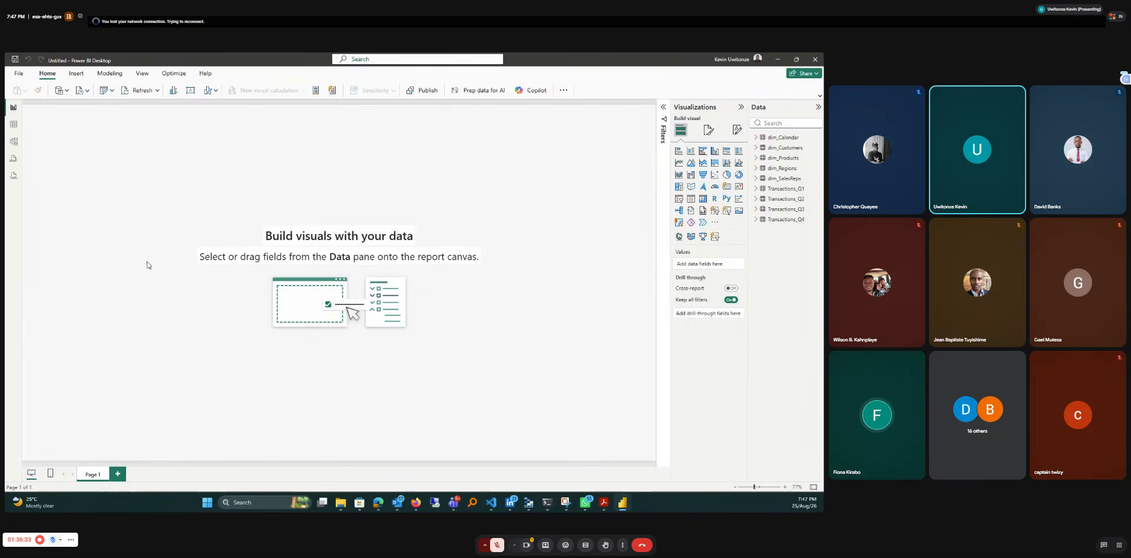
pyautogui.click(13, 125)
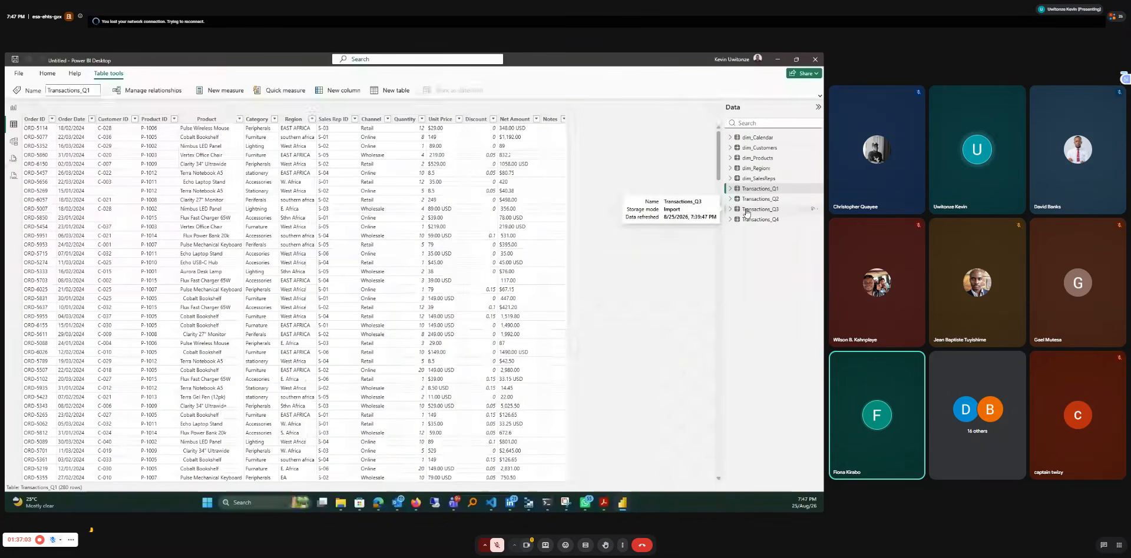
pyautogui.click(759, 137)
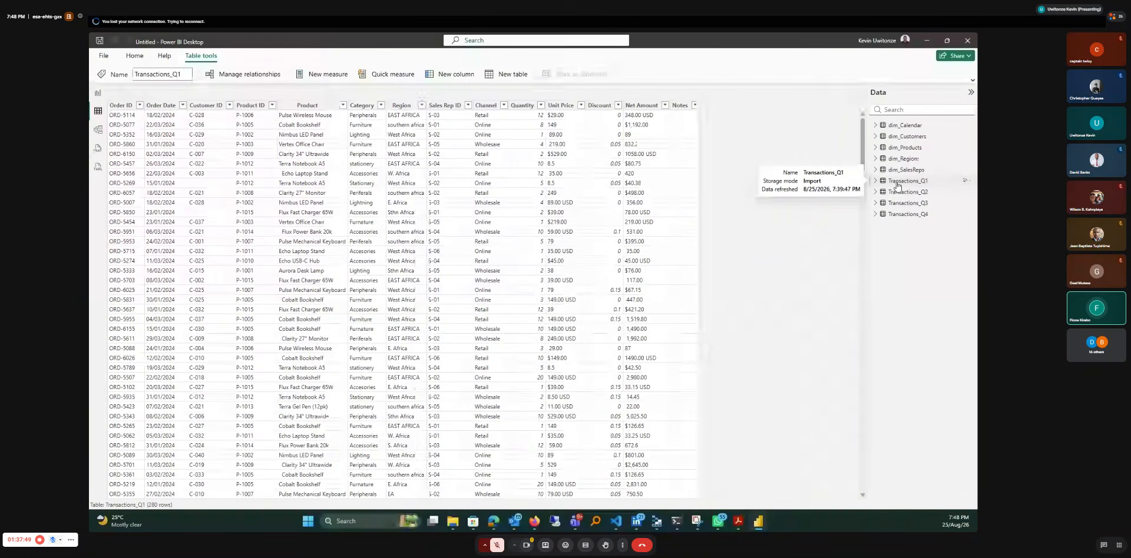
pyautogui.click(897, 186)
# Step: Expand the Home ribbon to its full layout while keeping the Transactions_Q1 table displayed
pyautogui.click(135, 56)
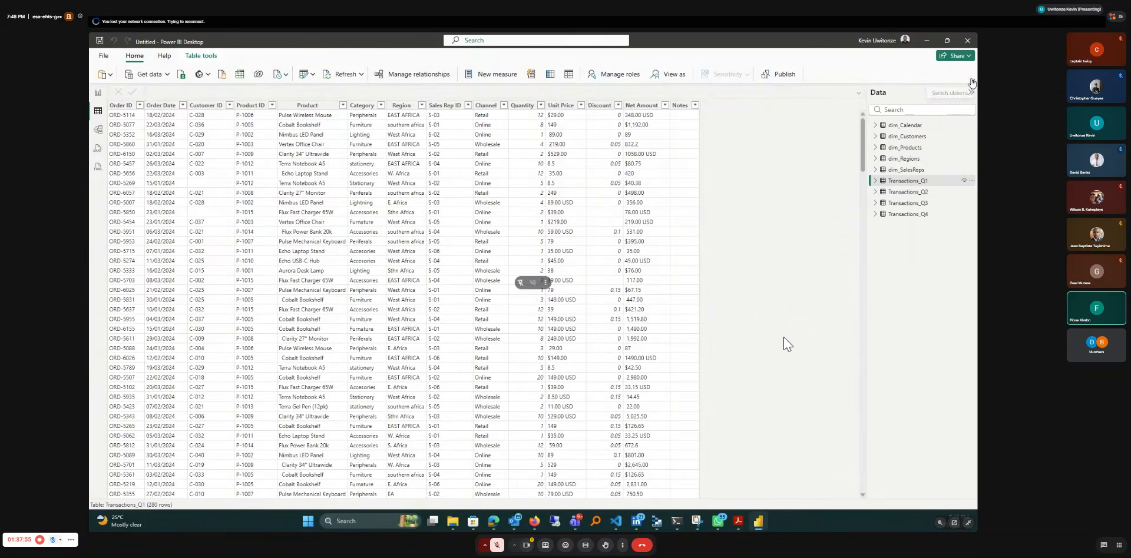
pyautogui.click(972, 81)
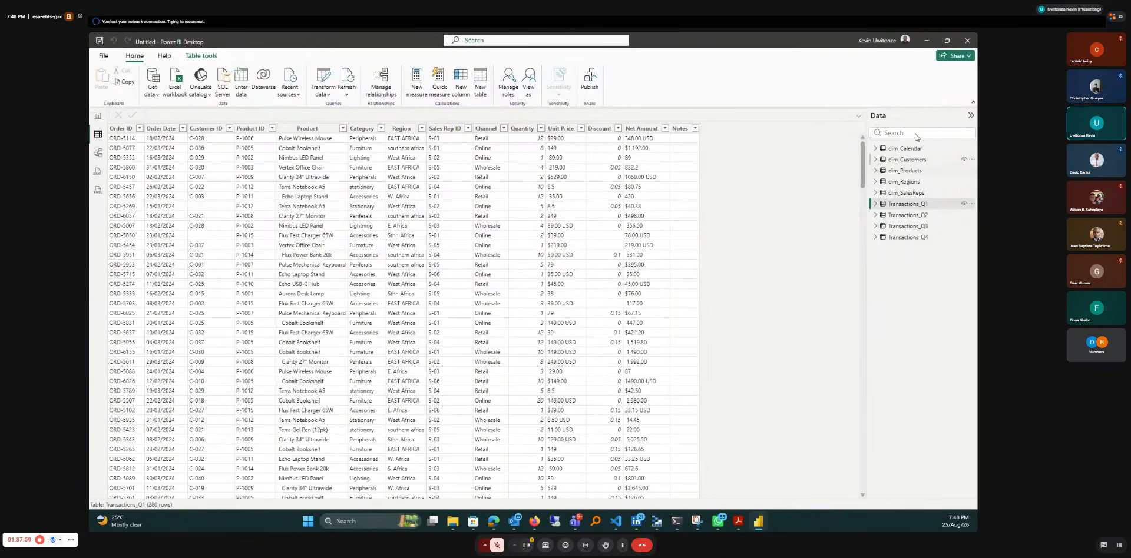
pyautogui.click(910, 203)
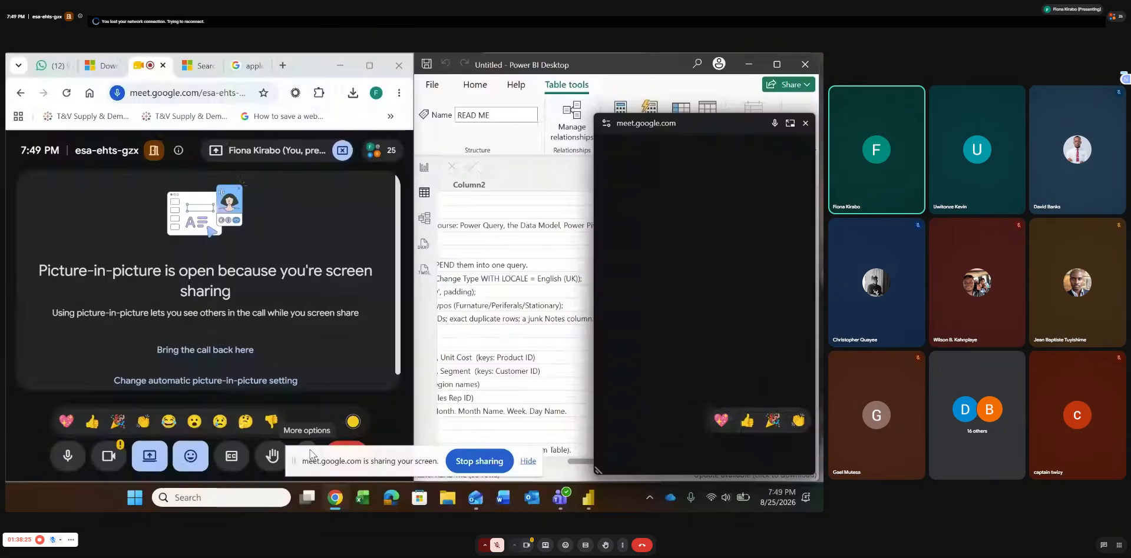
# Step: Close the floating Google Meet window and maximize the browser window holding the call
pyautogui.click(806, 123)
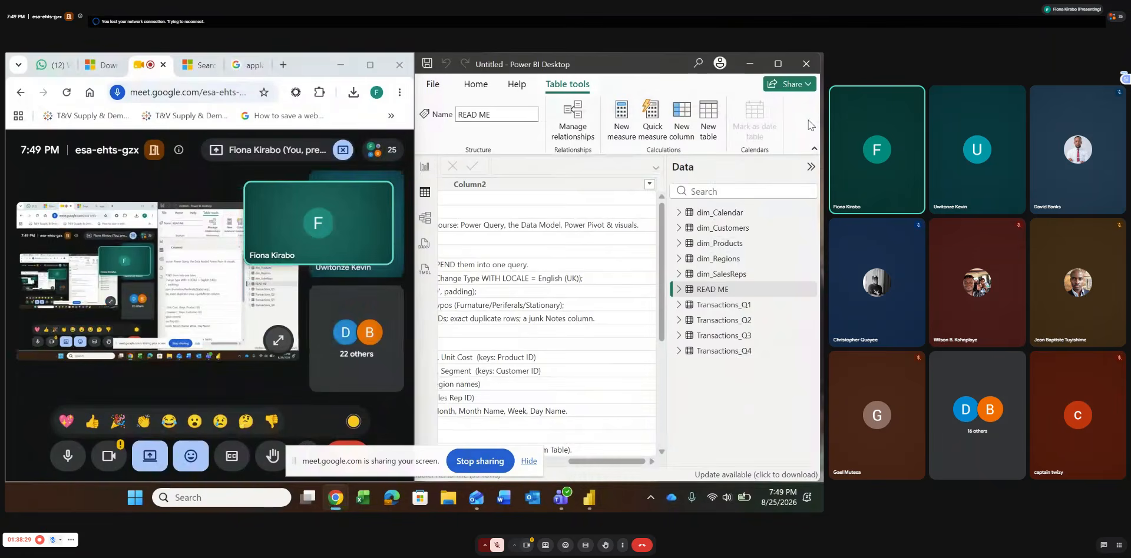
pyautogui.click(648, 89)
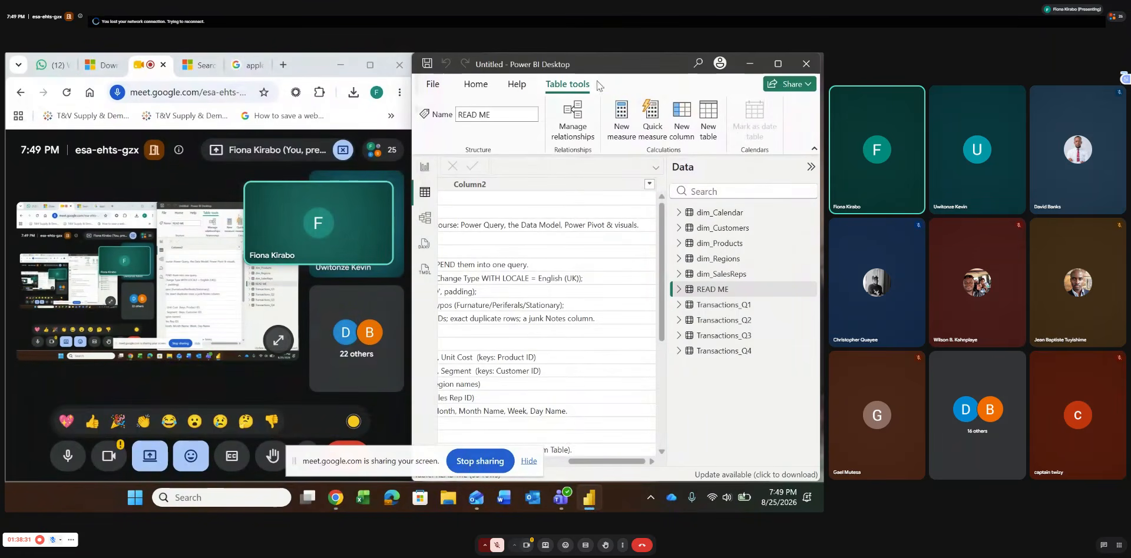
pyautogui.click(376, 72)
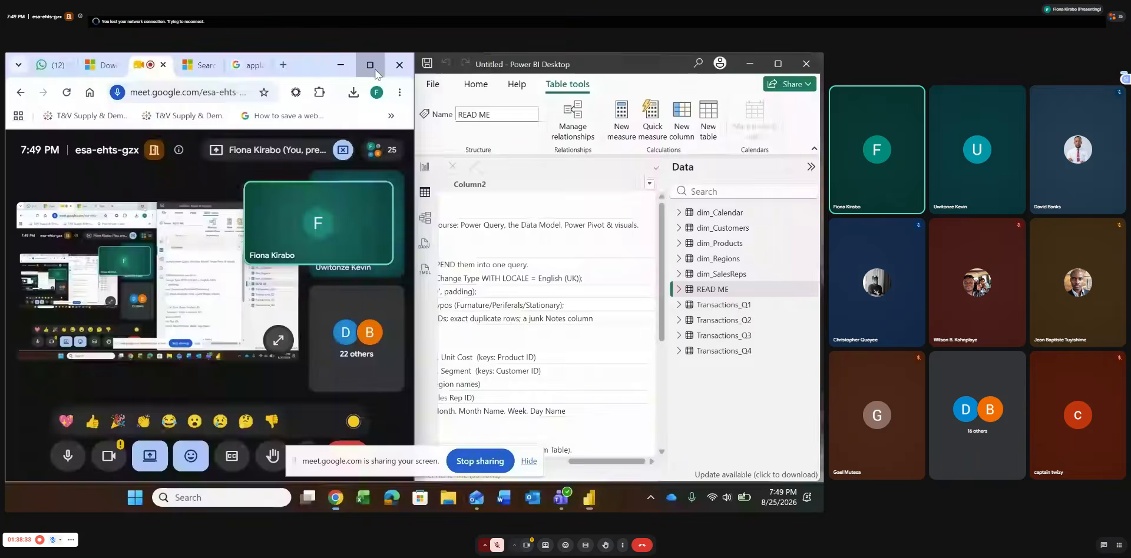
pyautogui.click(375, 71)
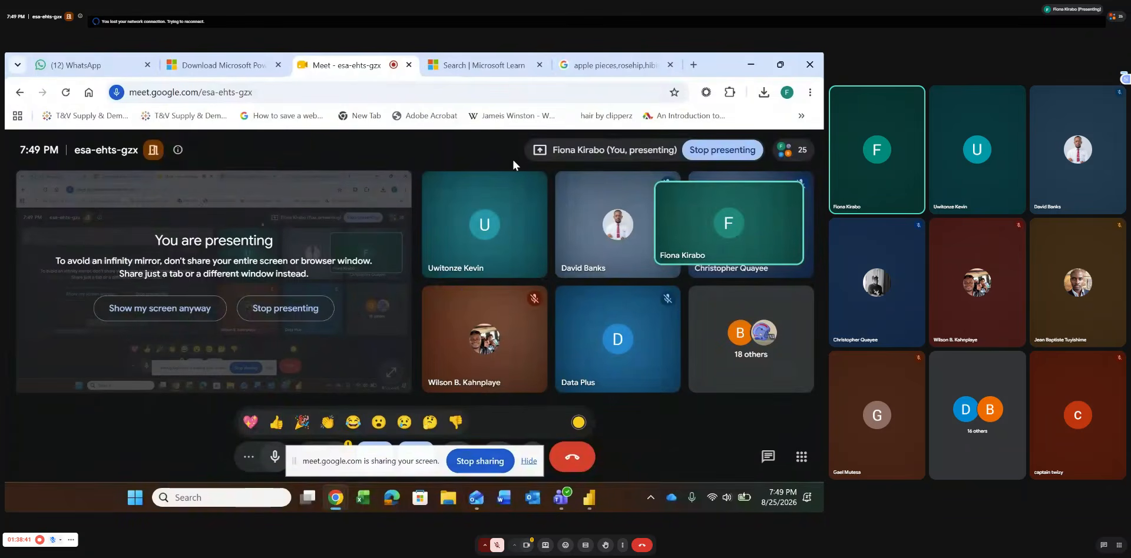
# Step: Look through the dim_Calendar, Transactions_Q2 and Transactions_Q3 tables and return to Transactions_Q1
pyautogui.moveTo(574, 197)
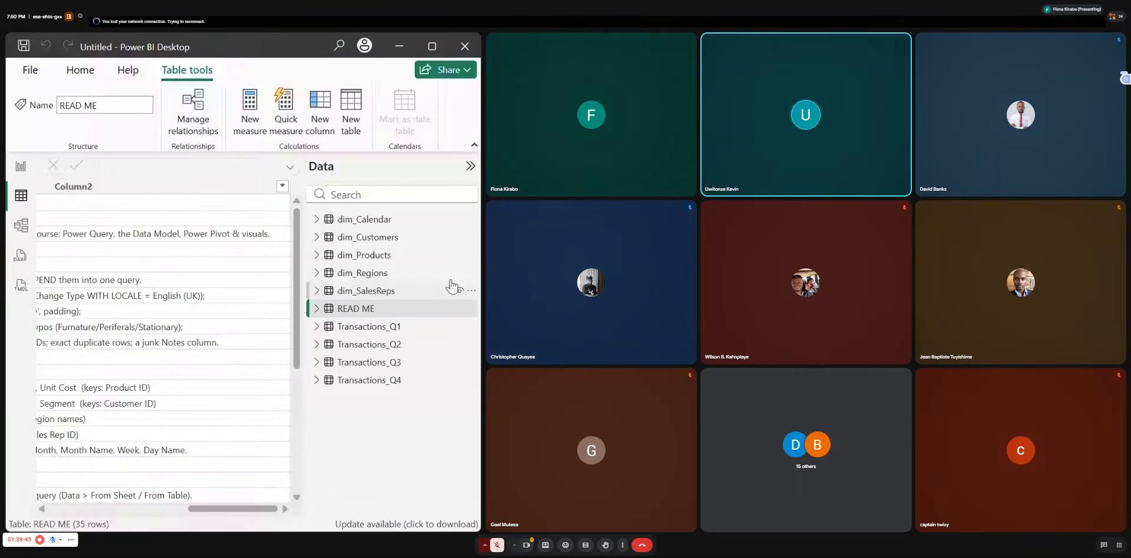
pyautogui.click(380, 221)
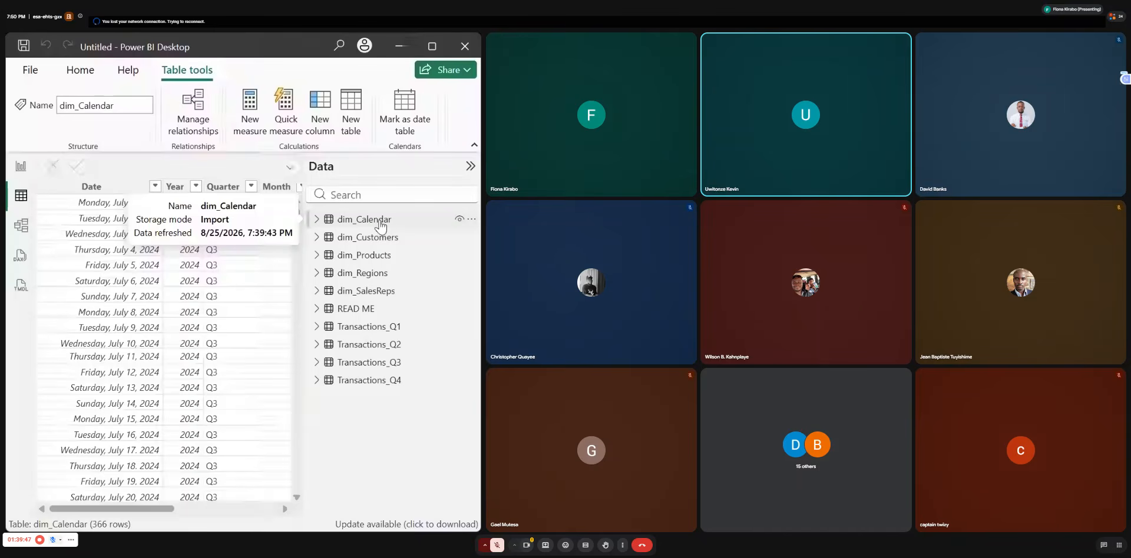
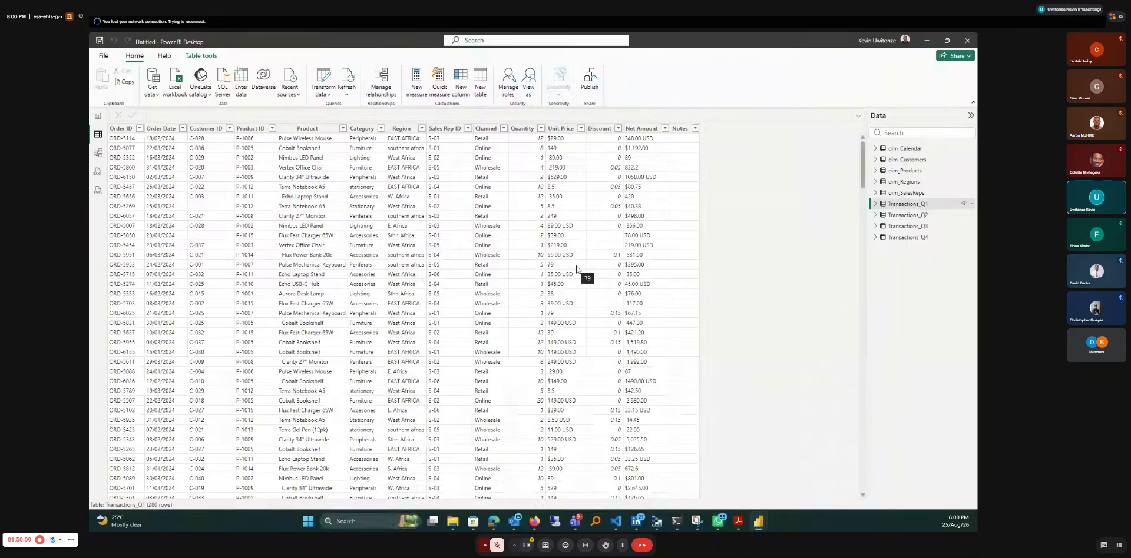
pyautogui.click(910, 216)
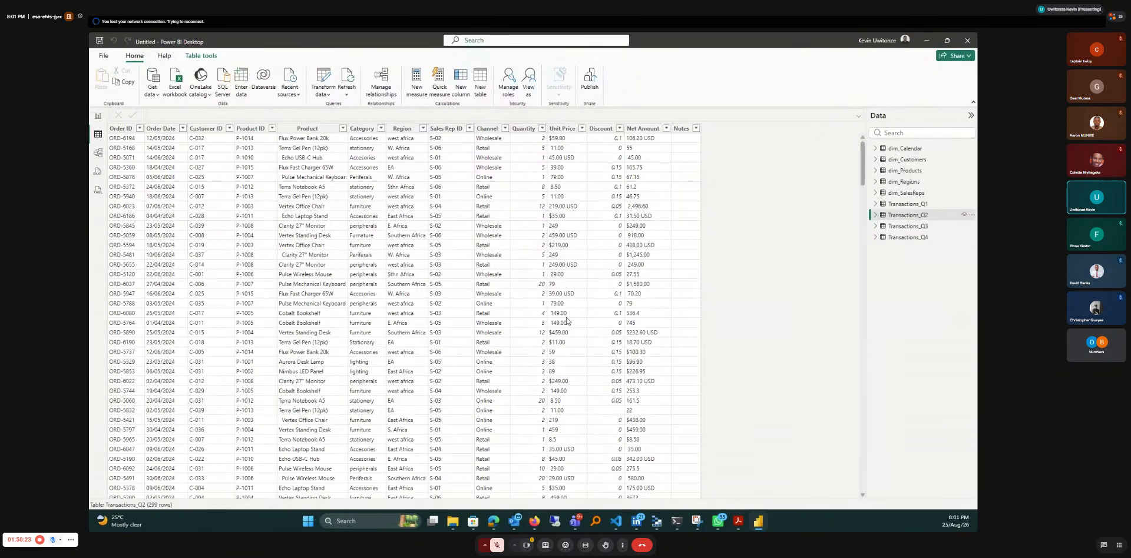
pyautogui.click(910, 226)
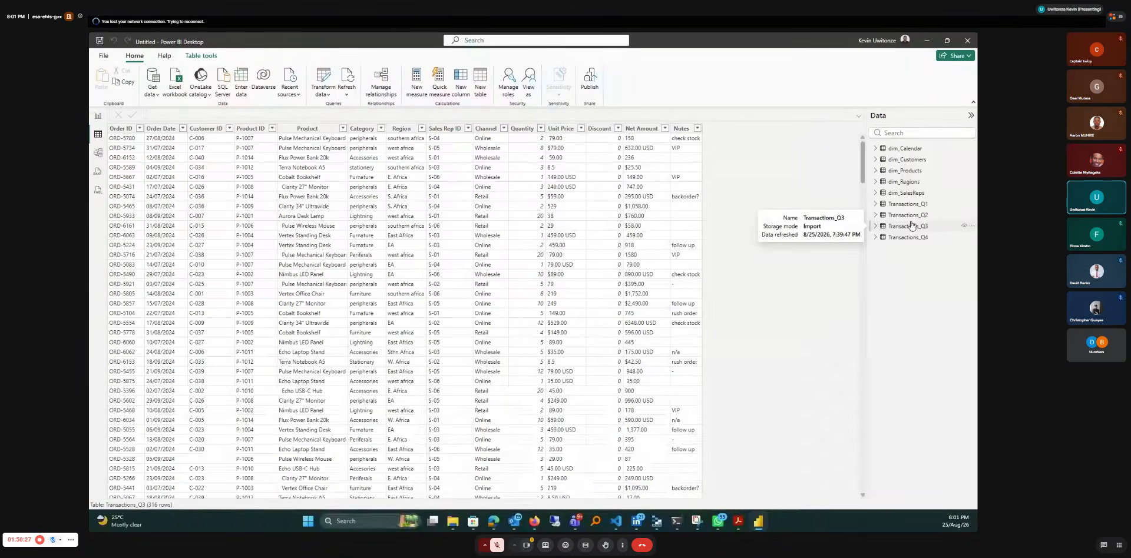
pyautogui.click(899, 151)
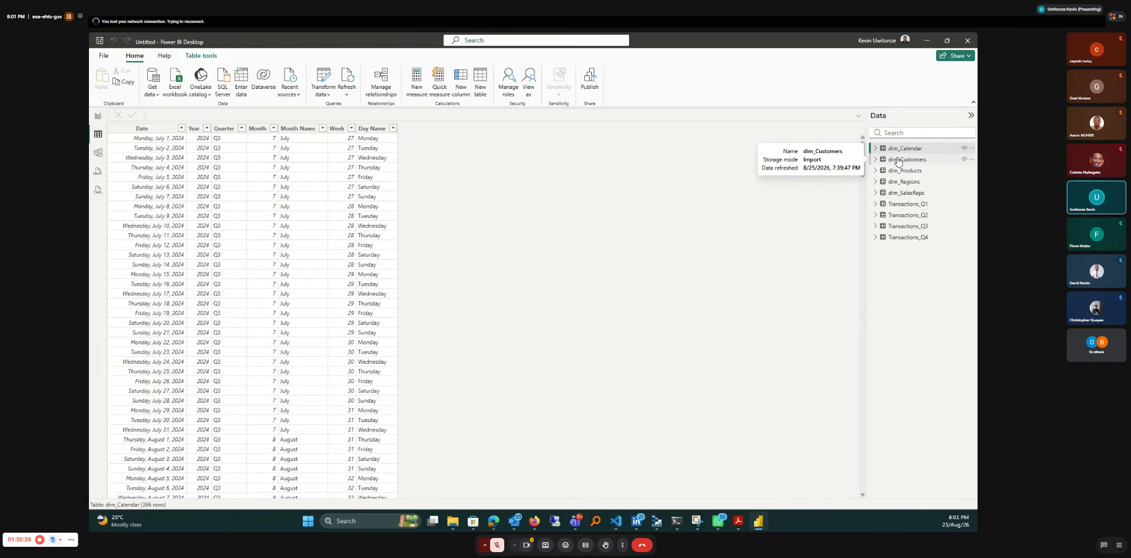
pyautogui.moveTo(899, 178)
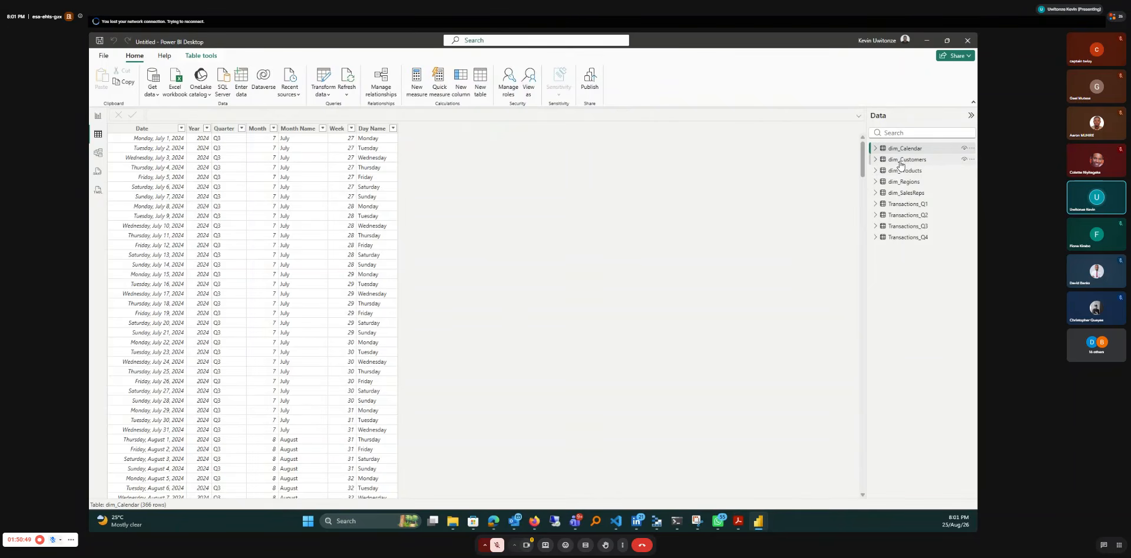
pyautogui.click(899, 205)
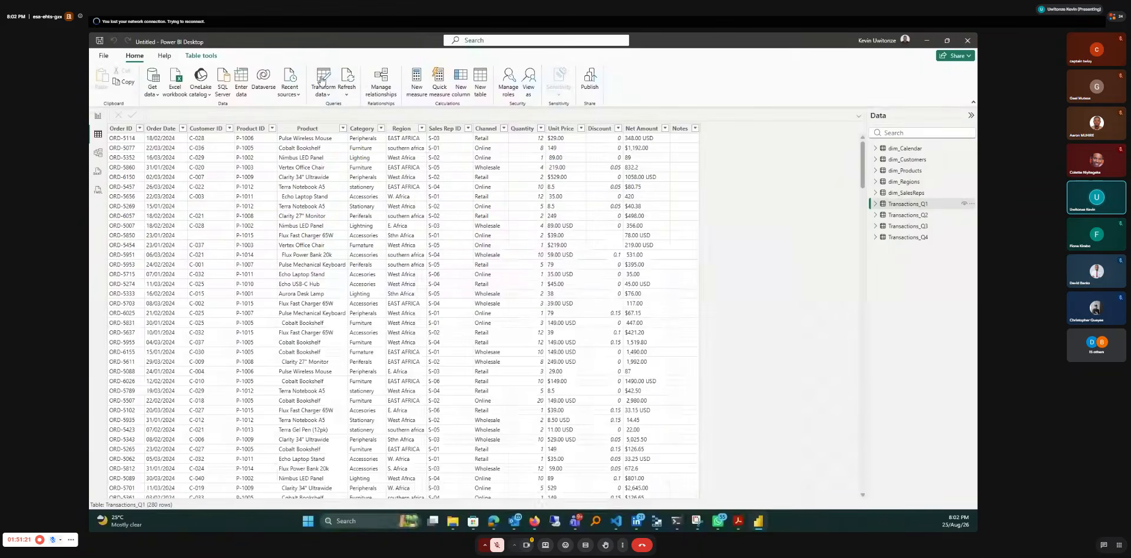
# Step: Close the Power Query Editor and the report without saving, and bring up the remaining Power BI Desktop windows
pyautogui.click(321, 81)
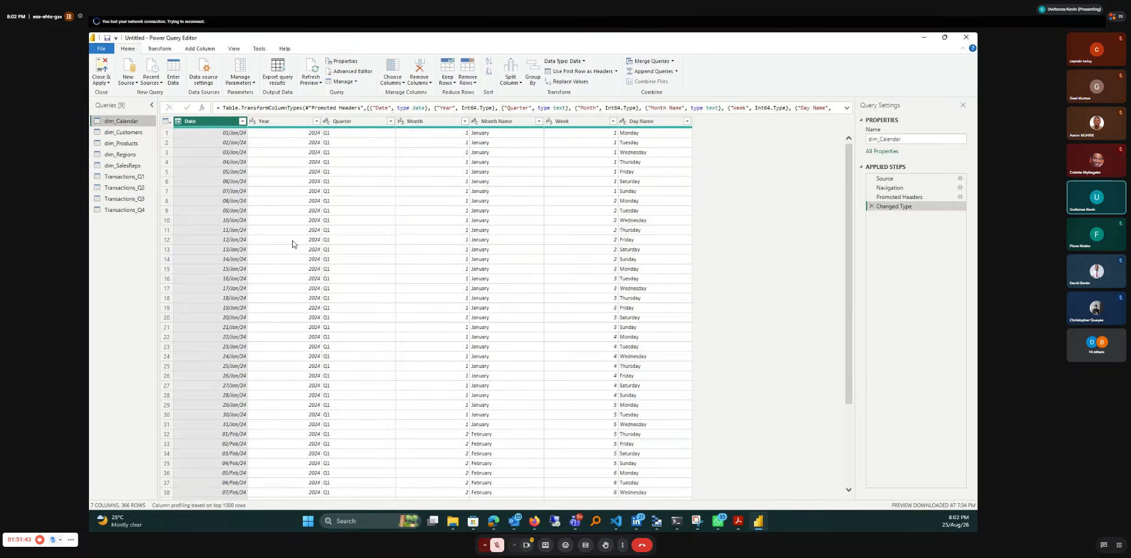
pyautogui.click(966, 36)
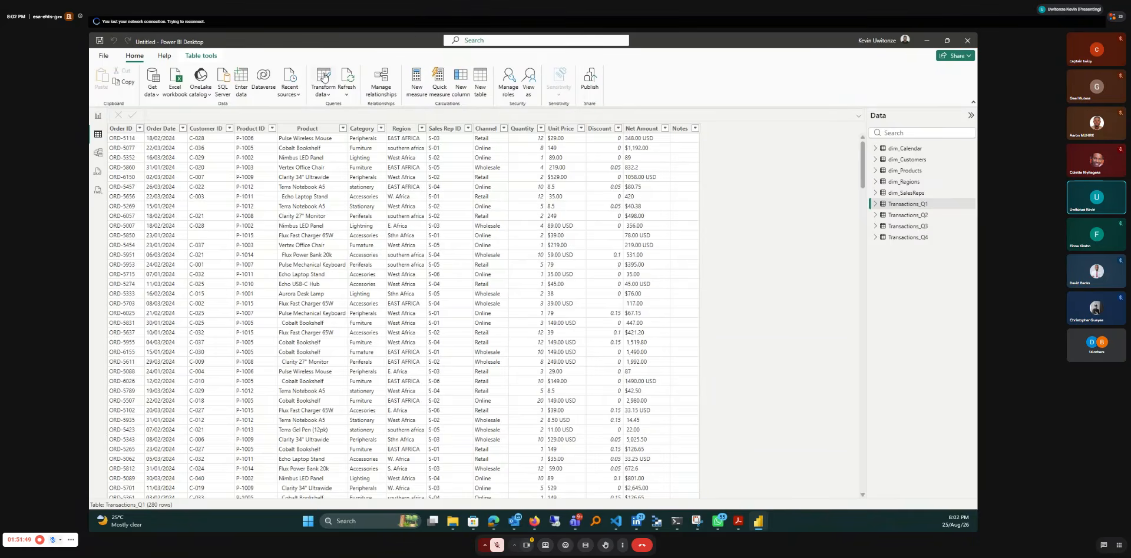
pyautogui.click(323, 77)
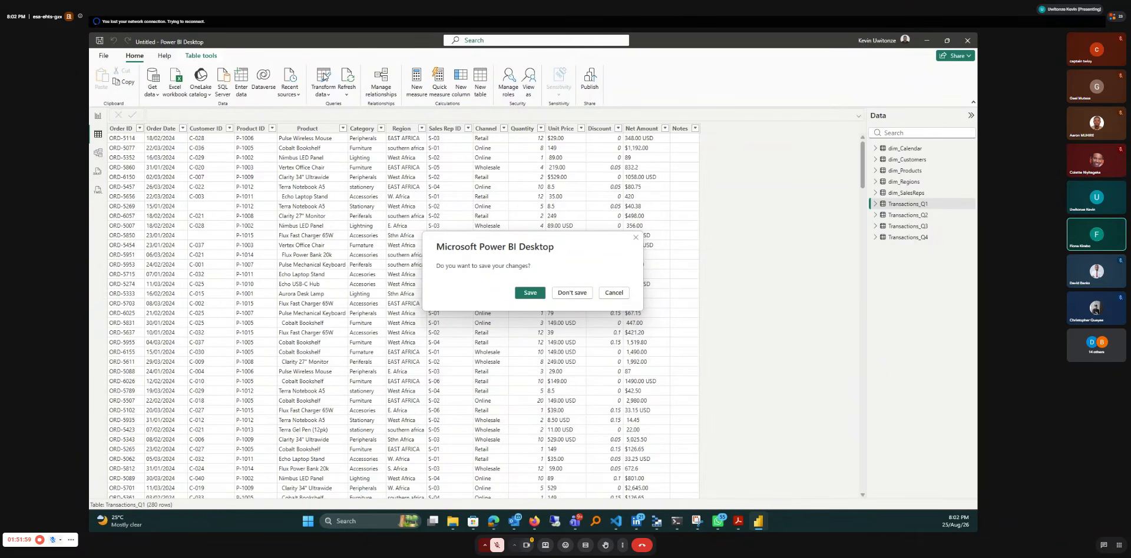
pyautogui.click(571, 293)
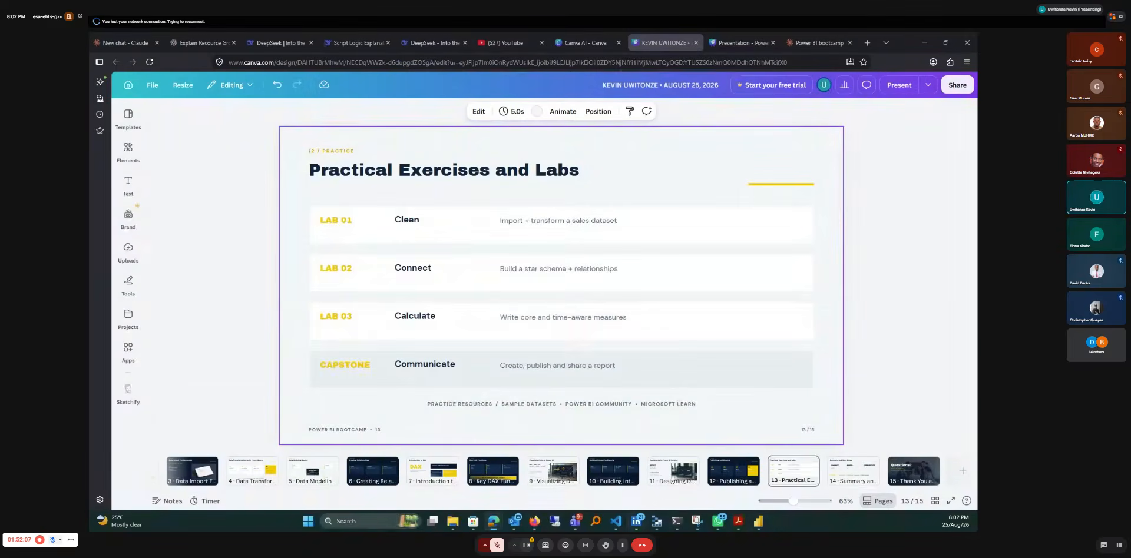
pyautogui.click(758, 521)
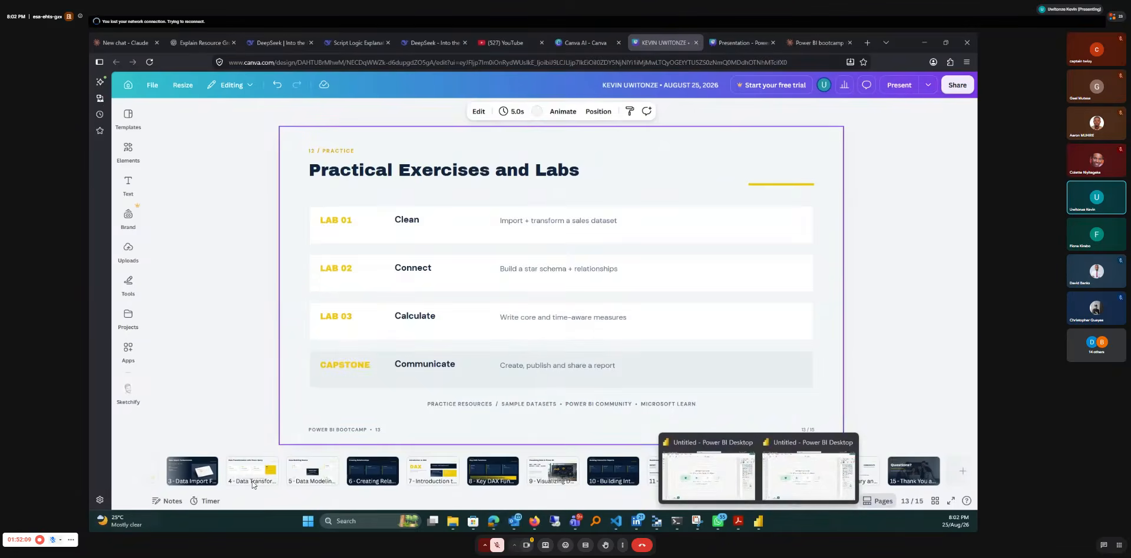
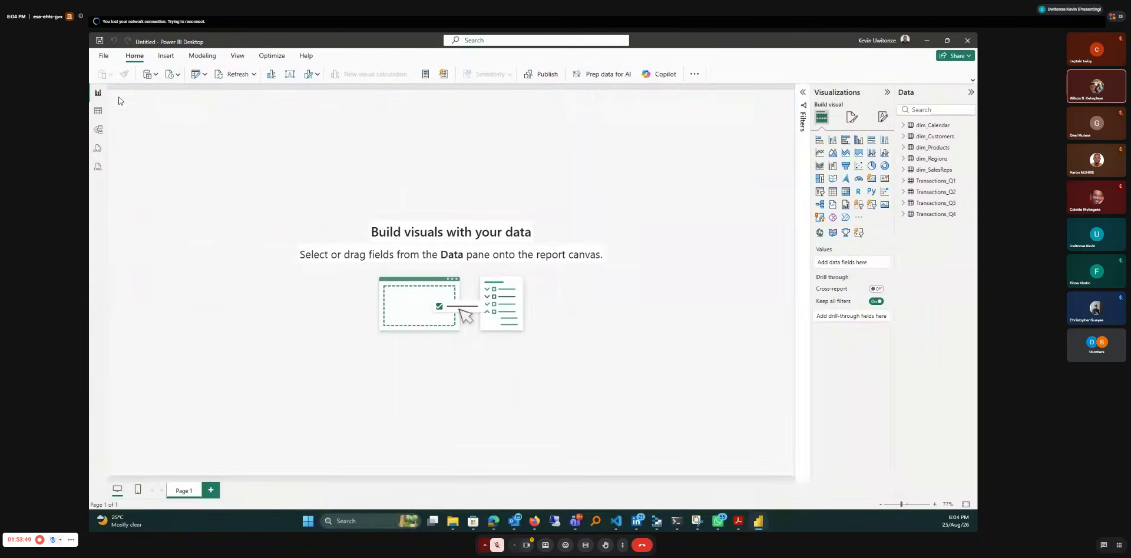
# Step: Switch the report to Table view and open its imported queries in the Power Query Editor
pyautogui.click(98, 111)
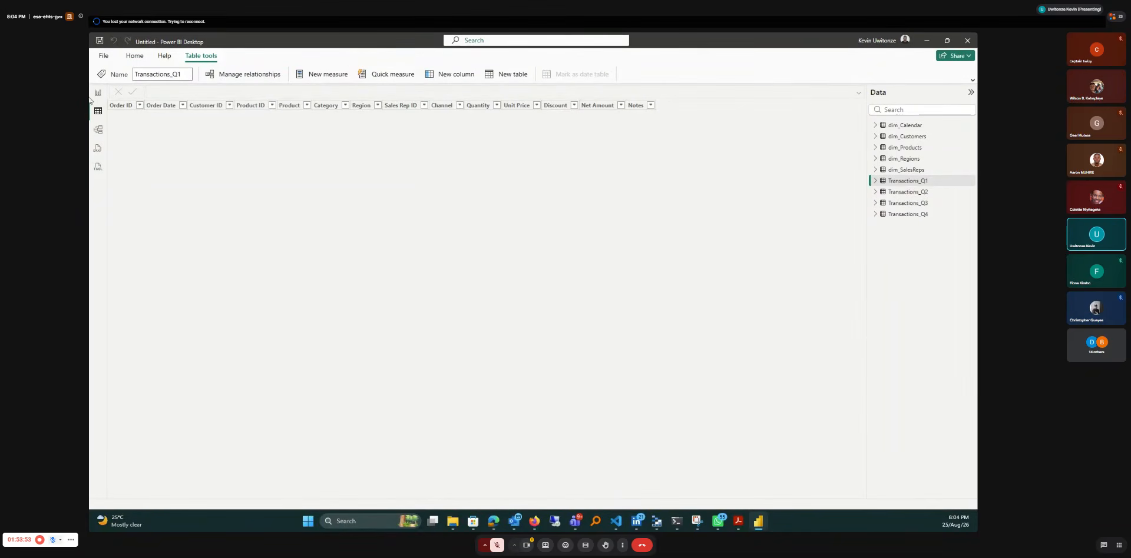
pyautogui.click(134, 56)
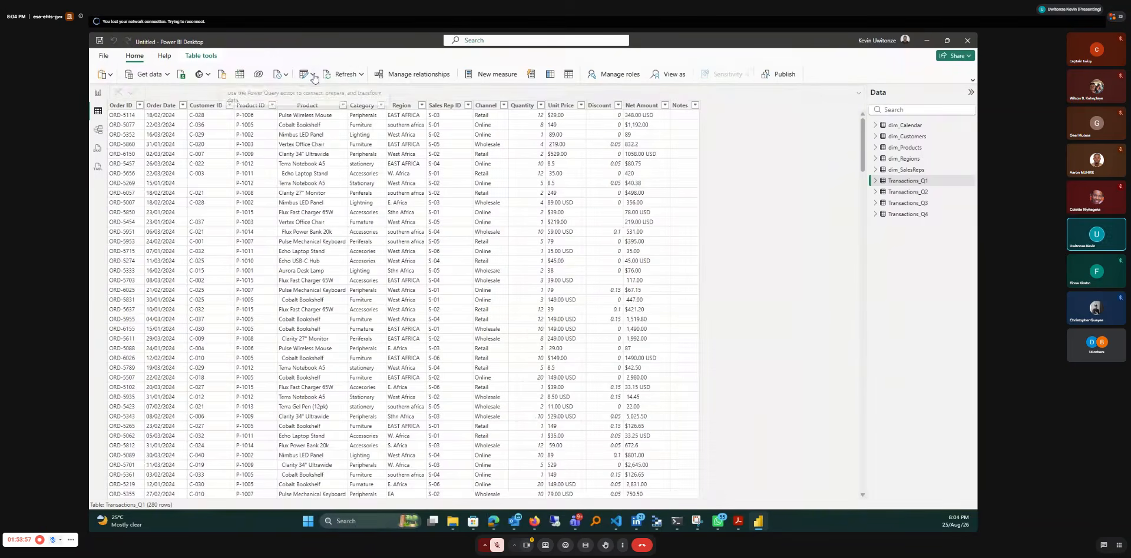
pyautogui.click(313, 75)
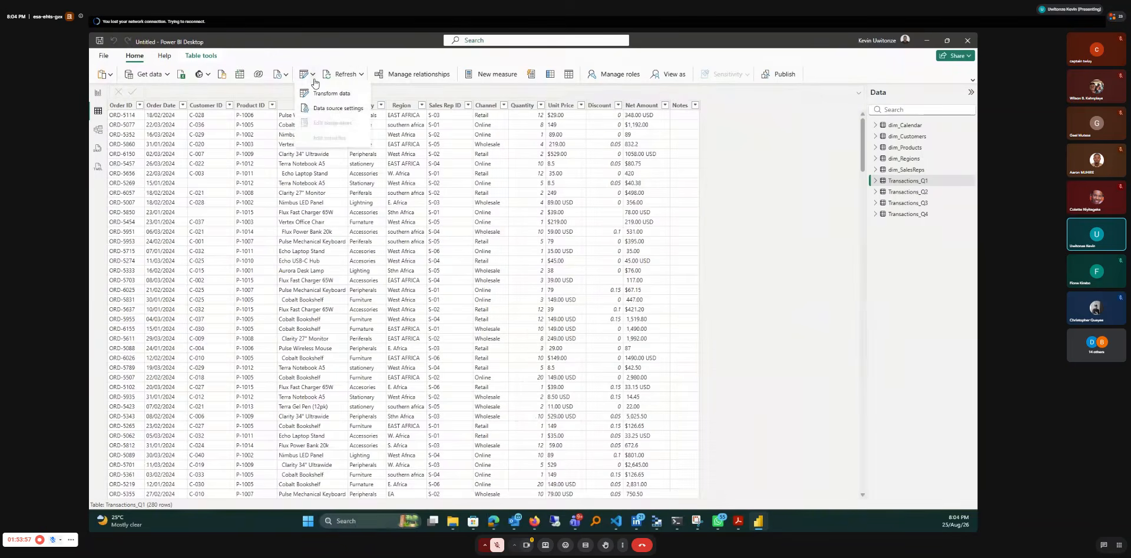
pyautogui.click(324, 95)
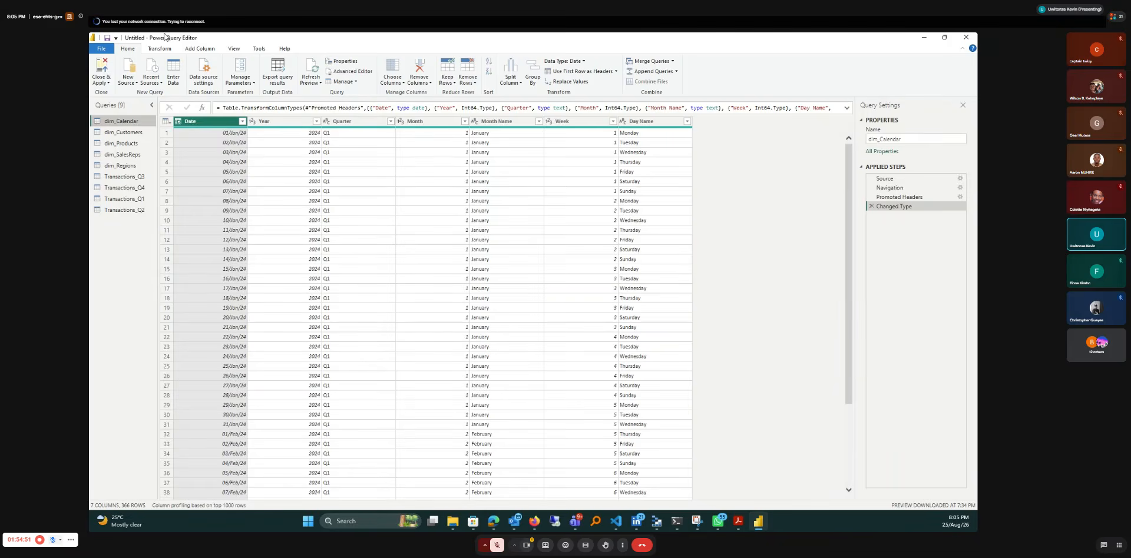
# Step: Open the Transactions_Q1 query and turn on Show whitespace and Column distribution for its data preview, leaving Column profile off
pyautogui.click(108, 199)
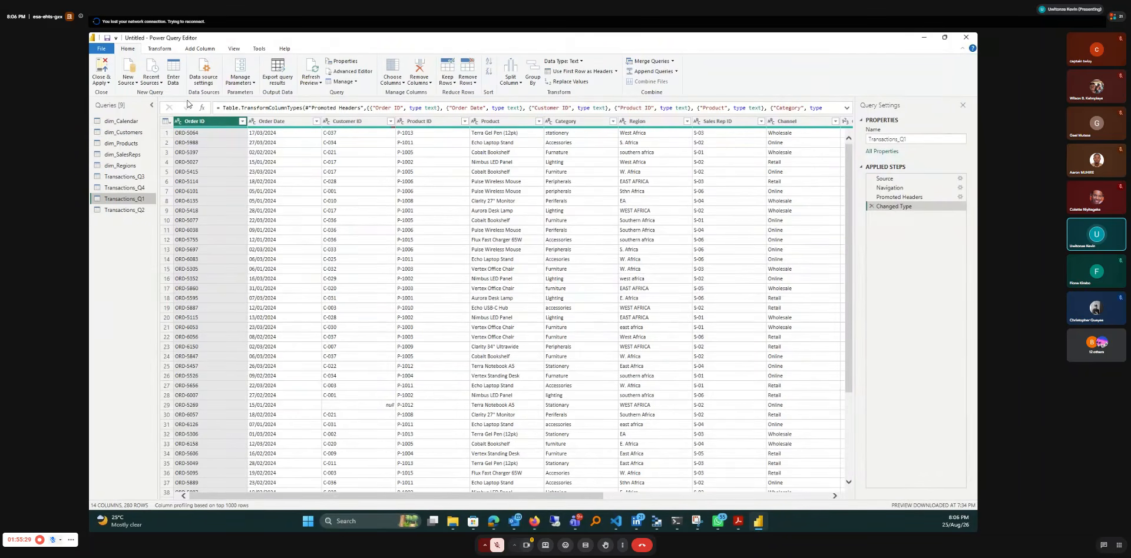
pyautogui.click(236, 50)
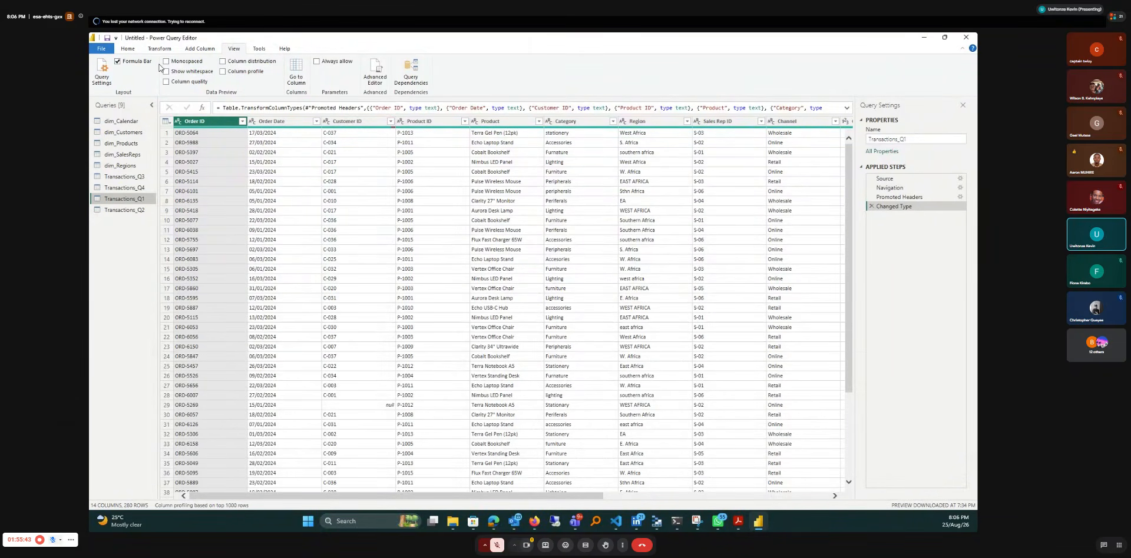
pyautogui.click(223, 71)
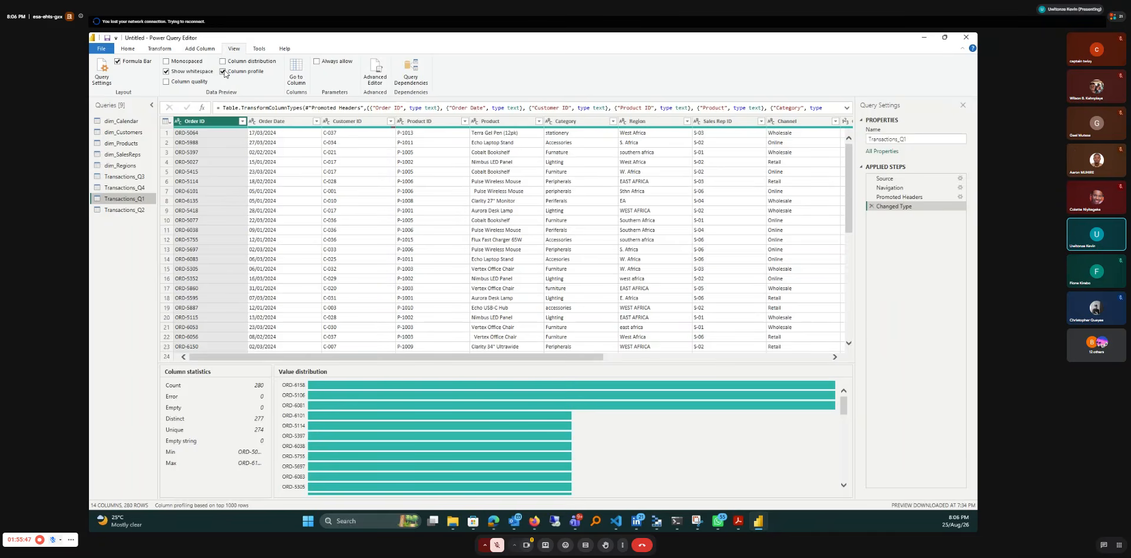
pyautogui.click(223, 71)
pyautogui.click(223, 61)
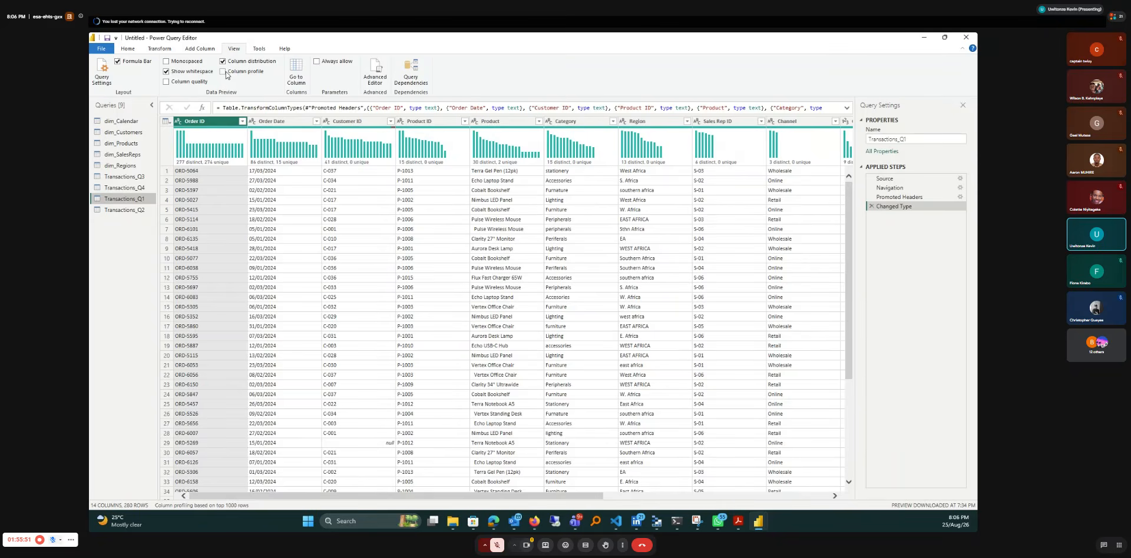
# Step: Try the Column distribution and Monospaced preview options, and leave Show whitespace, Monospaced and Column distribution turned off
pyautogui.click(223, 62)
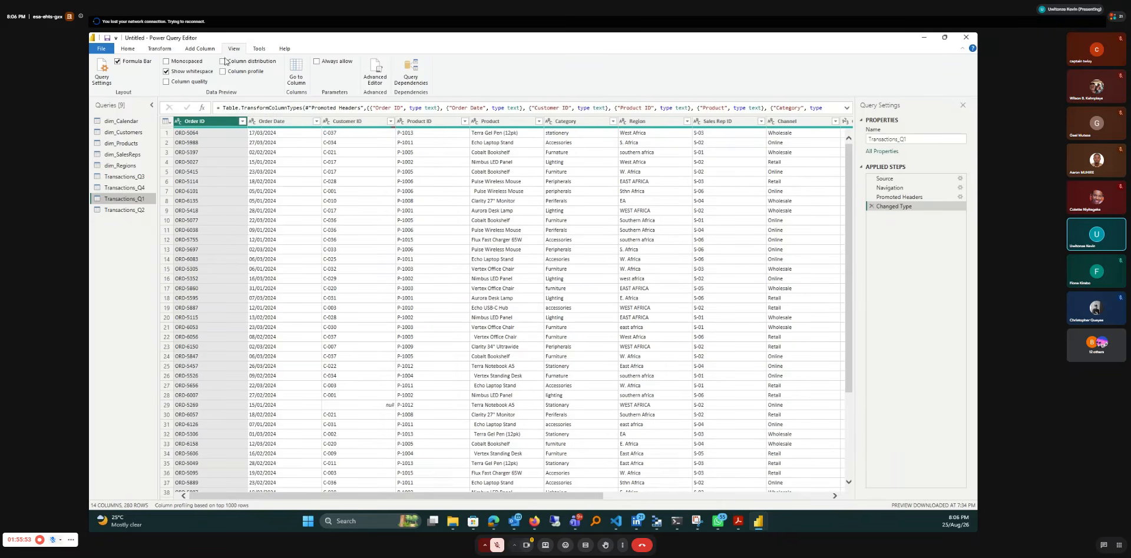
pyautogui.click(224, 62)
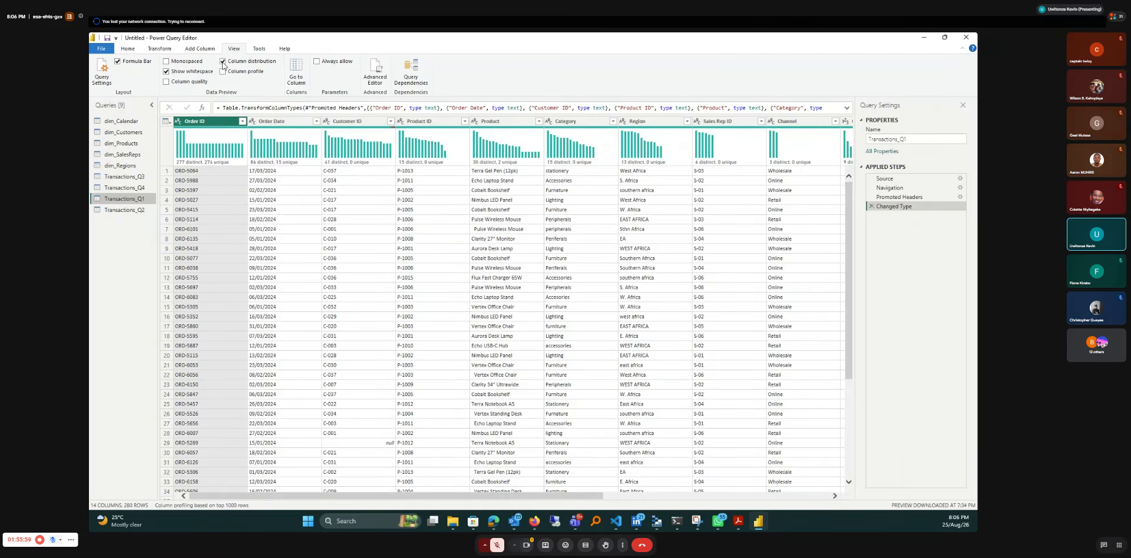
pyautogui.click(166, 62)
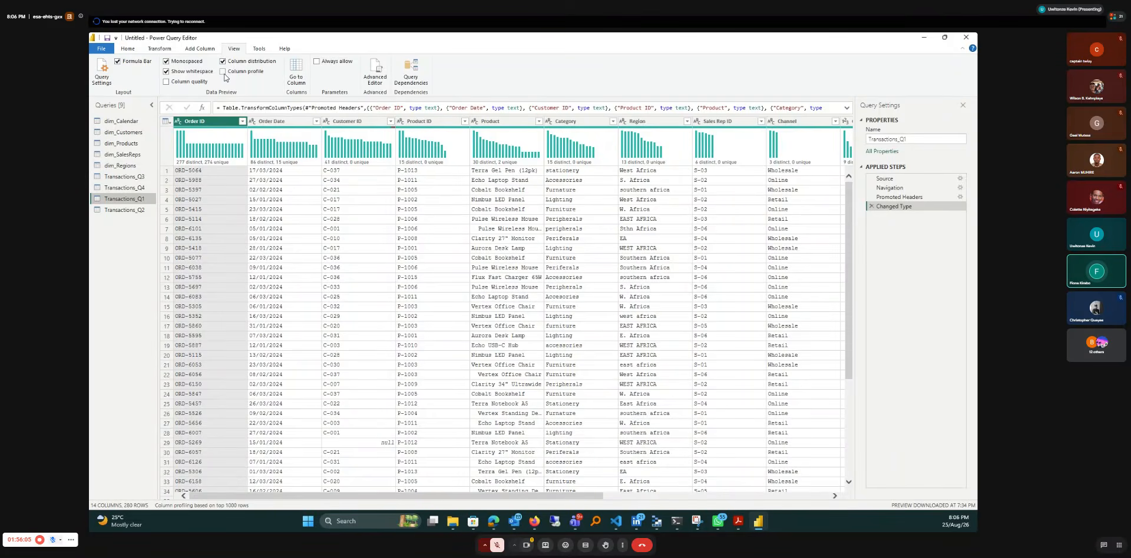
pyautogui.click(166, 72)
pyautogui.click(167, 61)
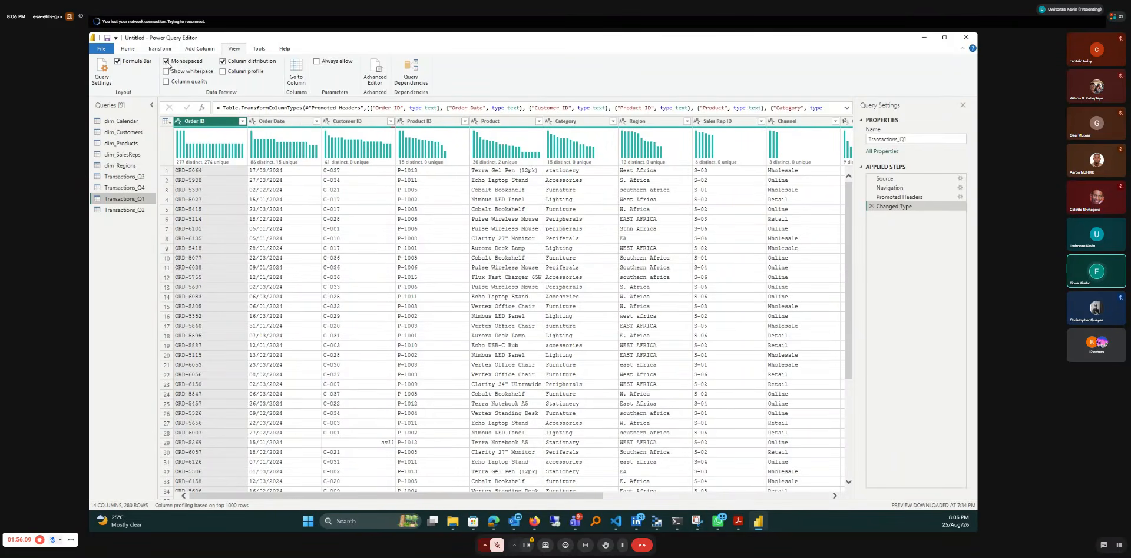
pyautogui.click(227, 63)
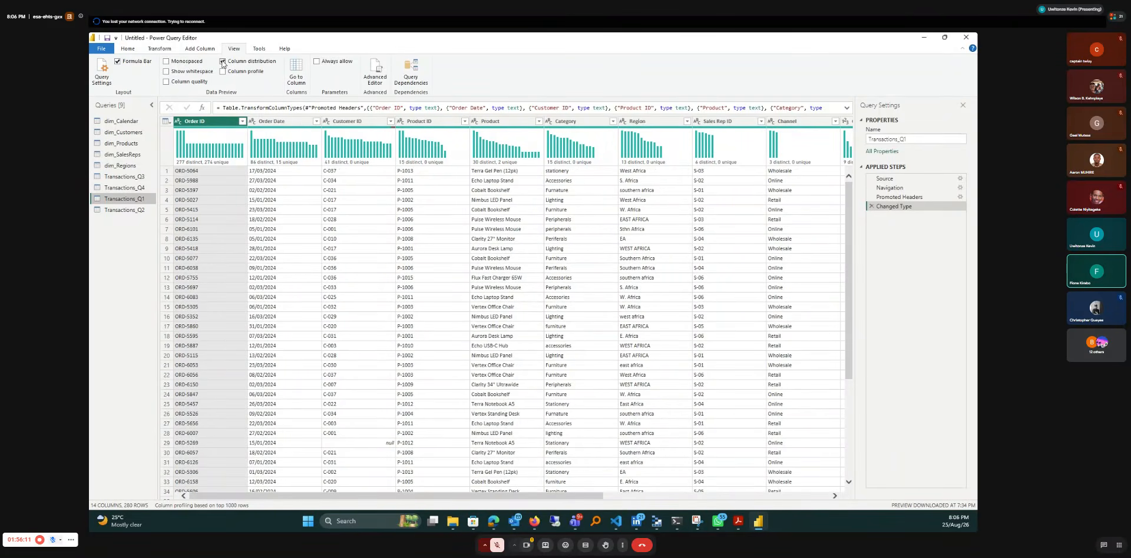
# Step: Turn on Column distribution and Column quality for the Transactions_Q1 data preview
pyautogui.click(129, 49)
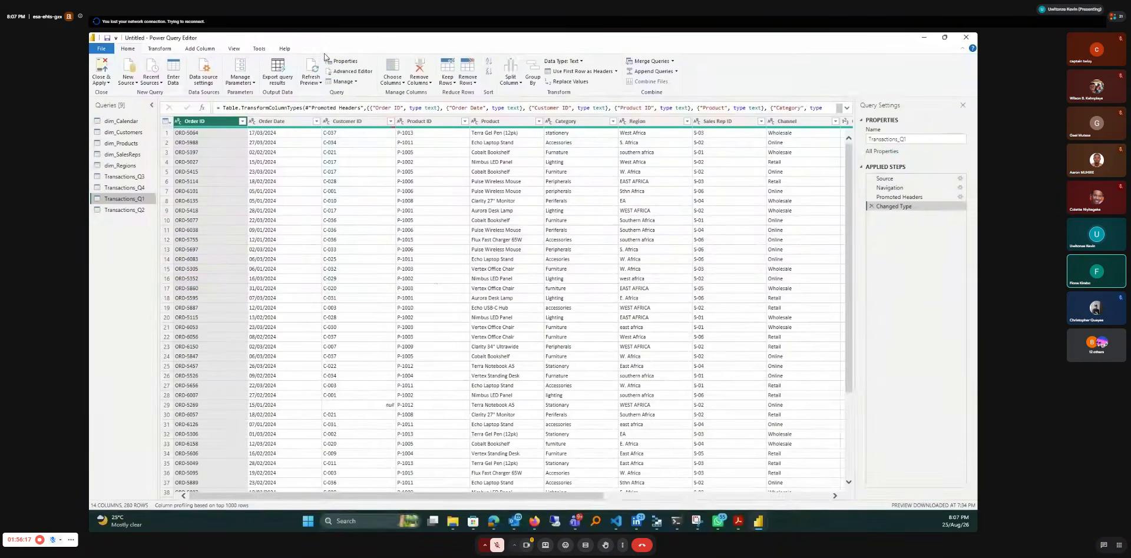
pyautogui.click(235, 50)
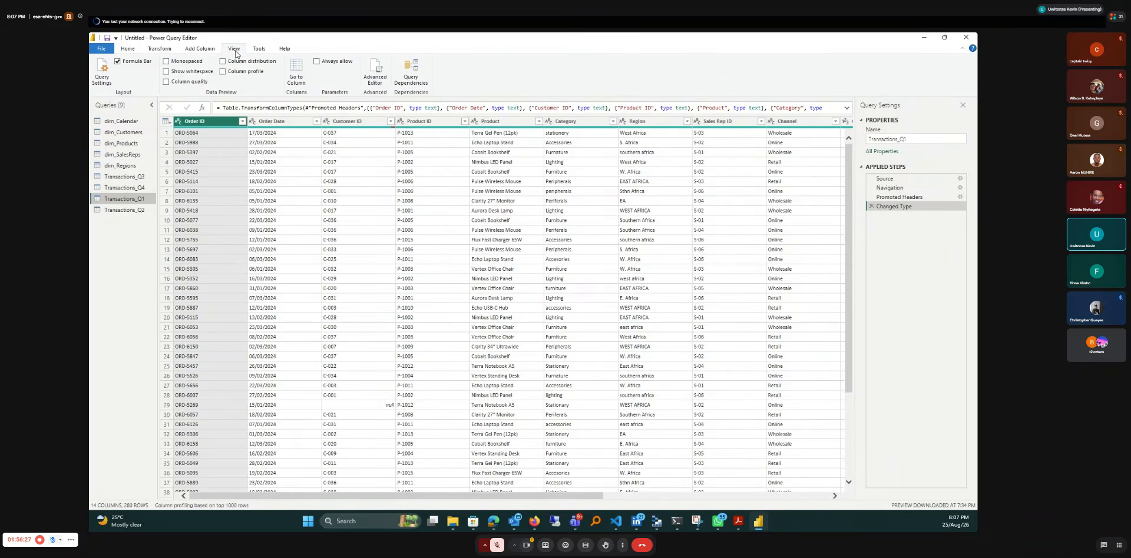
pyautogui.click(223, 62)
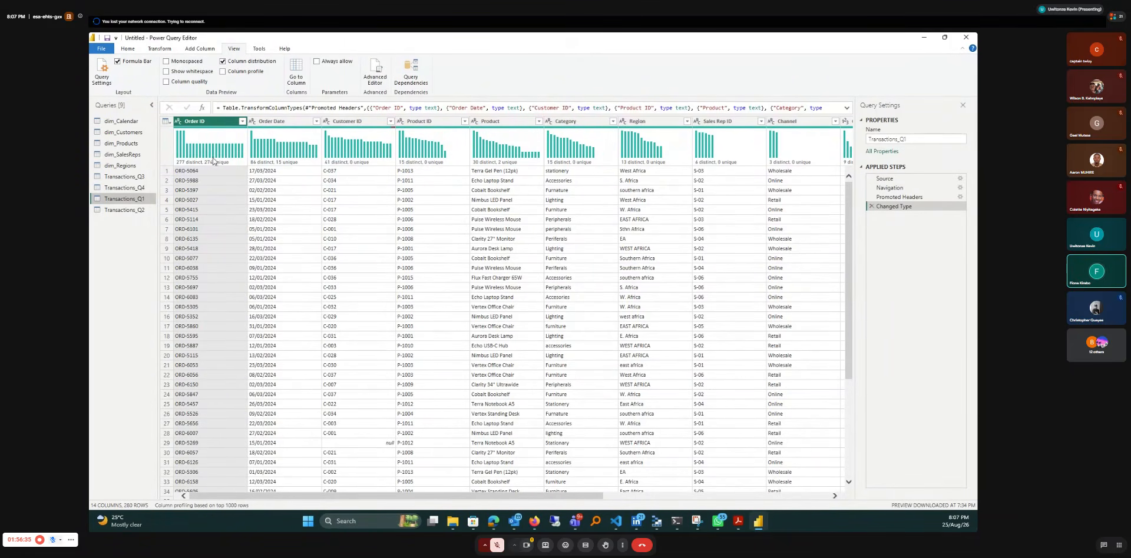
pyautogui.click(166, 82)
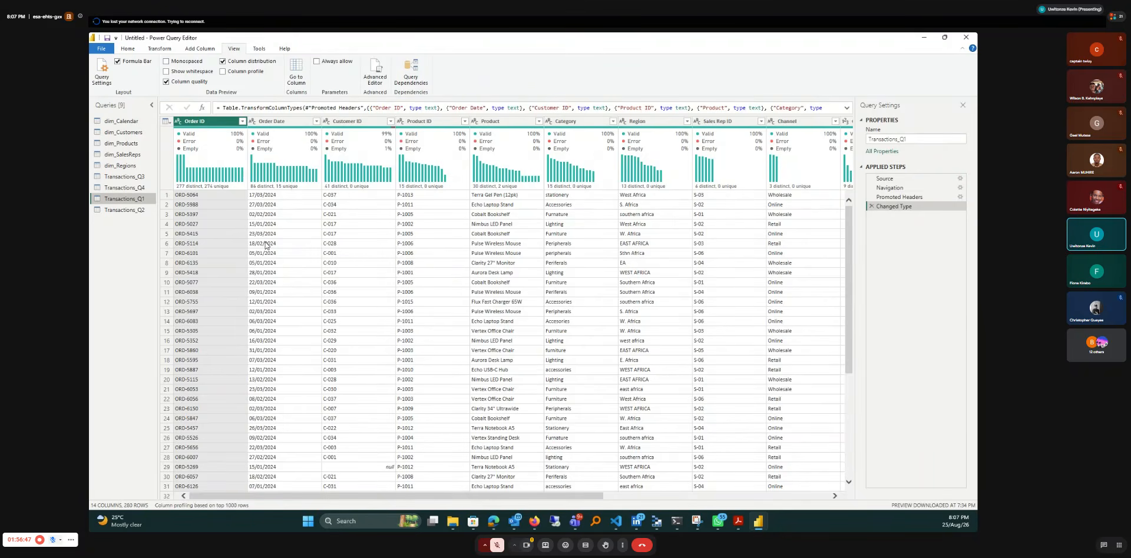
# Step: Examine the valid, error and empty rates and the value distributions of the Order ID and Customer ID columns
pyautogui.moveTo(207, 143)
pyautogui.moveTo(208, 190)
pyautogui.moveTo(239, 158)
pyautogui.moveTo(289, 145)
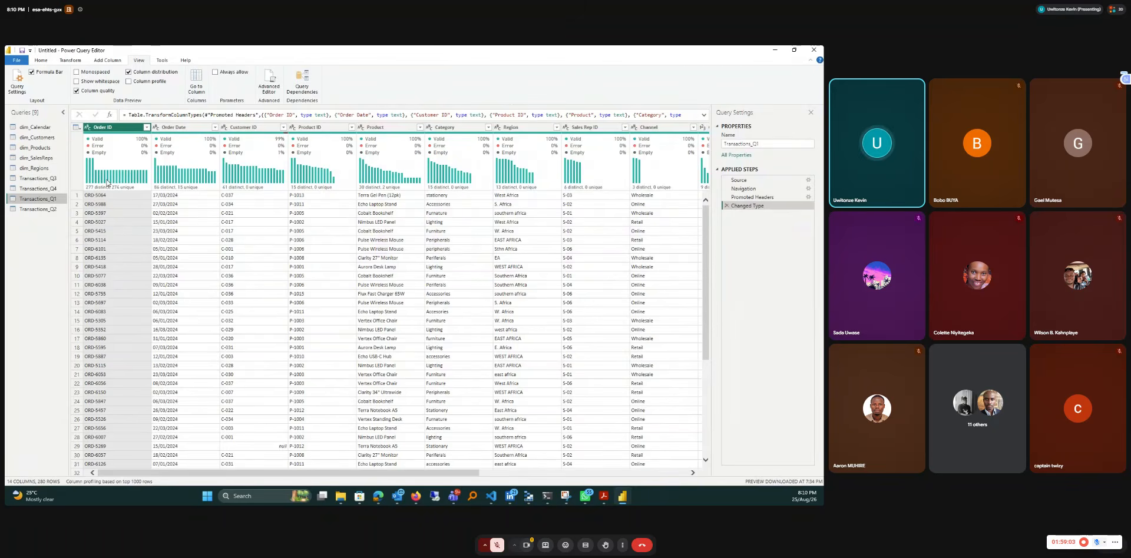
pyautogui.moveTo(106, 198)
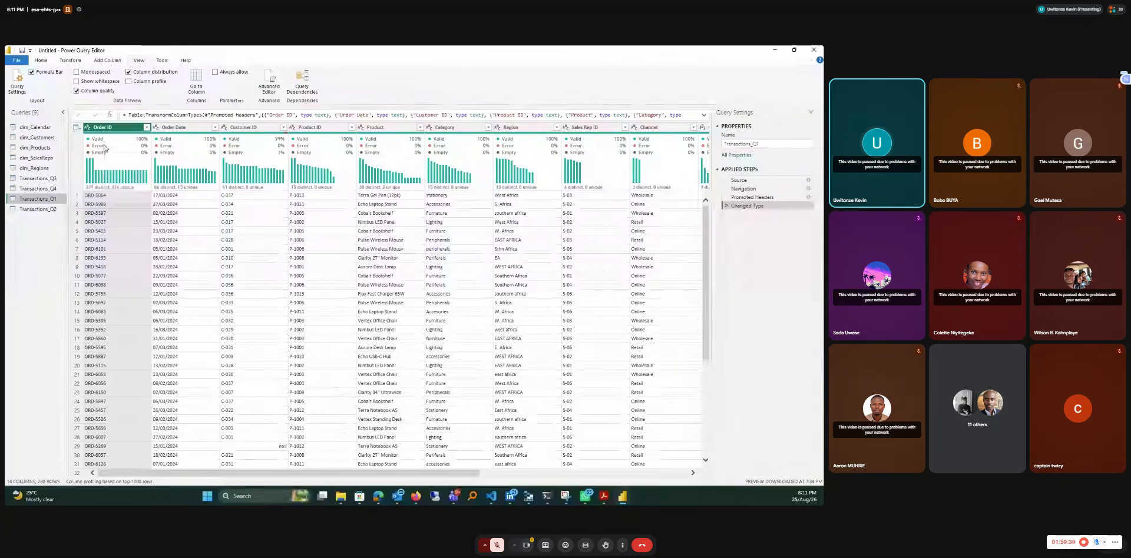
pyautogui.moveTo(106, 144)
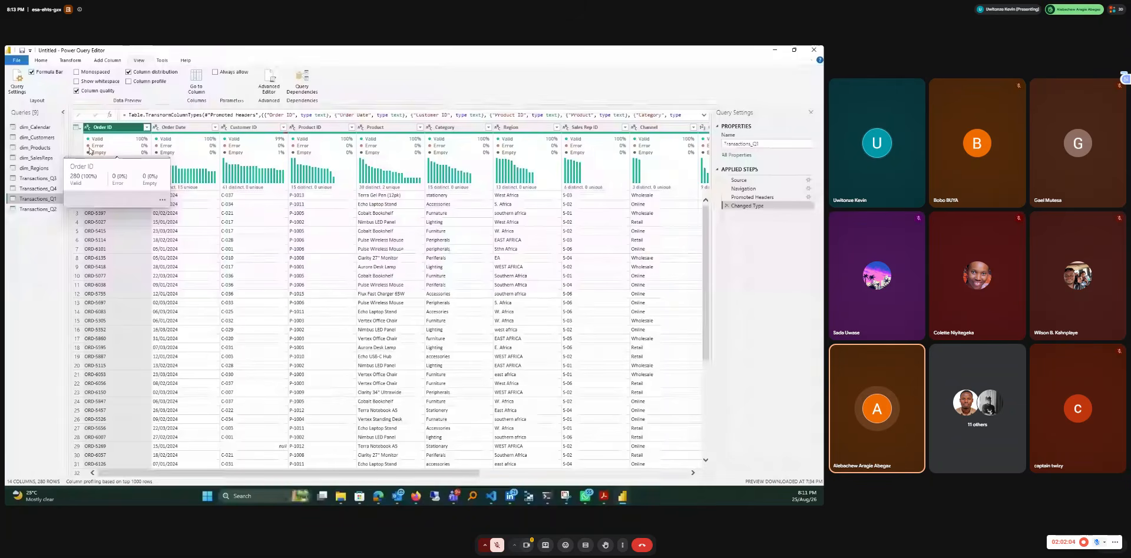
pyautogui.click(243, 128)
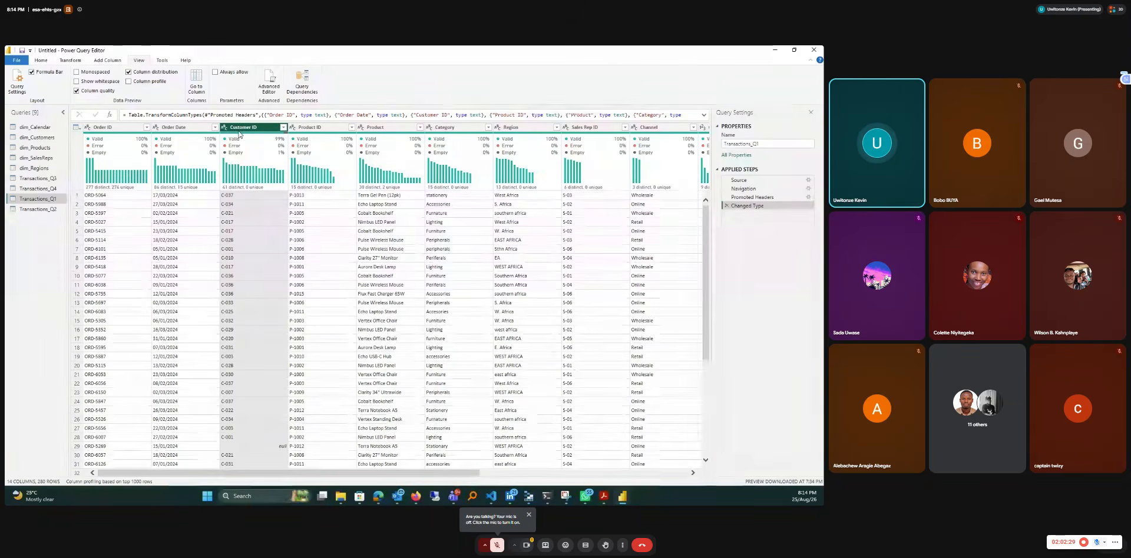
pyautogui.moveTo(239, 145)
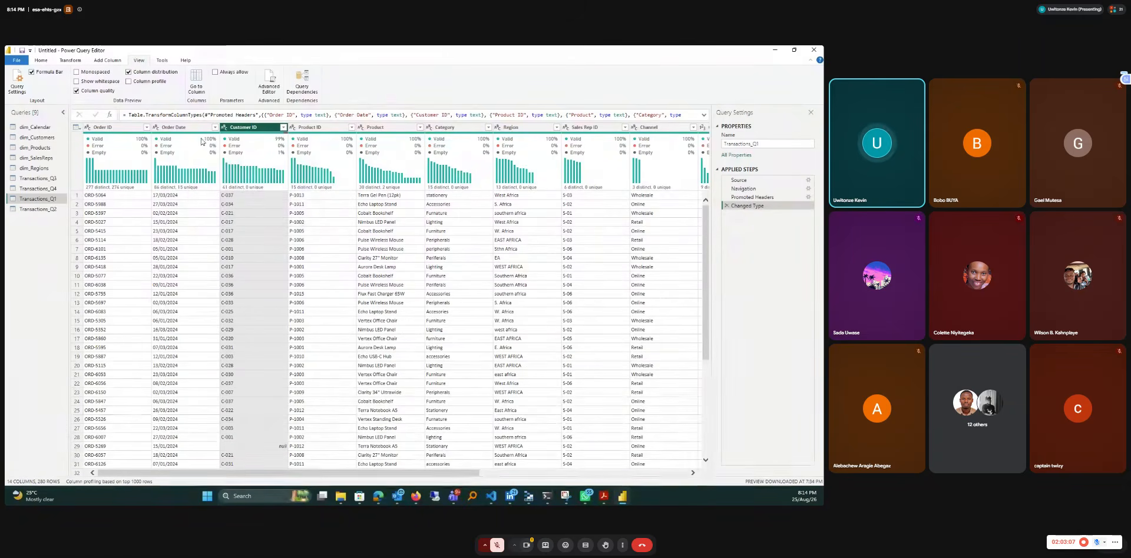
# Step: Change the Order Date column's data type to Date, replacing the current type conversion
pyautogui.click(181, 127)
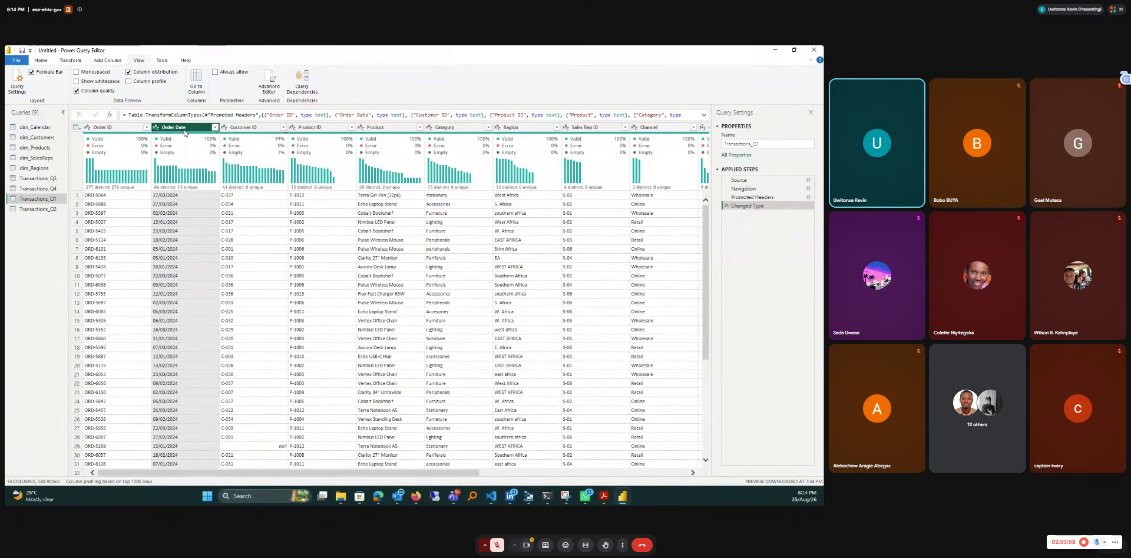
pyautogui.click(71, 61)
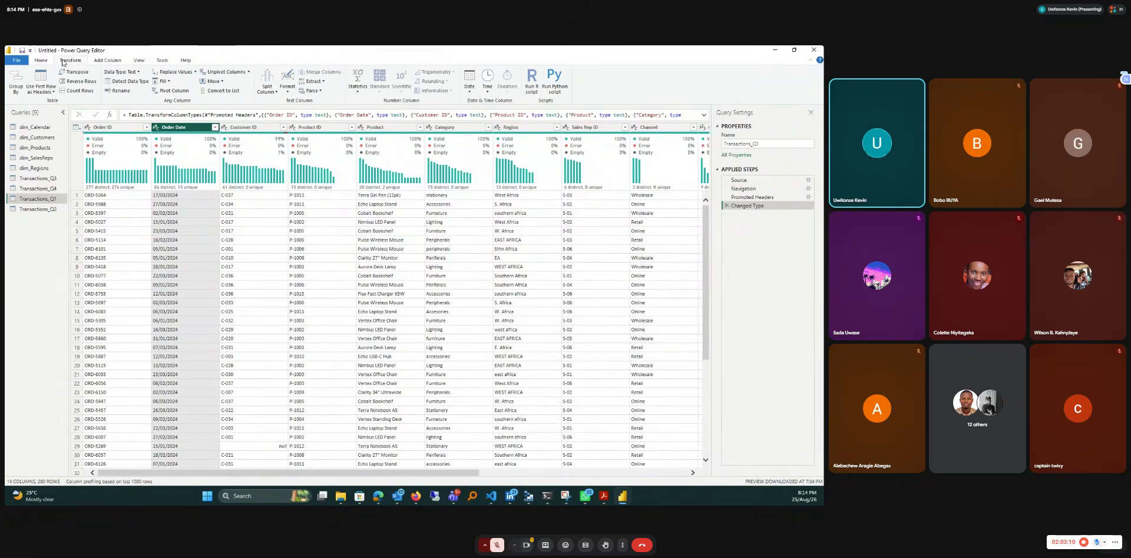
pyautogui.click(139, 72)
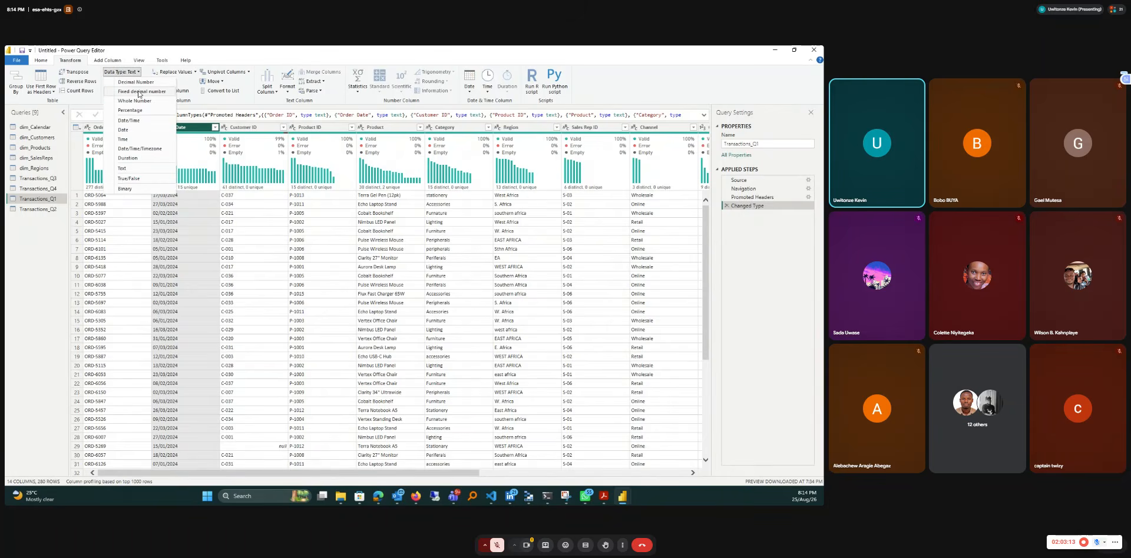
pyautogui.click(128, 131)
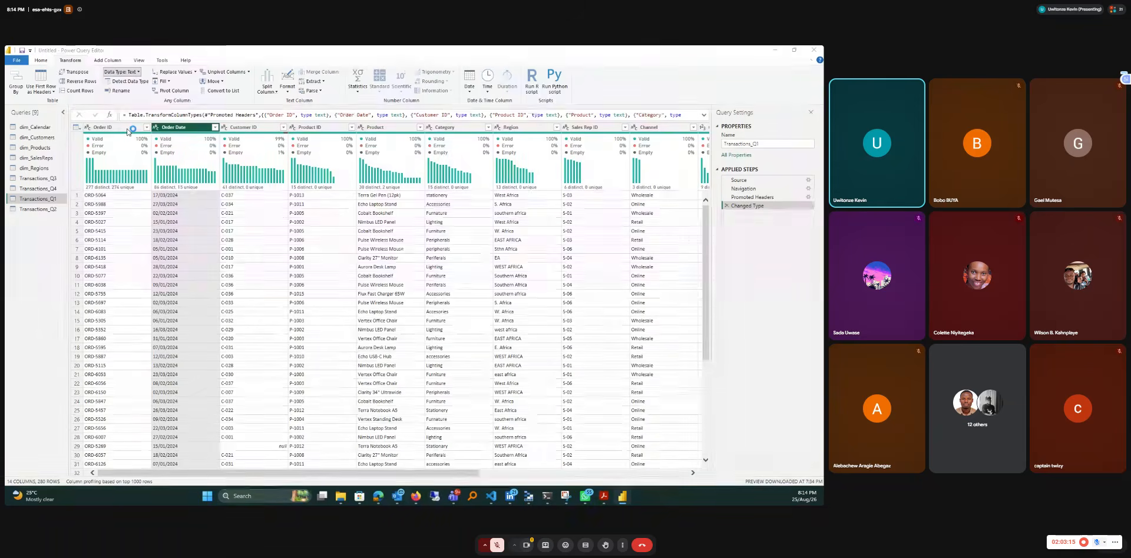
pyautogui.click(440, 287)
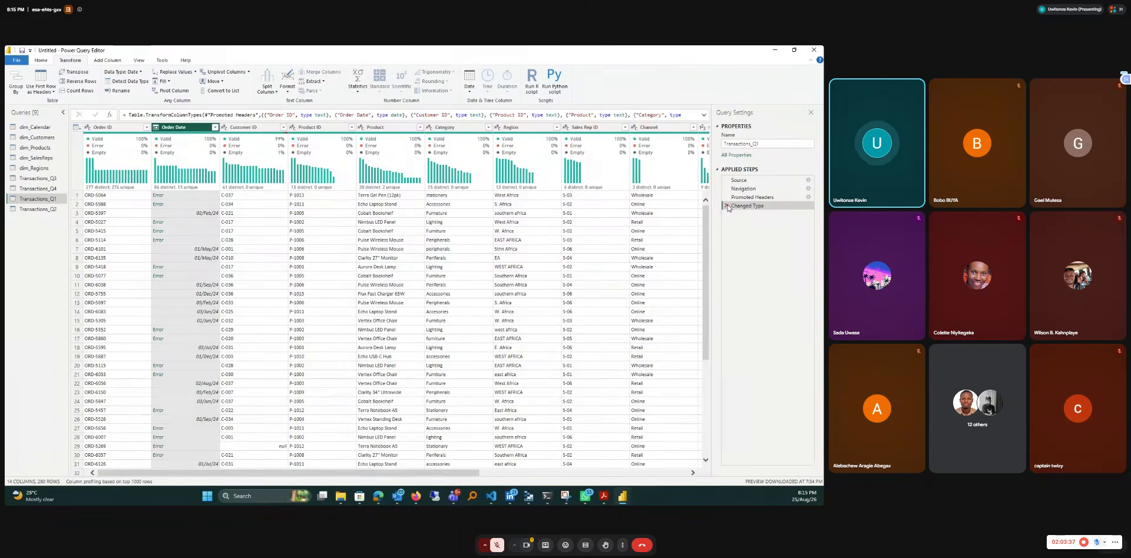
# Step: Review the Changed Type formula and the Order Date column's quality figures, and refresh the query preview
pyautogui.click(704, 115)
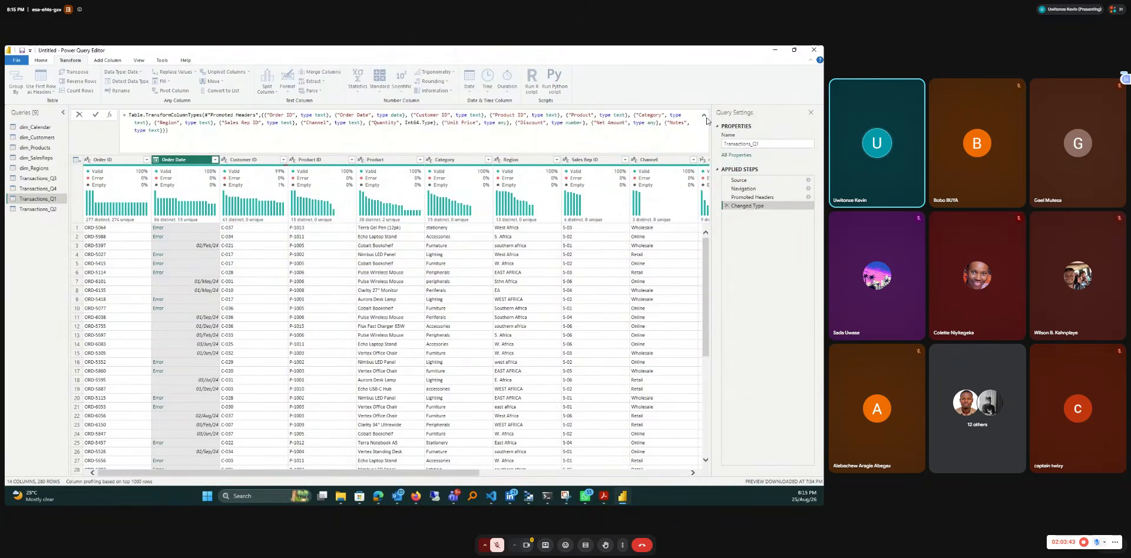
pyautogui.click(704, 115)
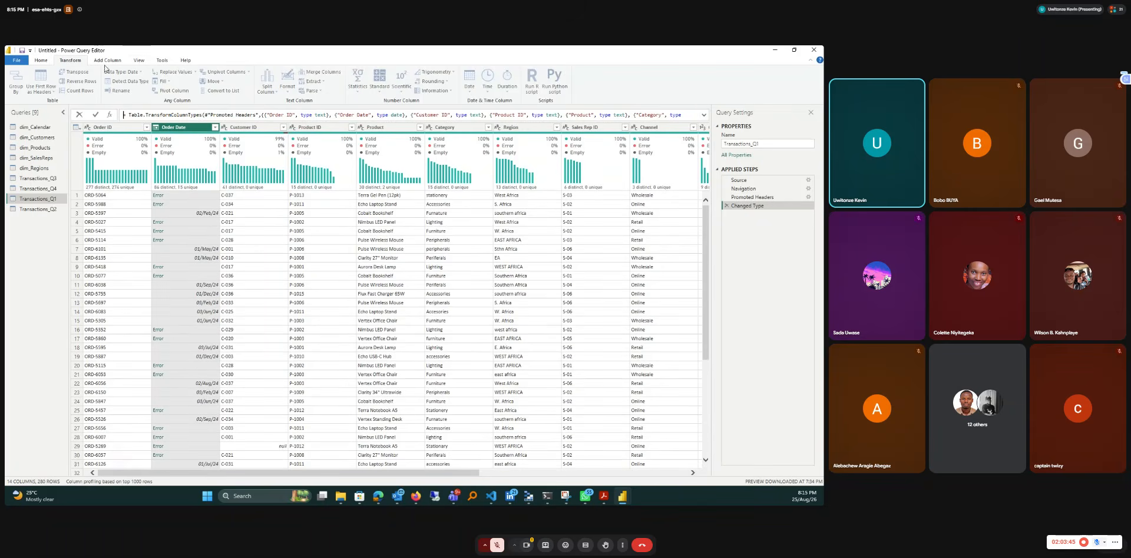
pyautogui.click(42, 64)
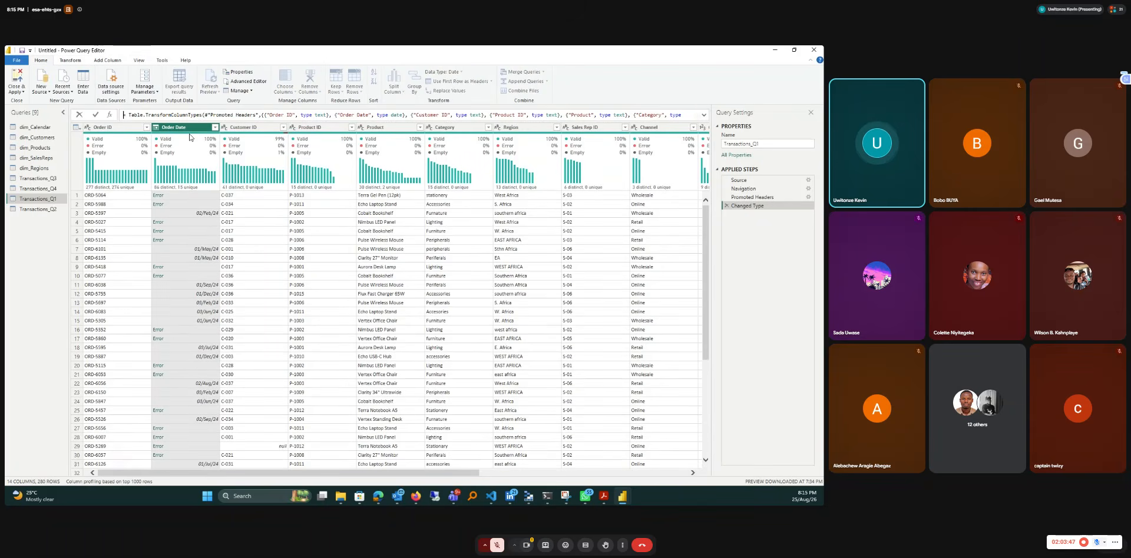
pyautogui.click(70, 61)
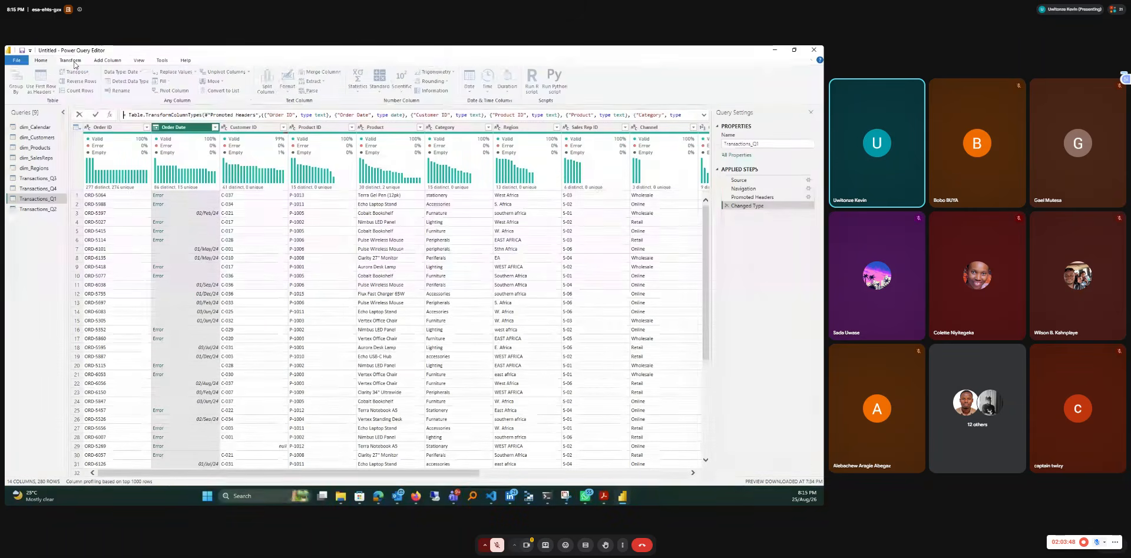
pyautogui.click(41, 62)
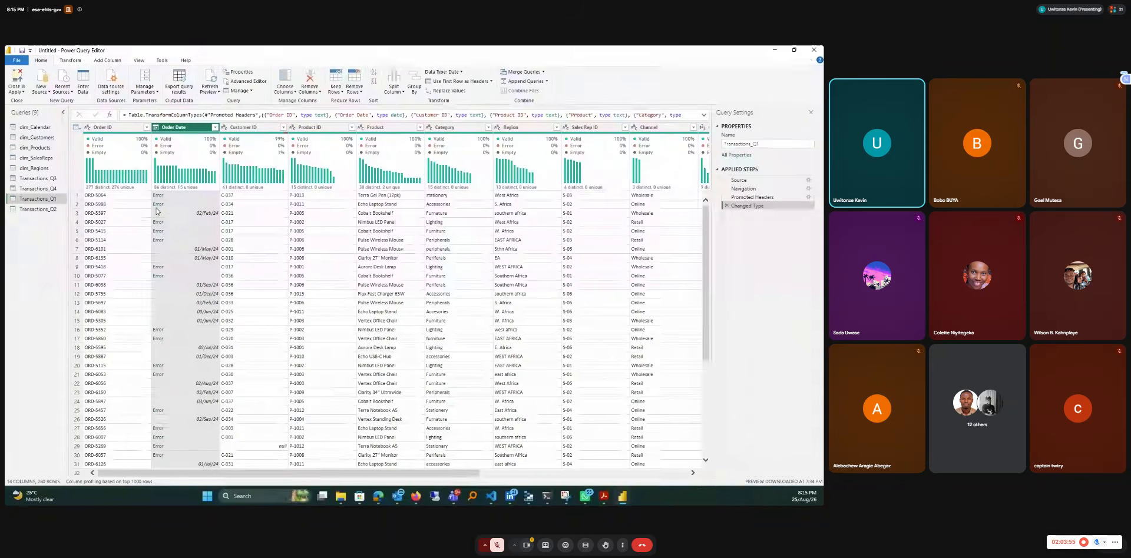
pyautogui.moveTo(167, 142)
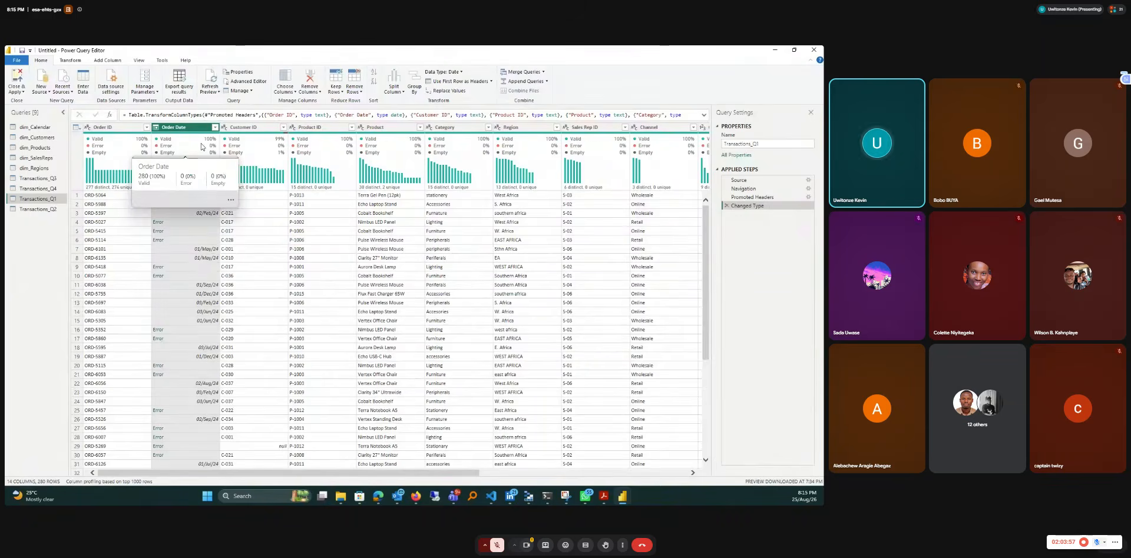
pyautogui.click(209, 83)
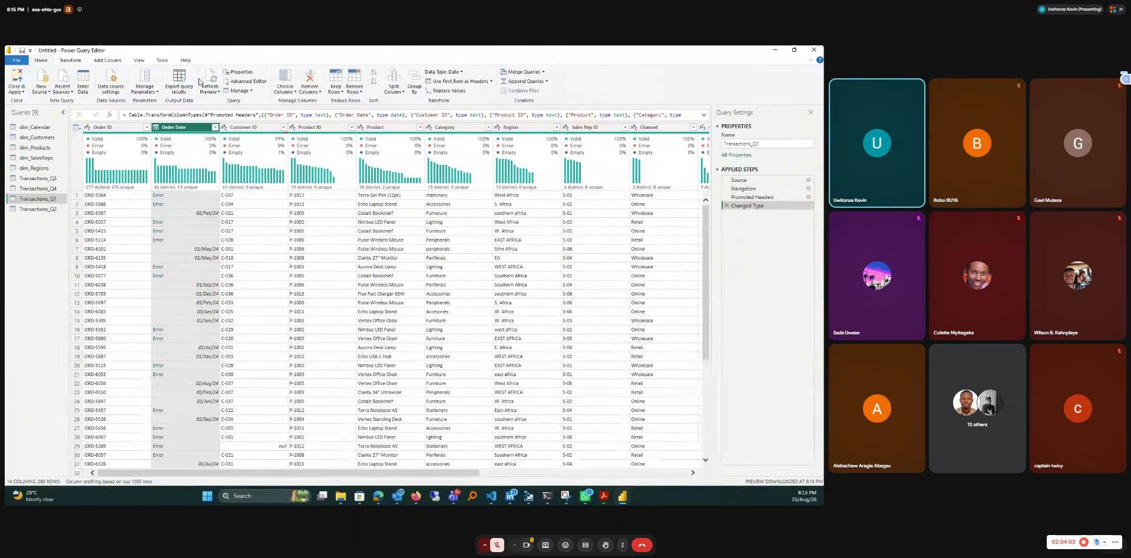
pyautogui.click(210, 82)
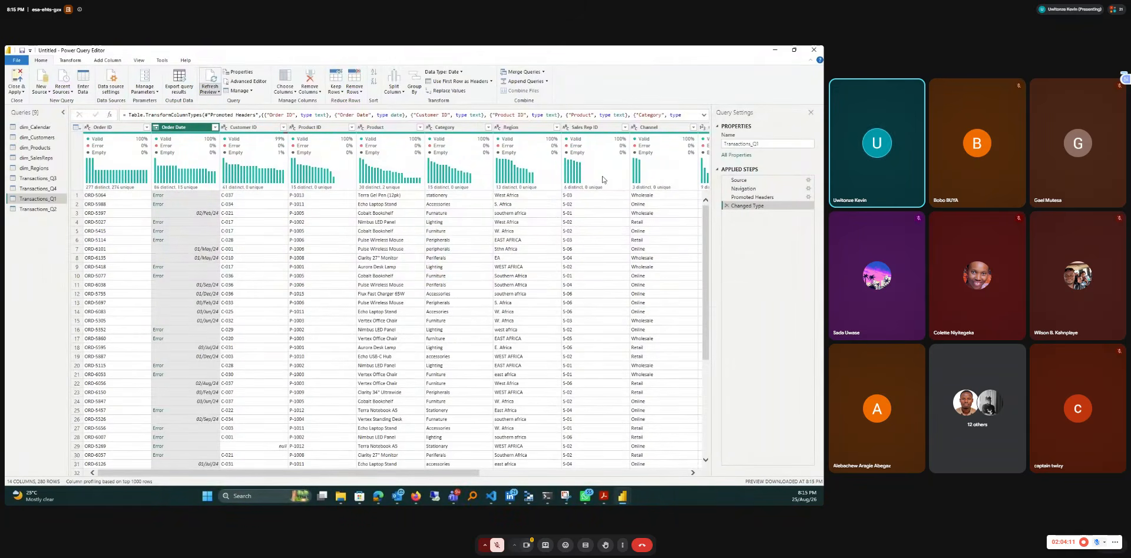
# Step: Delete the Changed Type step from the Transactions_Q1 query and reselect the Order Date column
pyautogui.click(726, 206)
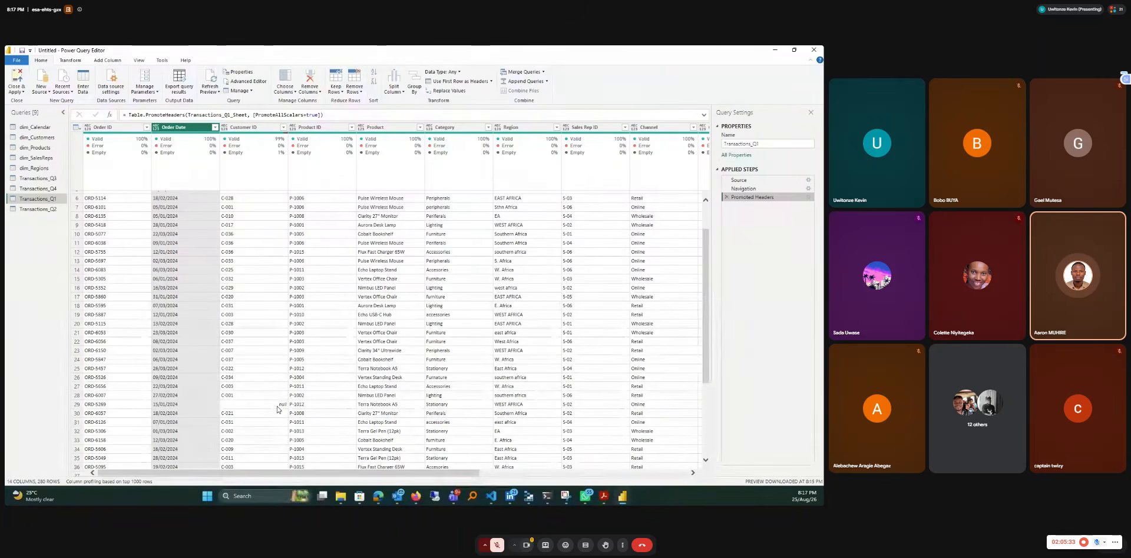
pyautogui.scroll(2, 228, 274)
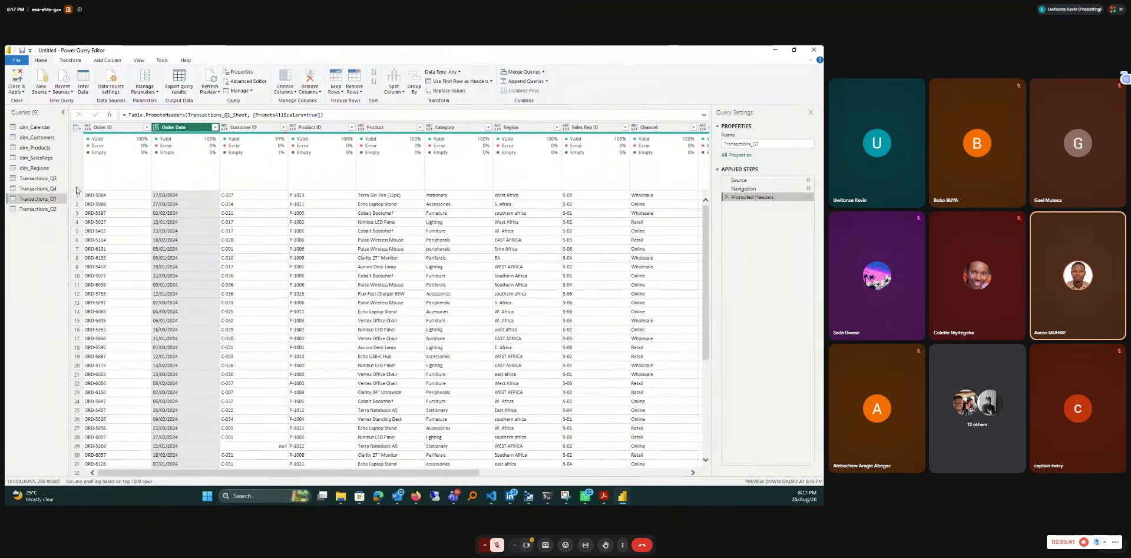
pyautogui.click(141, 60)
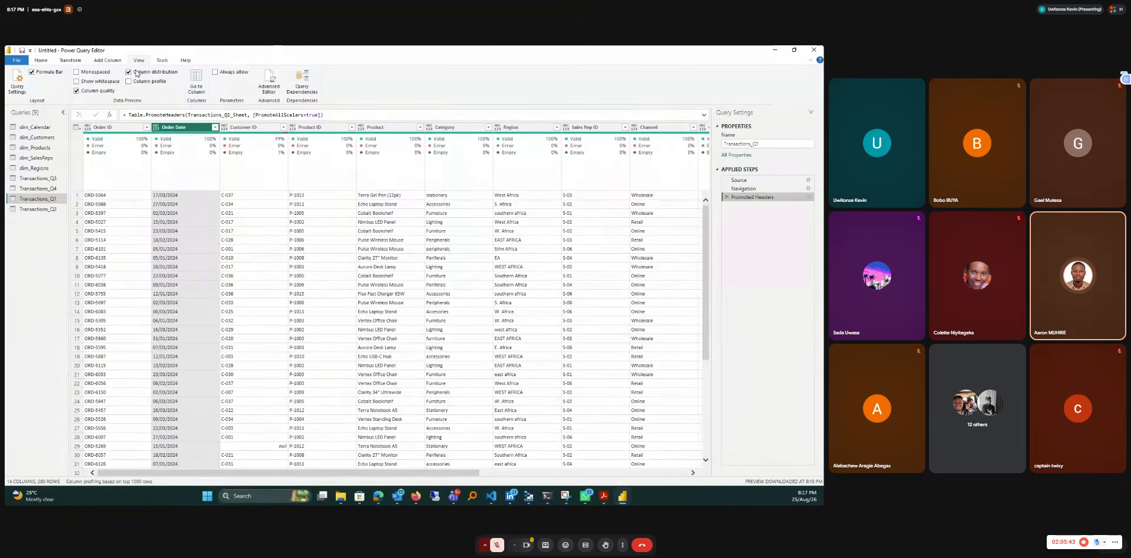
pyautogui.press('Left')
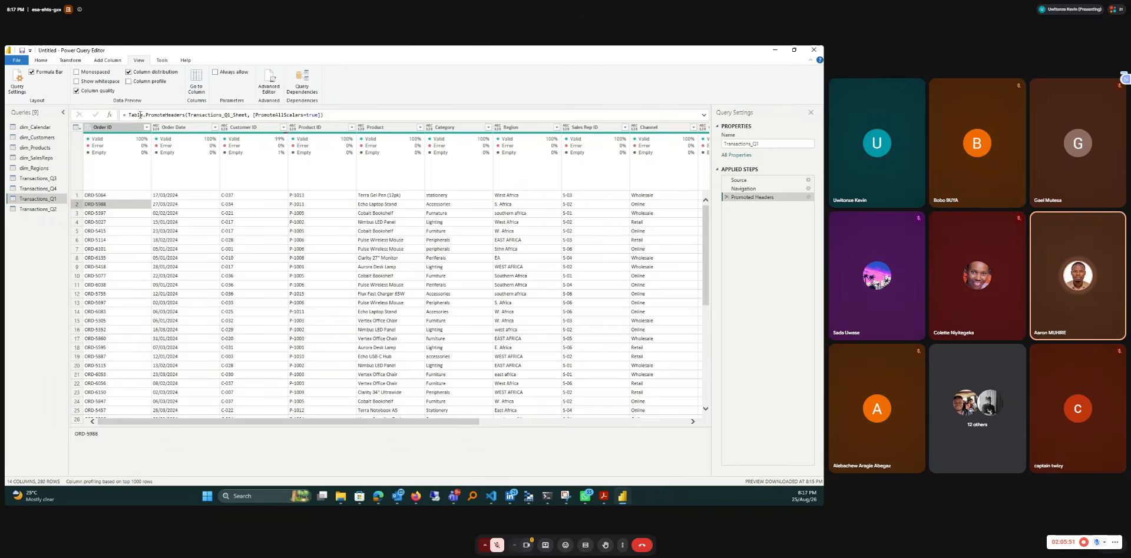
pyautogui.click(171, 127)
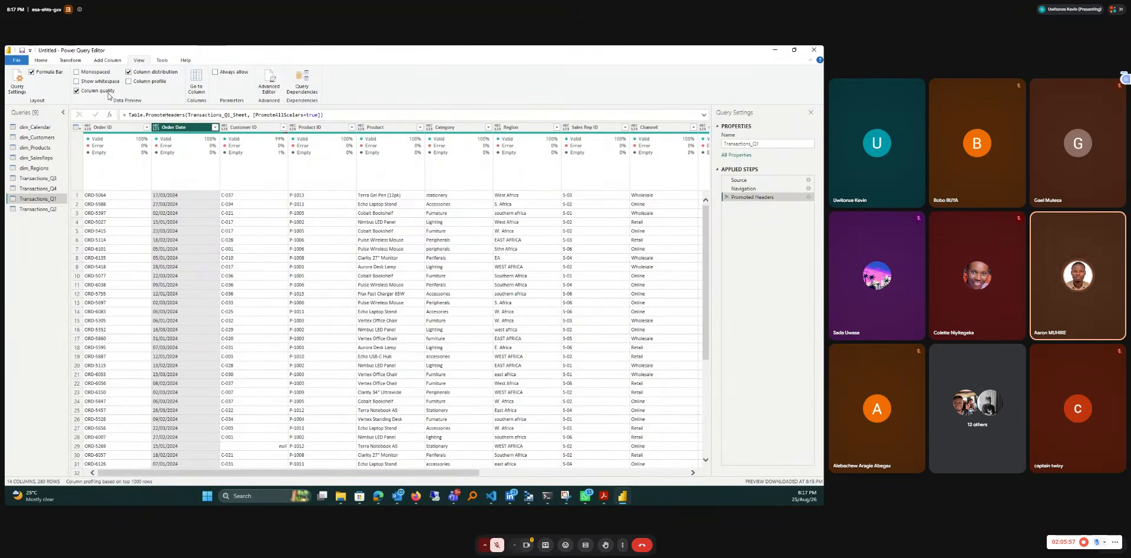
# Step: Turn off Column quality in the data preview, and switch Column distribution off and back on
pyautogui.click(77, 91)
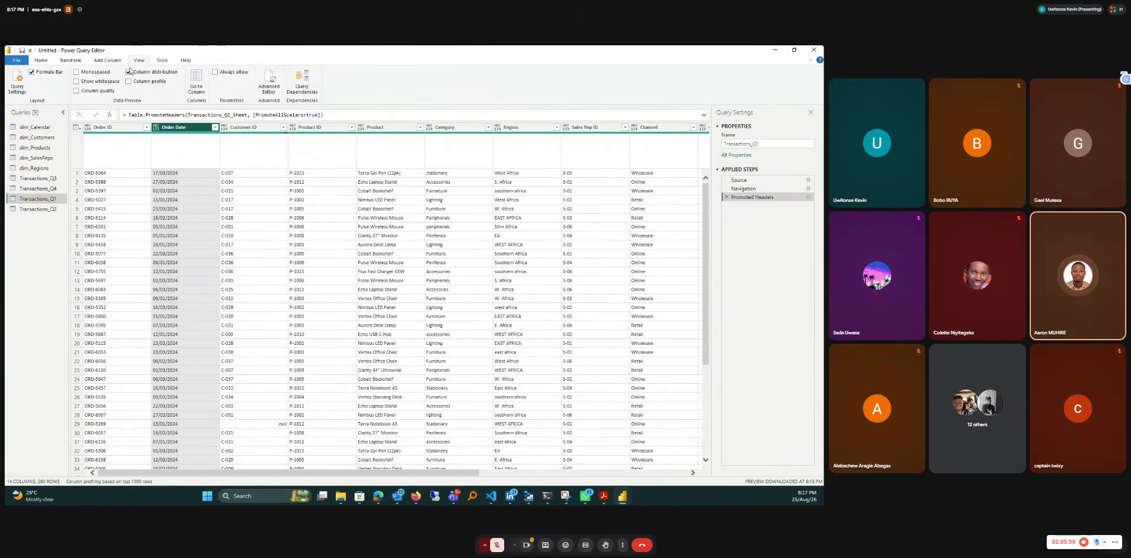
pyautogui.click(129, 72)
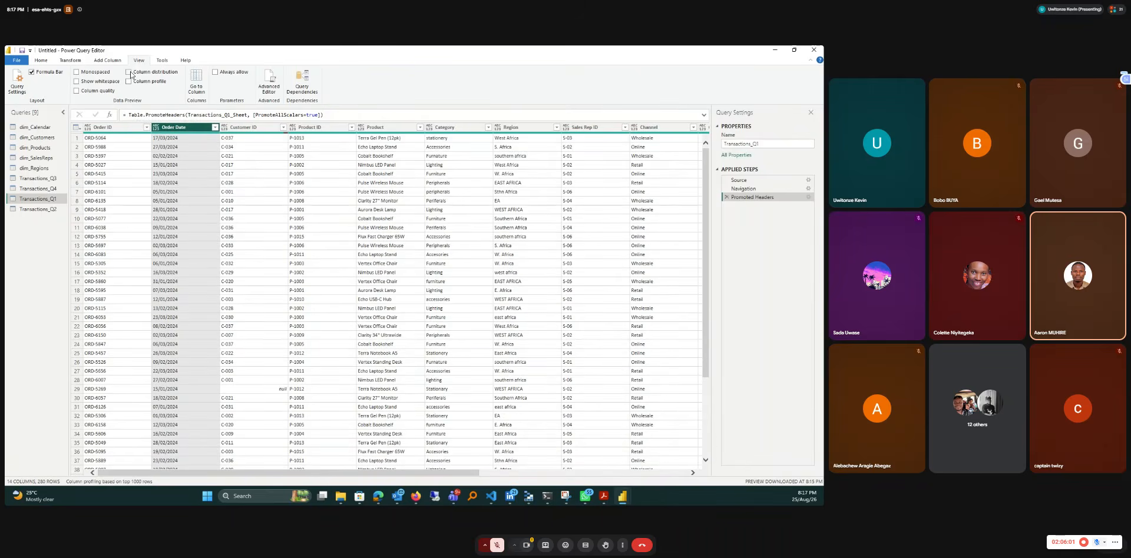
pyautogui.click(130, 73)
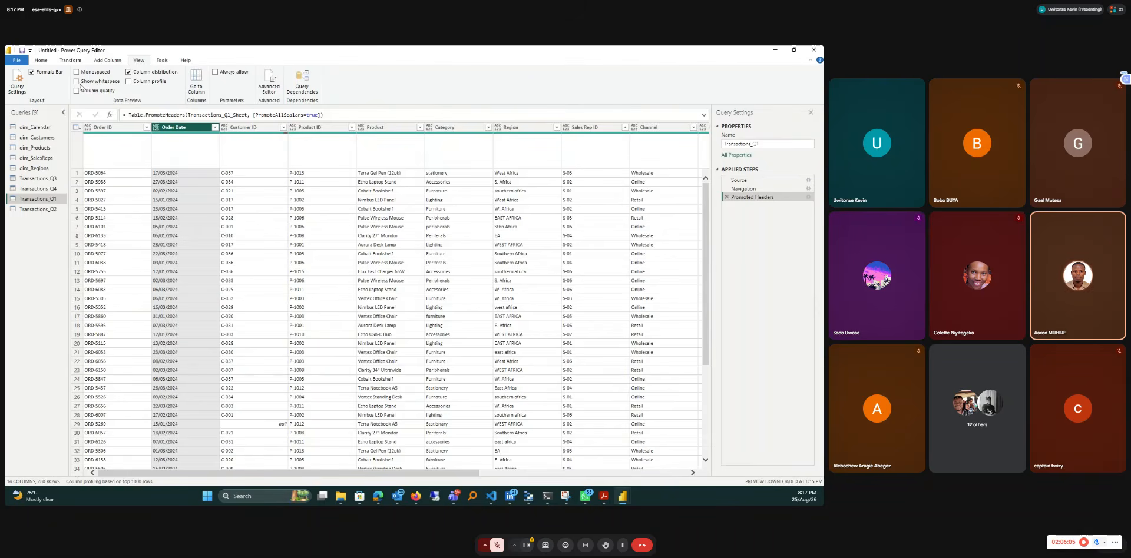
# Step: Turn Column quality back on in the data preview of the Transactions_Q1 query
pyautogui.click(76, 90)
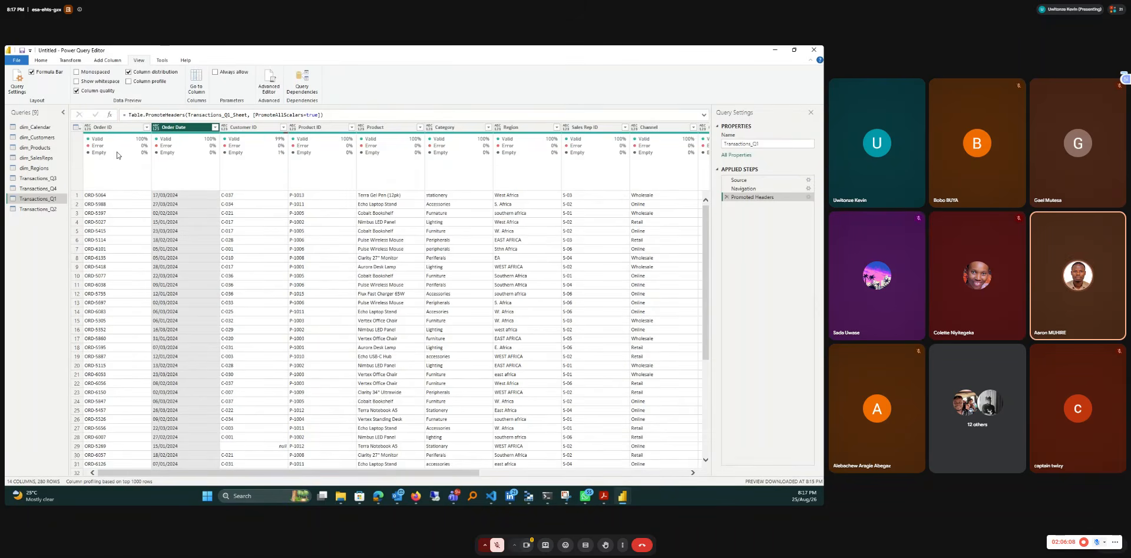
pyautogui.click(75, 128)
pyautogui.click(75, 130)
pyautogui.click(75, 130)
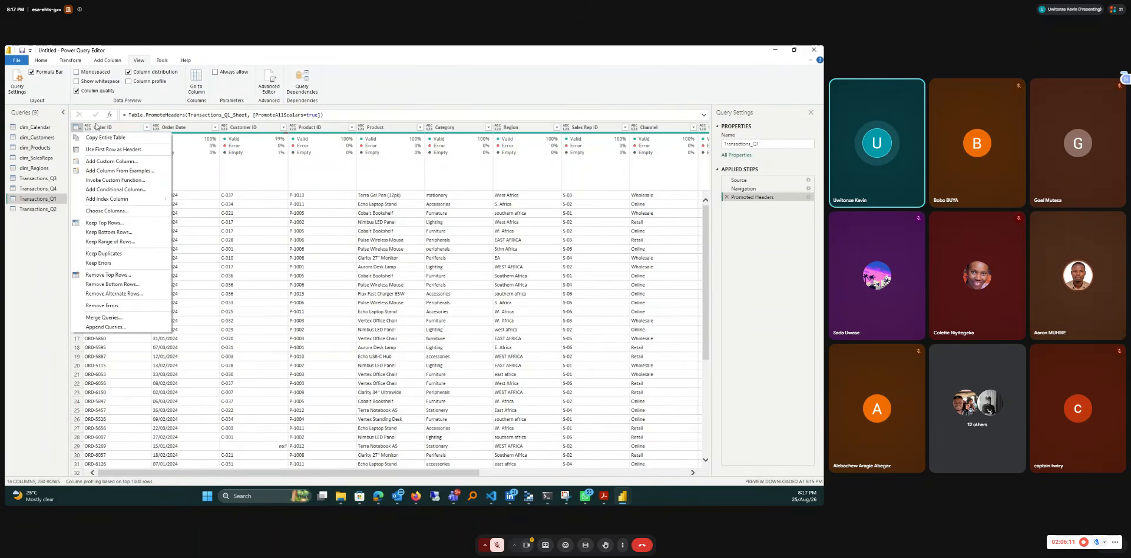
# Step: Select all columns from Order ID through Notes in Transactions_Q1 and automatically detect their data types
pyautogui.click(99, 130)
pyautogui.click(99, 131)
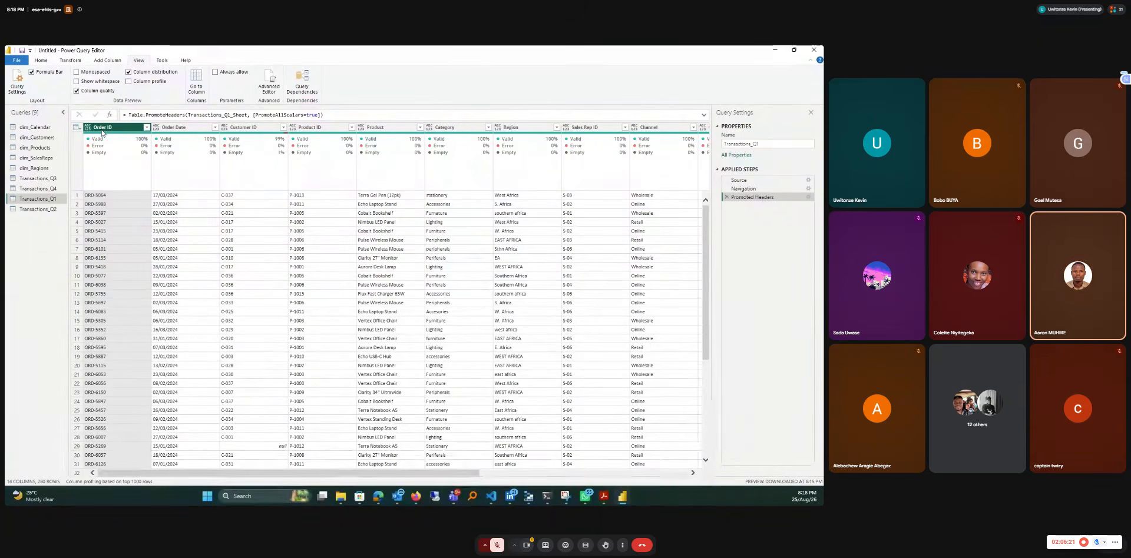
pyautogui.hotkey('shift', 'Right')
pyautogui.hotkey('shift', 'Right')
pyautogui.hotkey('shift', 'Right')
pyautogui.hotkey('shift', 'Right')
pyautogui.hotkey('shift', 'Right')
pyautogui.hotkey('shift', 'Right')
pyautogui.hotkey('shift', 'Right')
pyautogui.hotkey('shift', 'Right')
pyautogui.hotkey('shift', 'Right')
pyautogui.hotkey('shift', 'Right')
pyautogui.hotkey('shift', 'Right')
pyautogui.hotkey('shift', 'Right')
pyautogui.hotkey('shift', 'Right')
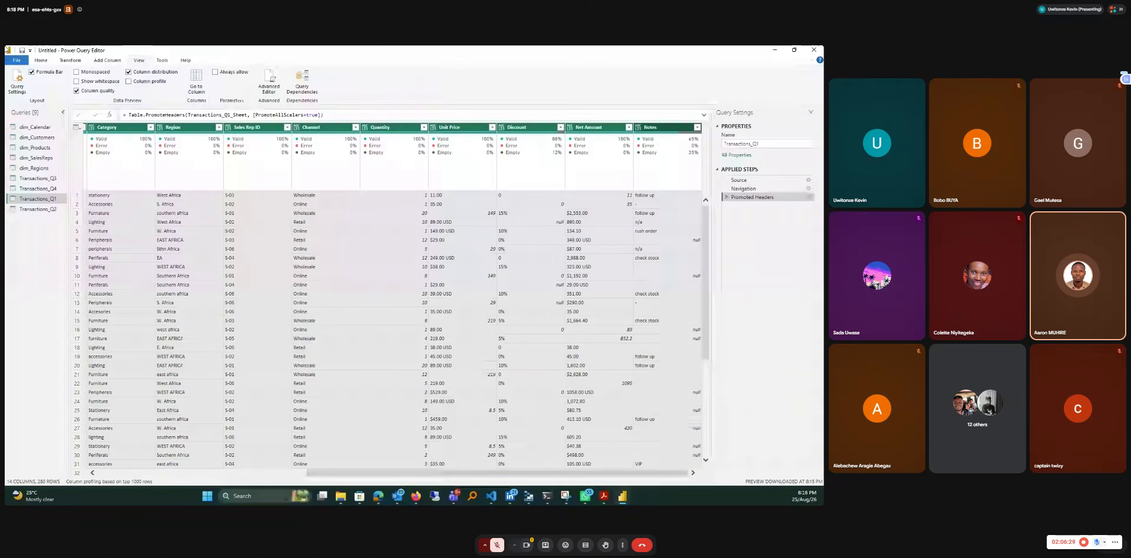
pyautogui.click(107, 61)
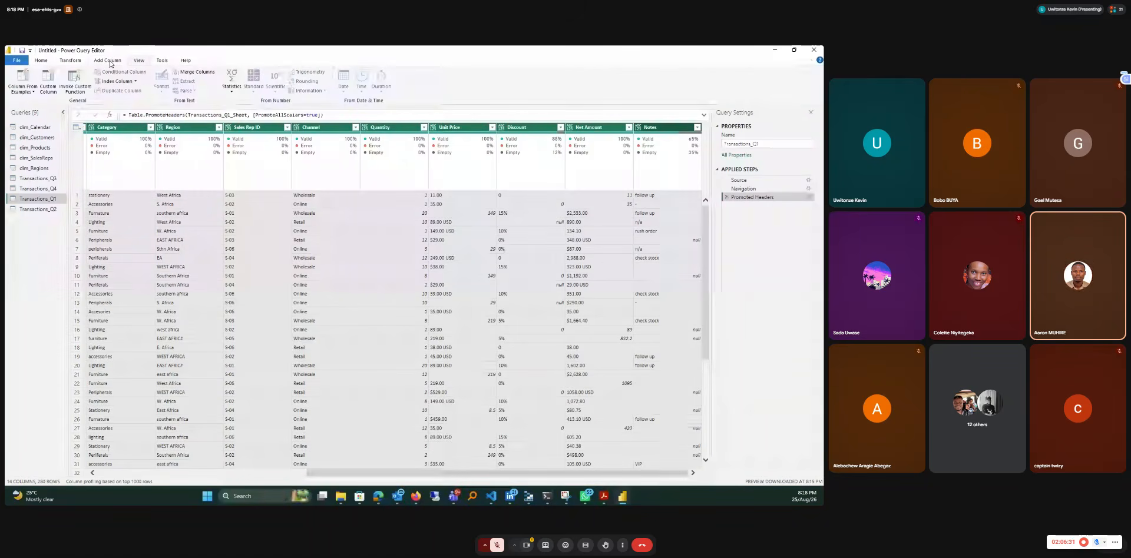
pyautogui.click(67, 61)
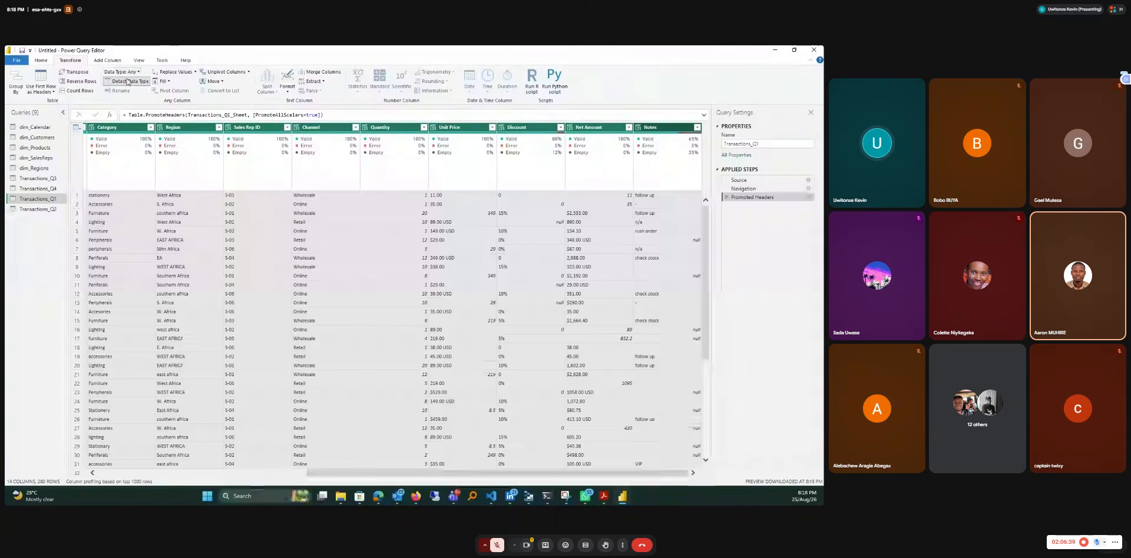
pyautogui.click(127, 81)
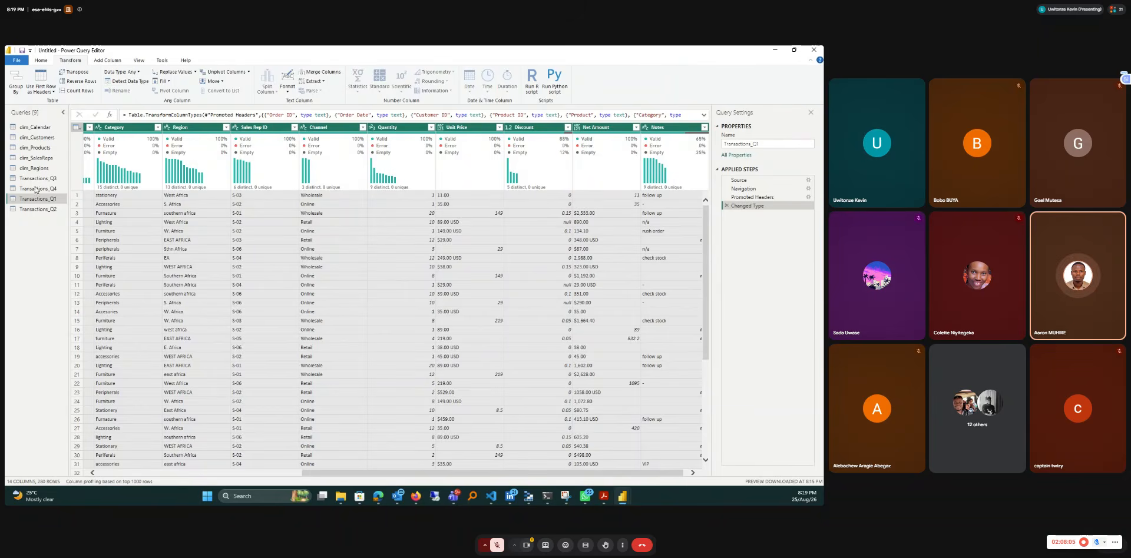
# Step: Examine the values and column profiles of Transactions_Q1, especially the inconsistent spellings in the Category and Region columns
pyautogui.scroll(-15, 127, 251)
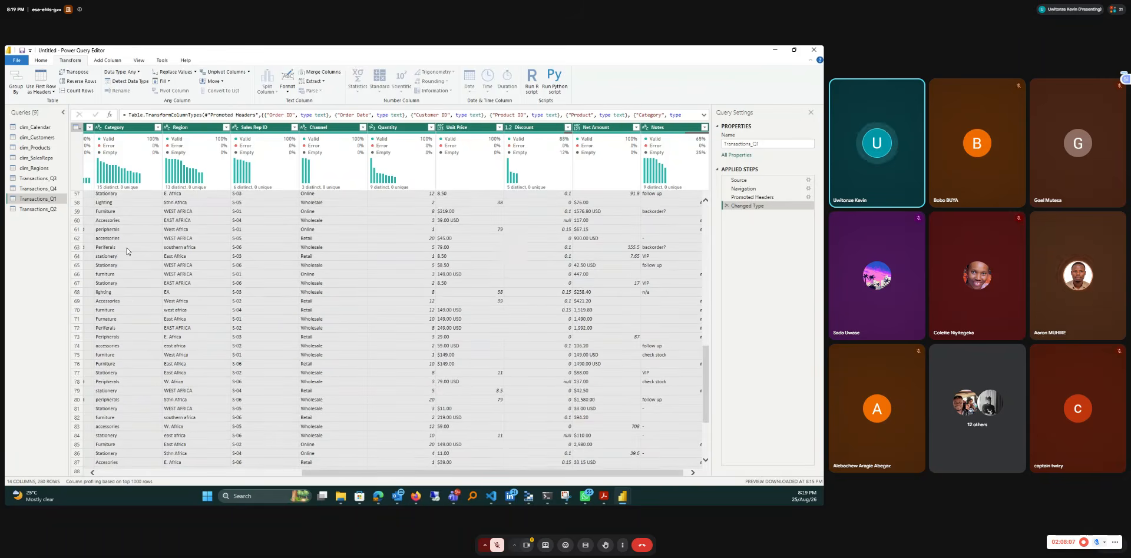
pyautogui.scroll(15, 127, 251)
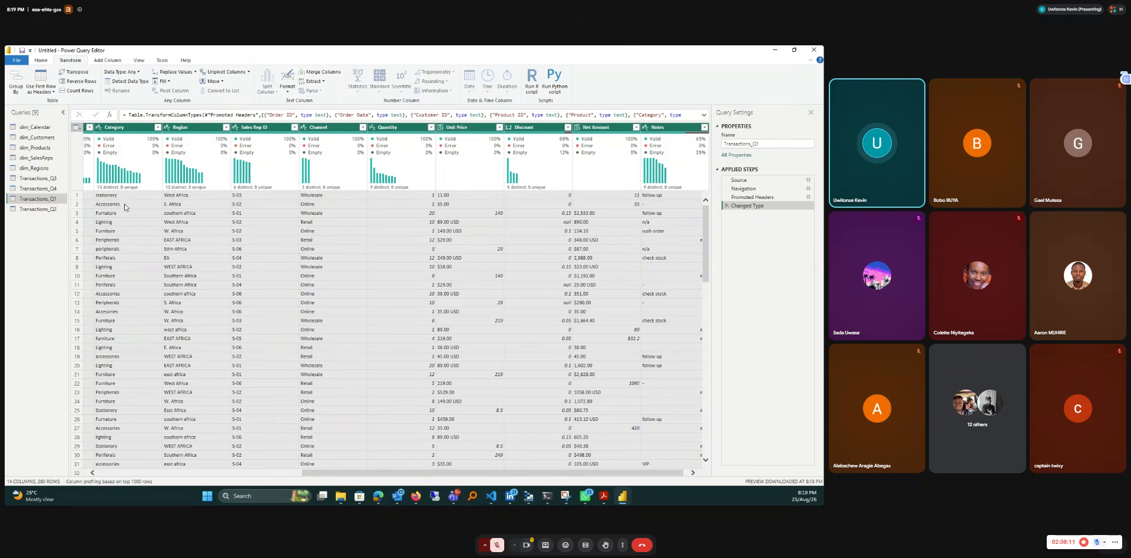
pyautogui.moveTo(110, 191)
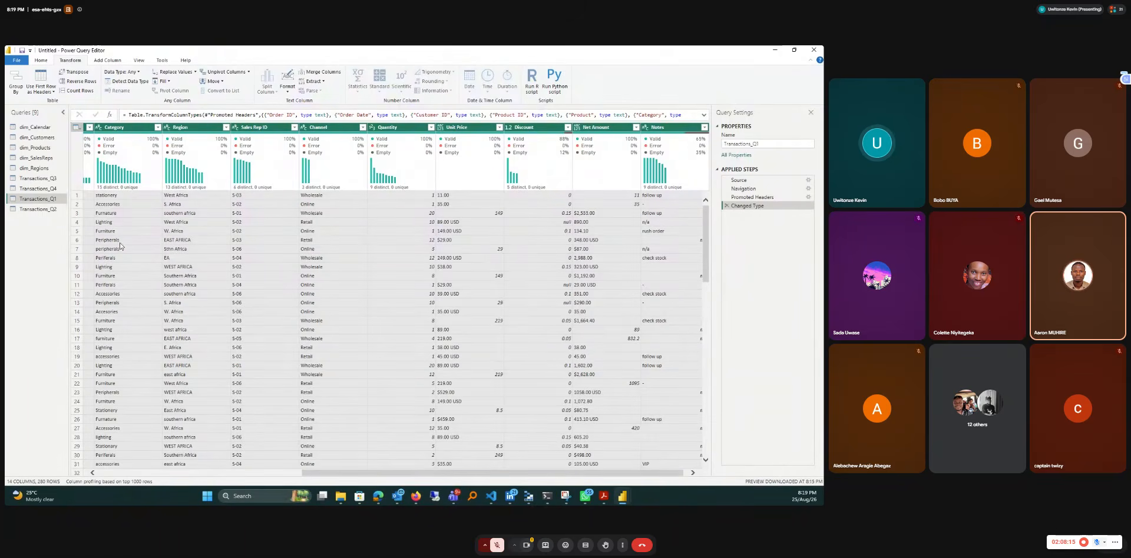
pyautogui.moveTo(115, 138)
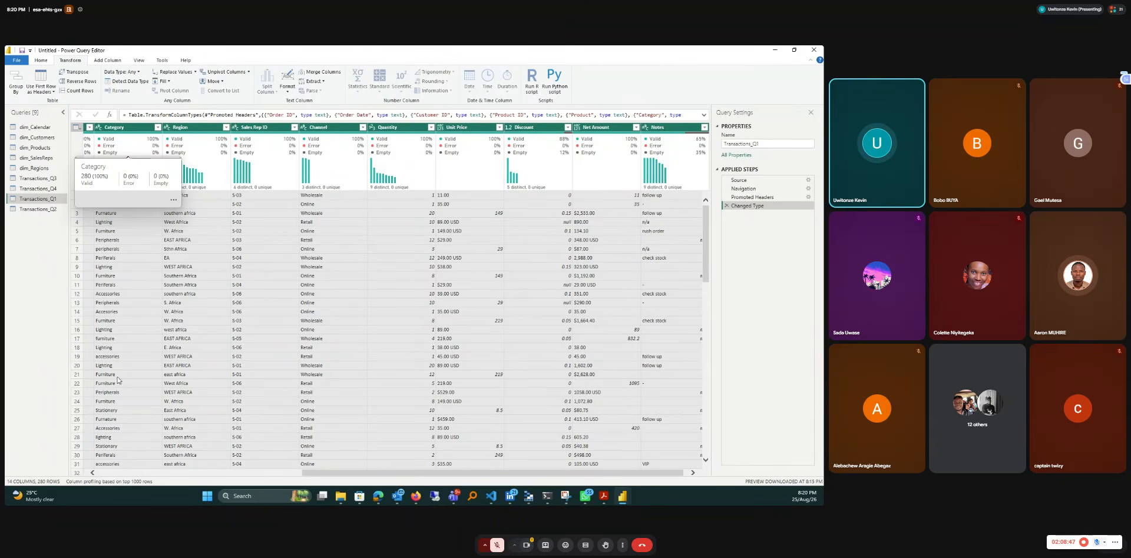
pyautogui.moveTo(46, 489)
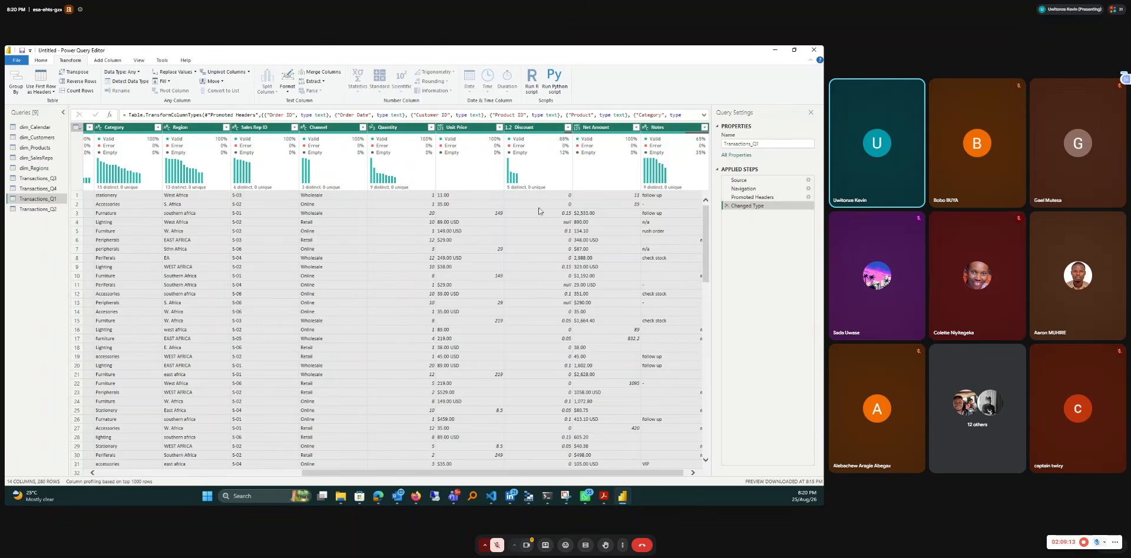
pyautogui.click(179, 276)
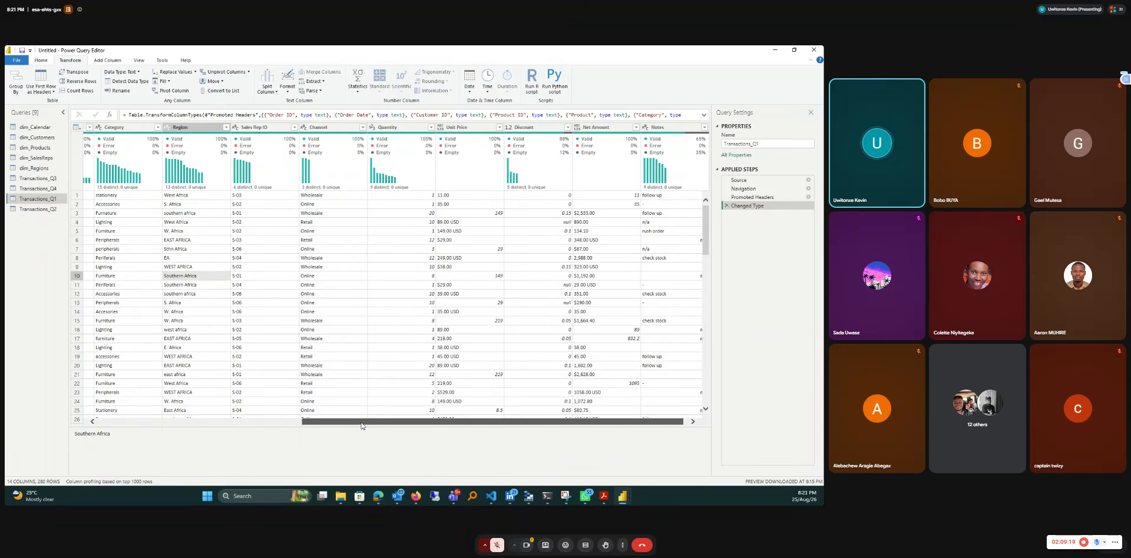
pyautogui.moveTo(361, 426); pyautogui.dragTo(218, 428)
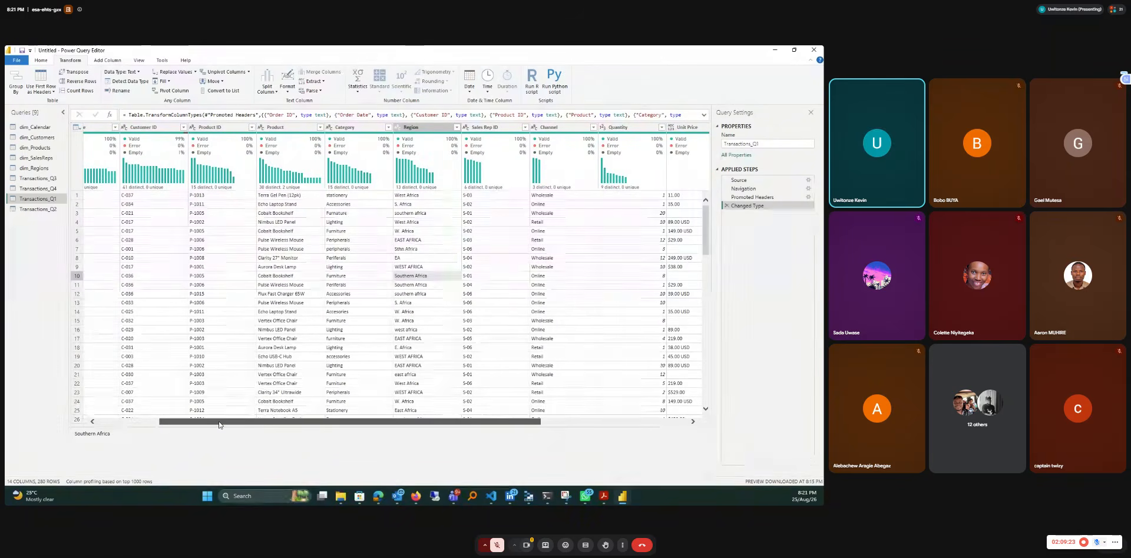
pyautogui.moveTo(421, 223)
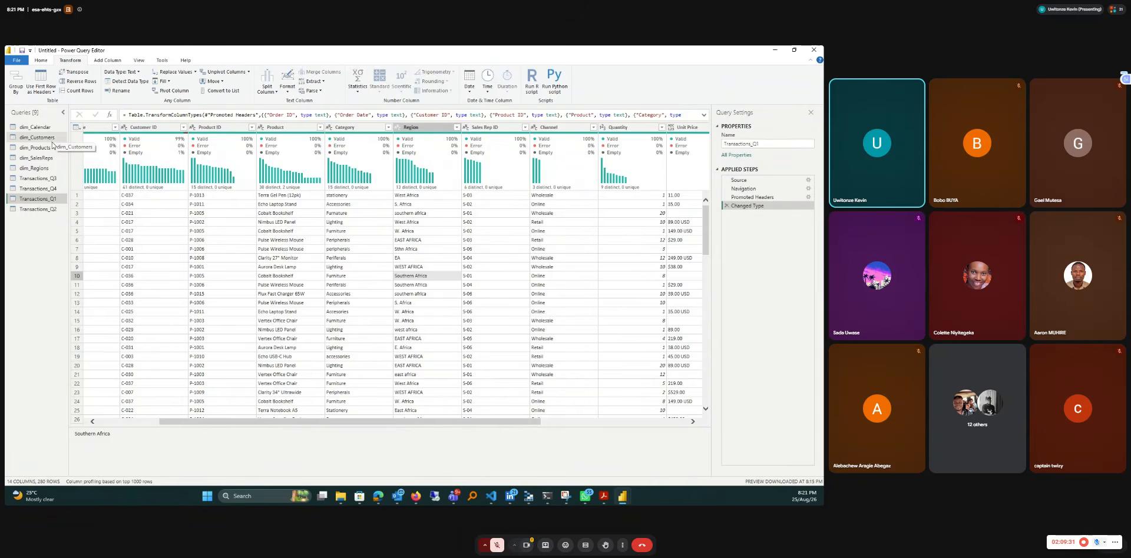
# Step: Open the dim_Products query and examine its Product ID, Product and Category values and column profiles
pyautogui.click(38, 131)
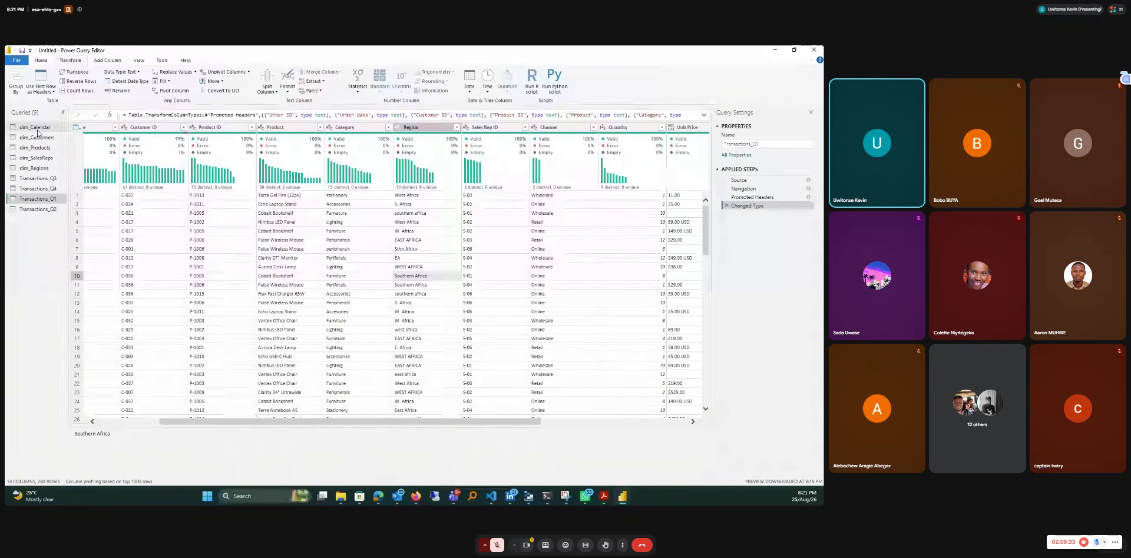
pyautogui.click(36, 147)
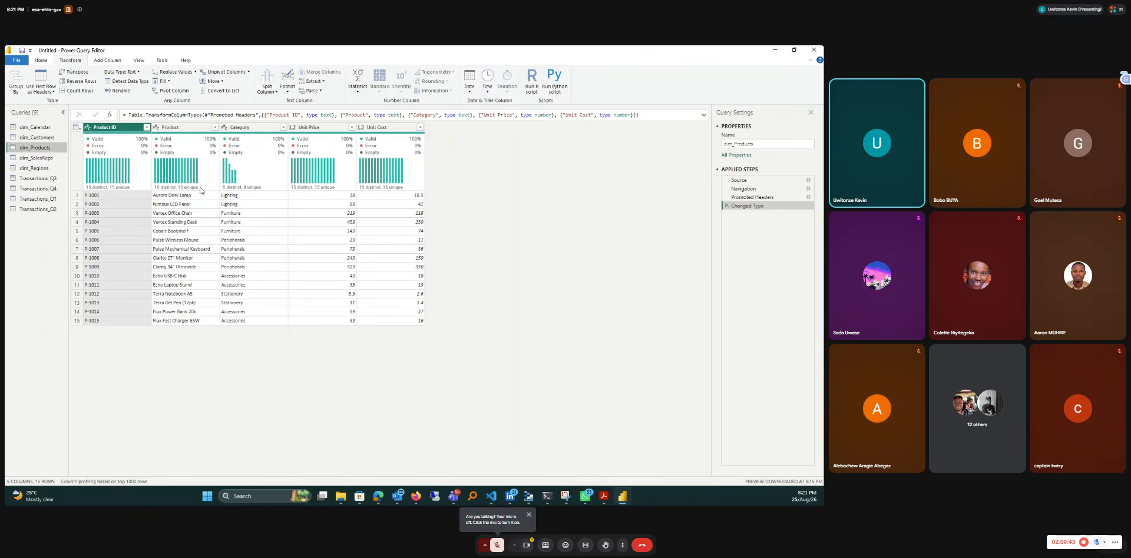
pyautogui.moveTo(200, 190)
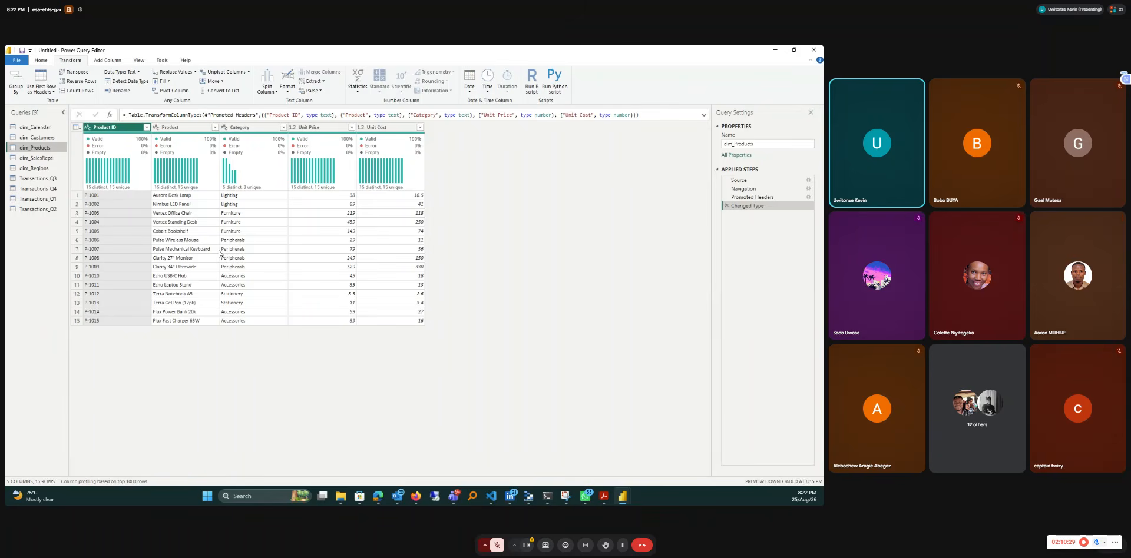
pyautogui.moveTo(107, 184)
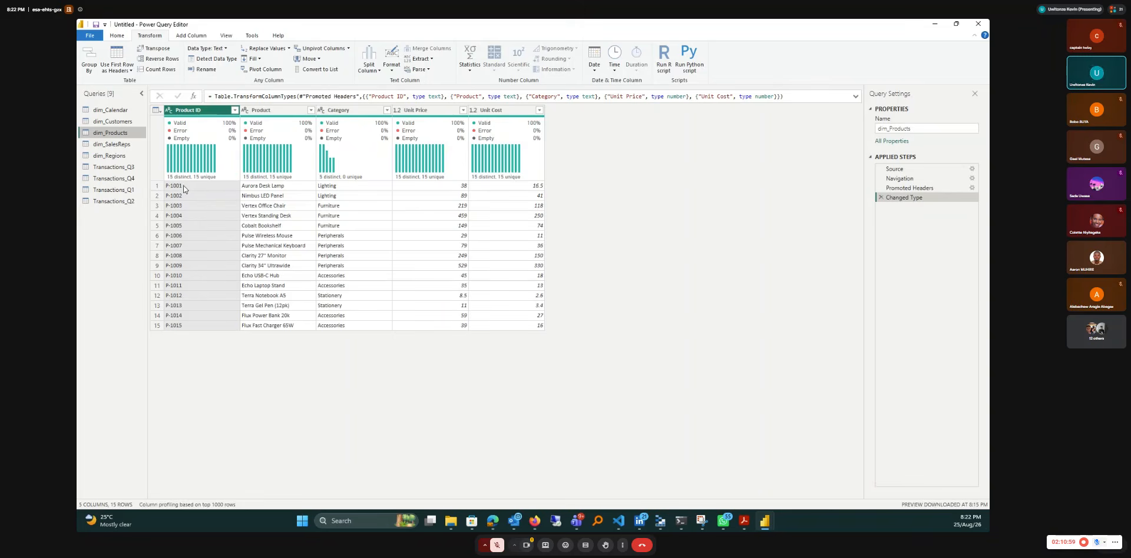
pyautogui.moveTo(214, 179)
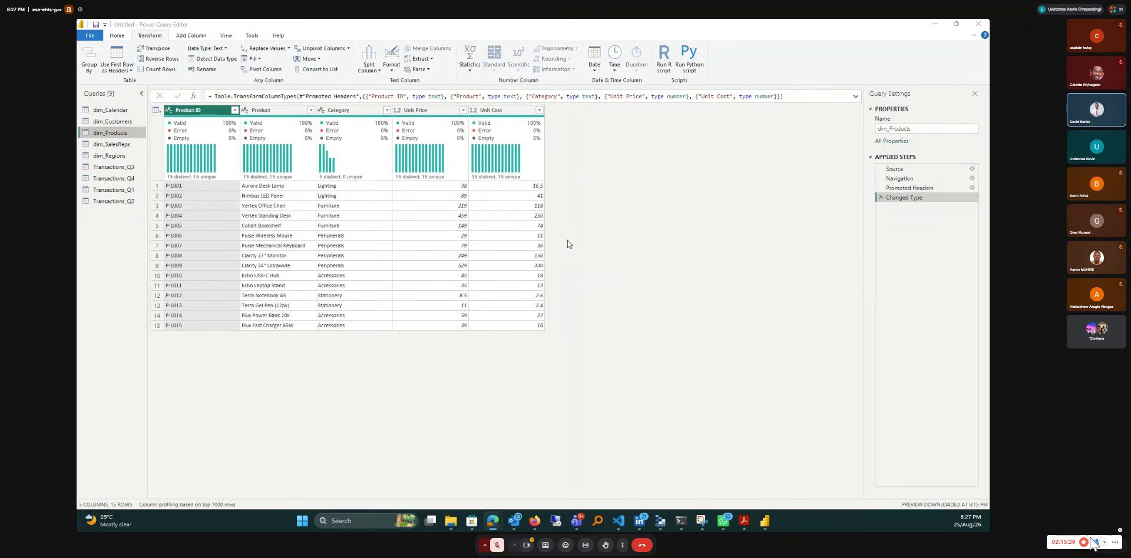
pyautogui.moveTo(1092, 544); pyautogui.dragTo(61, 546)
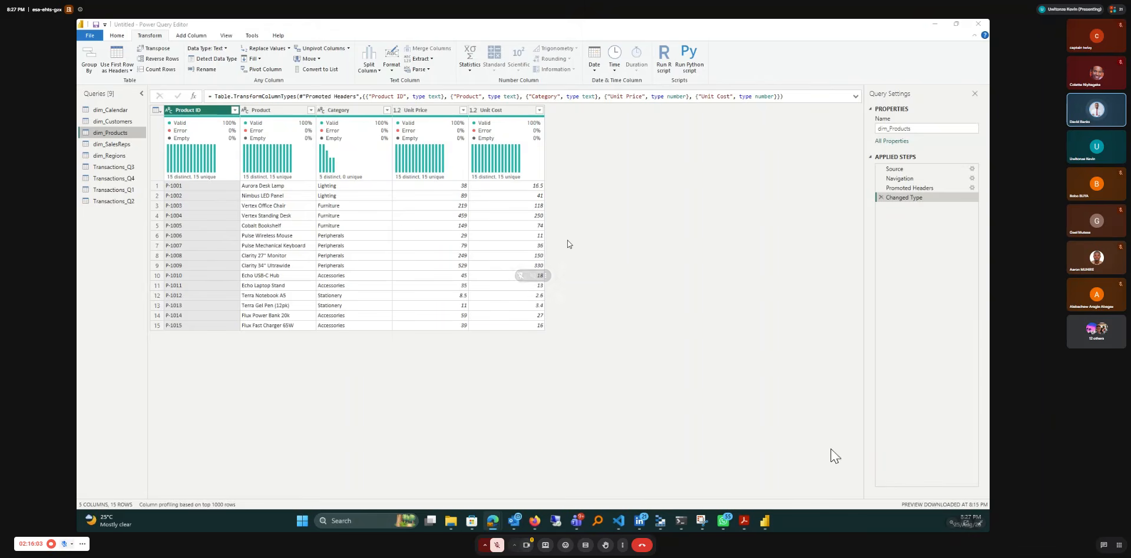
pyautogui.click(497, 546)
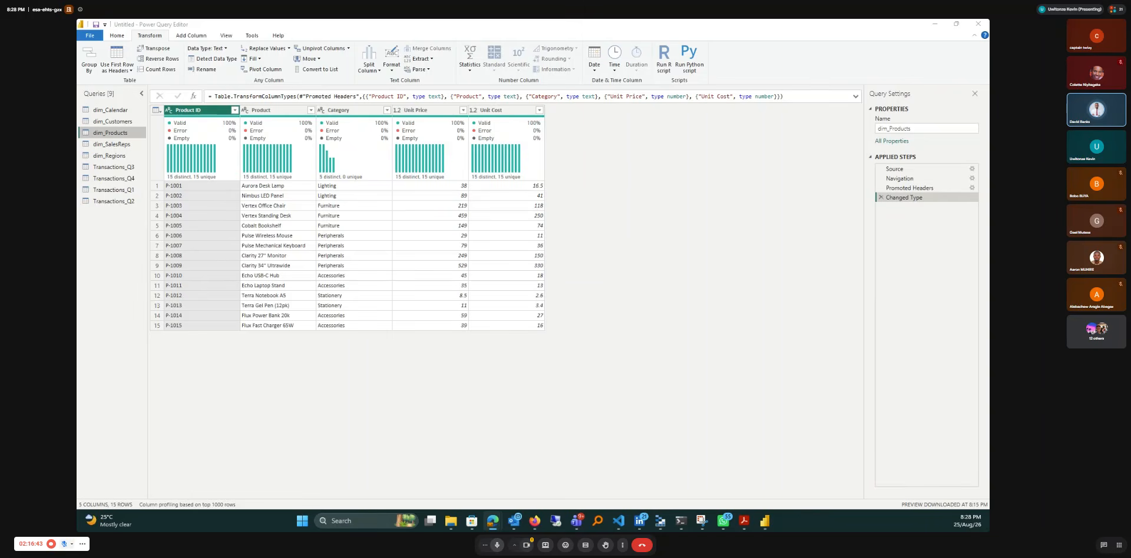
pyautogui.hotkey('ctrl', 'd')
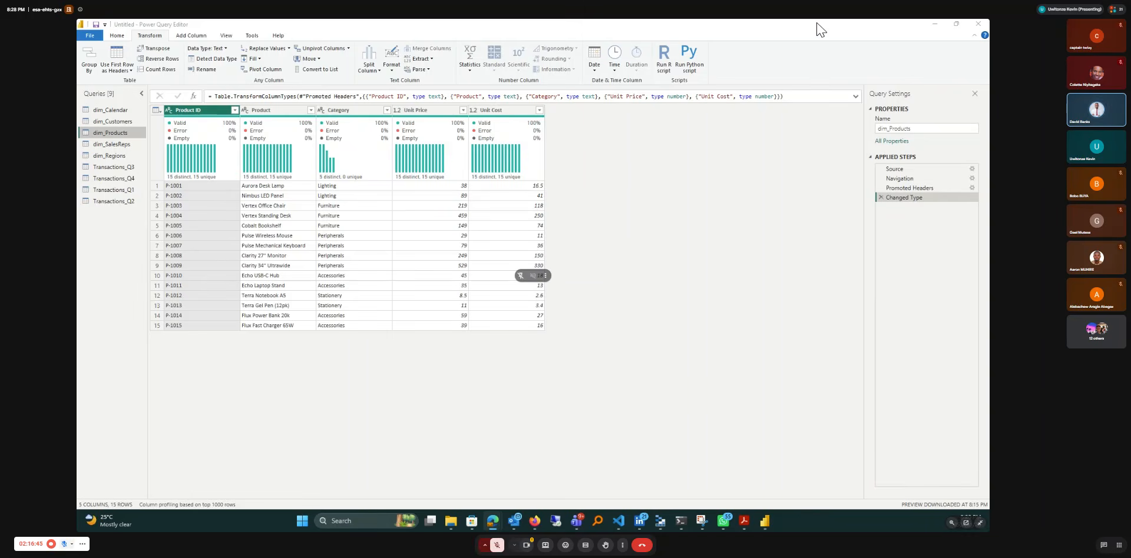